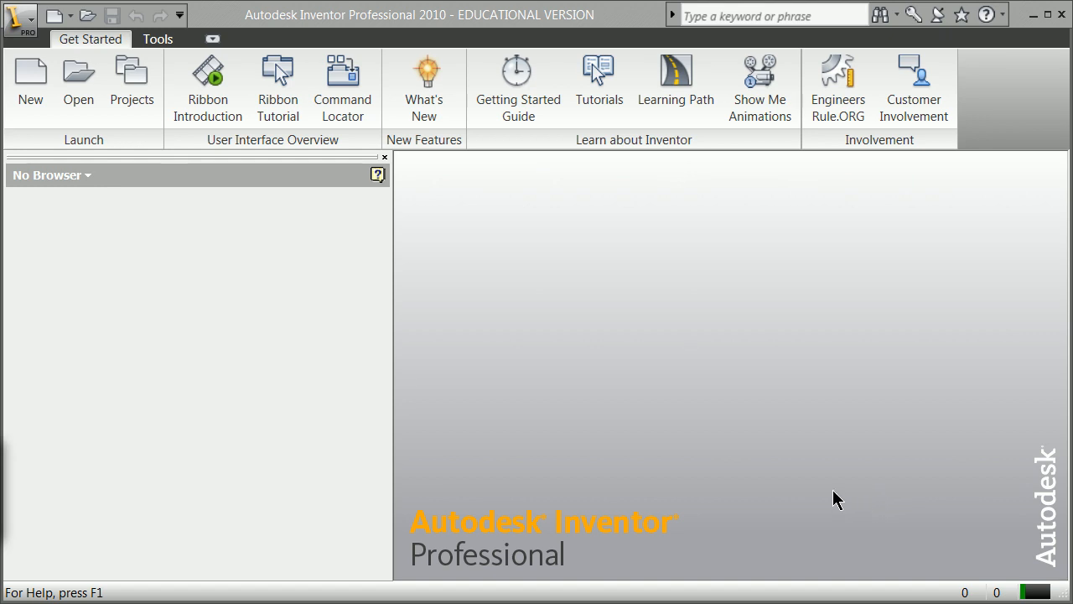
# - Create a new part file from the English Standard (in).ipt template
pyautogui.click(31, 88)
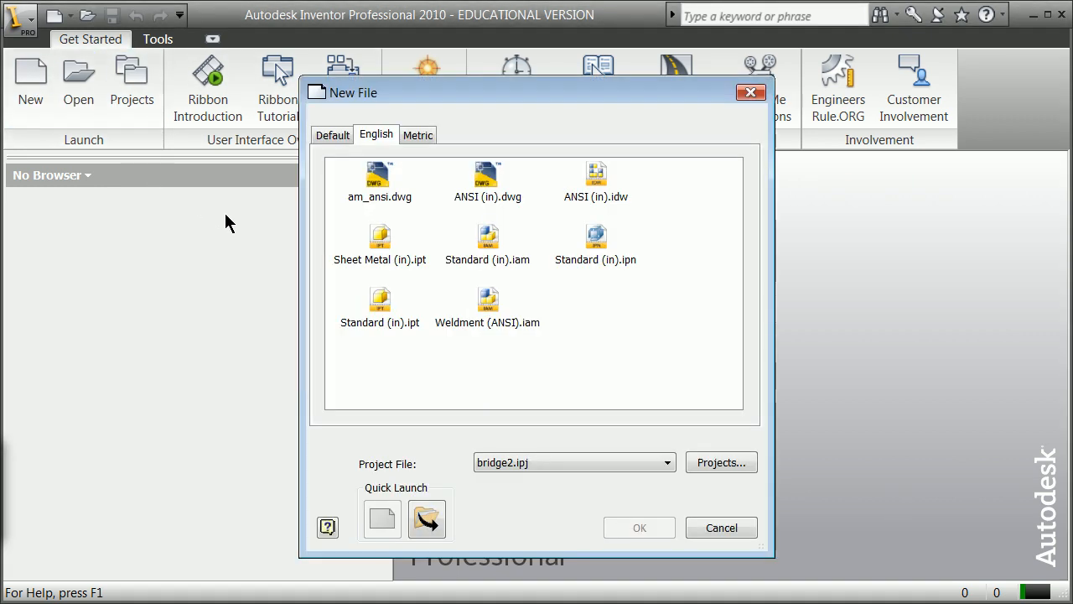
pyautogui.click(380, 303)
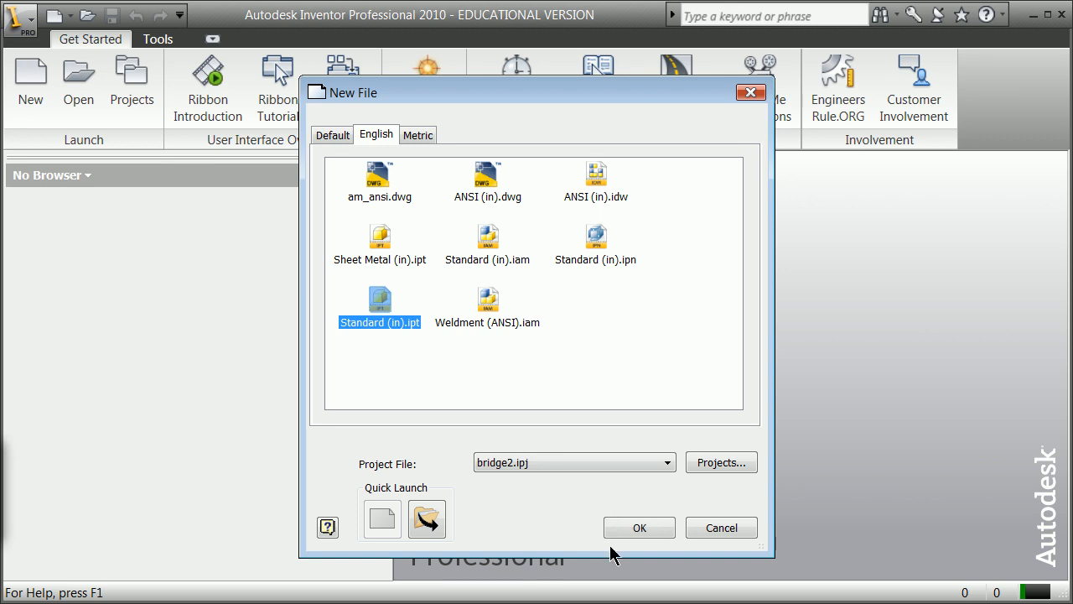
pyautogui.click(629, 535)
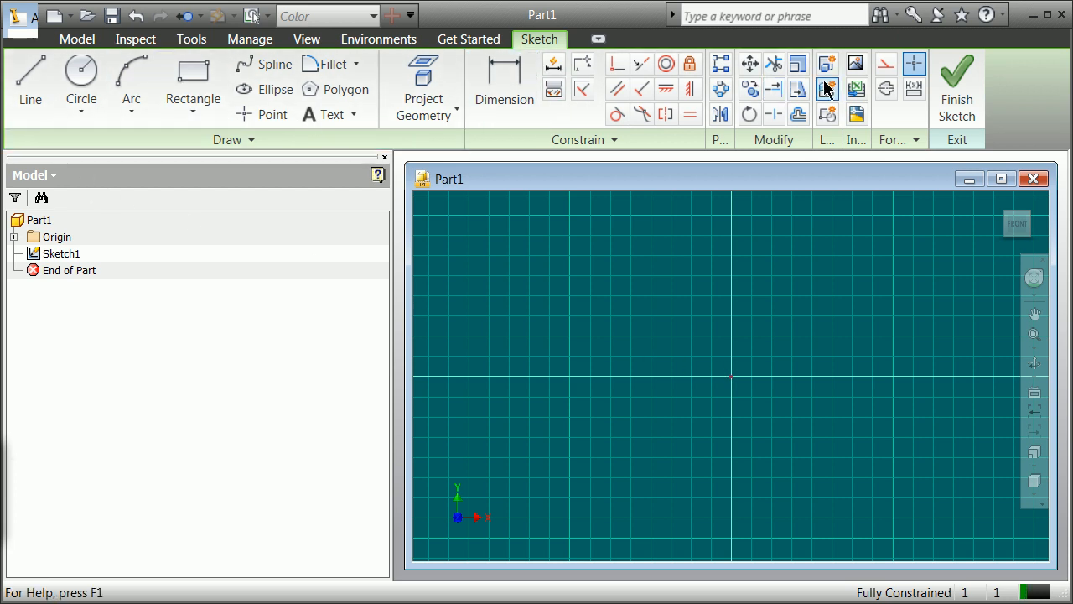
# - Insert the AutoCAD drawing justspine5apr.dwg into the sketch, importing all layers and converting AutoCAD blocks to Inventor blocks
pyautogui.click(859, 116)
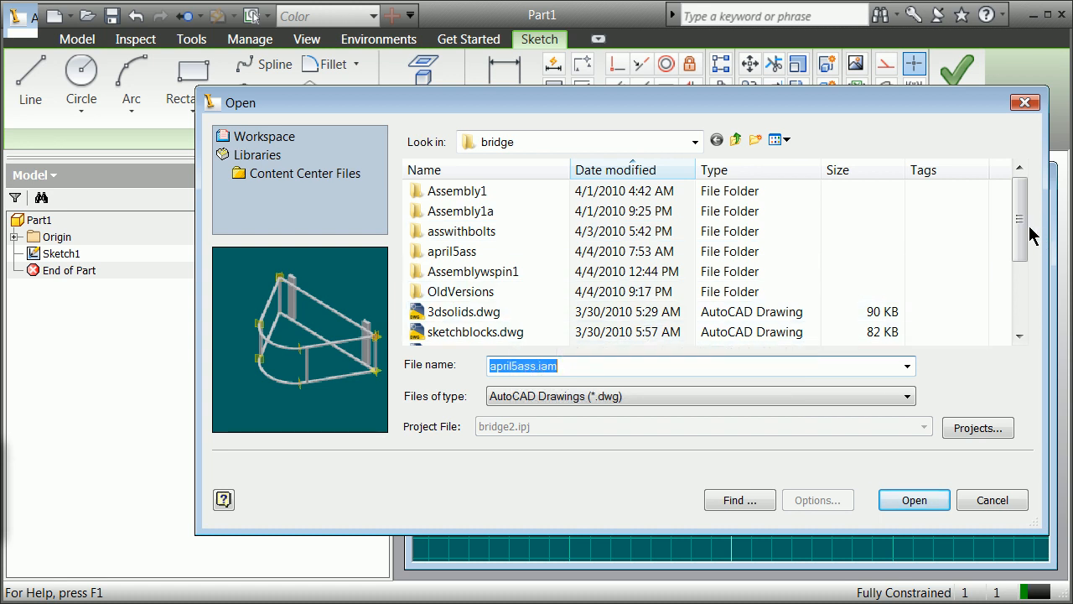
pyautogui.moveTo(1022, 241); pyautogui.dragTo(1011, 311)
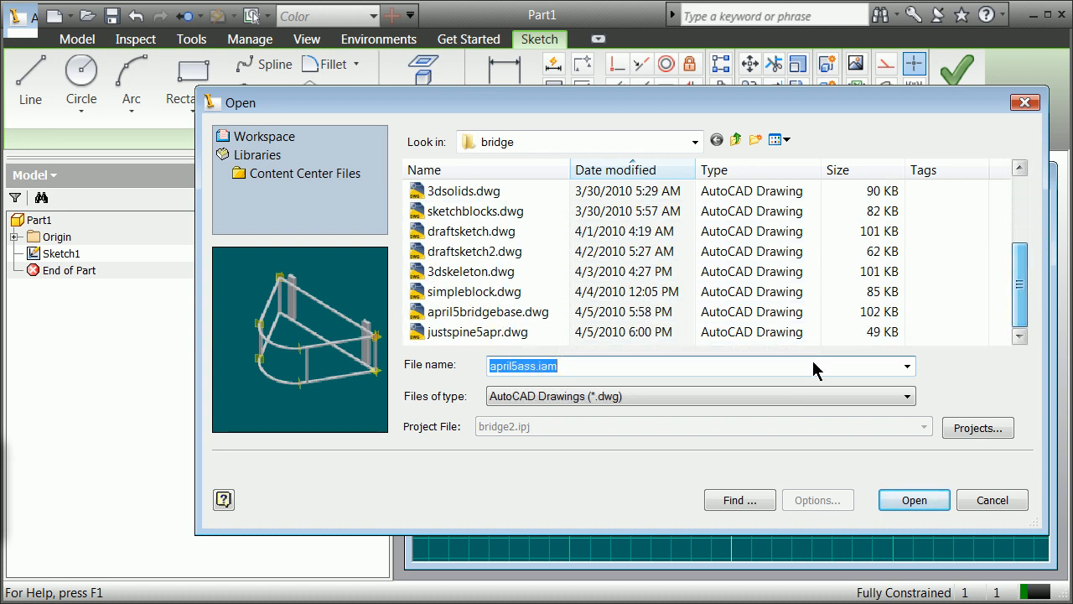
pyautogui.click(435, 334)
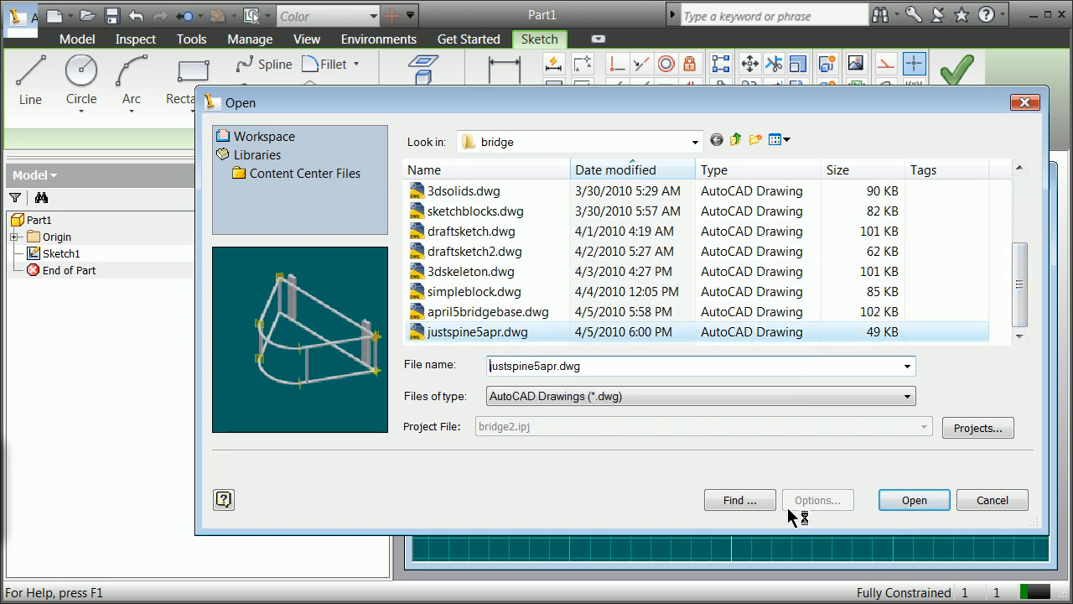
pyautogui.click(914, 501)
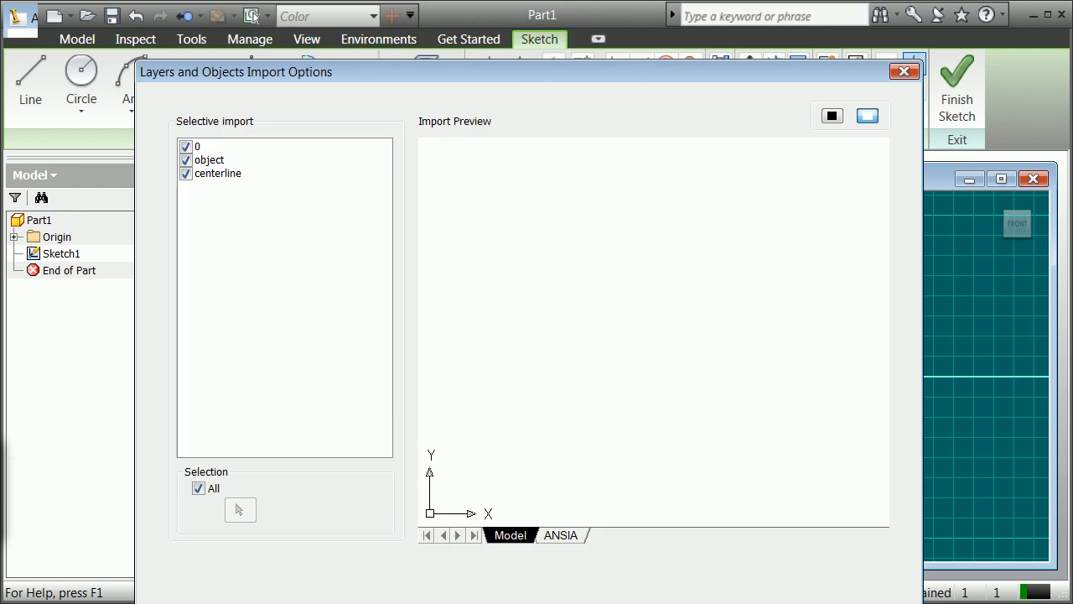
pyautogui.press('Return')
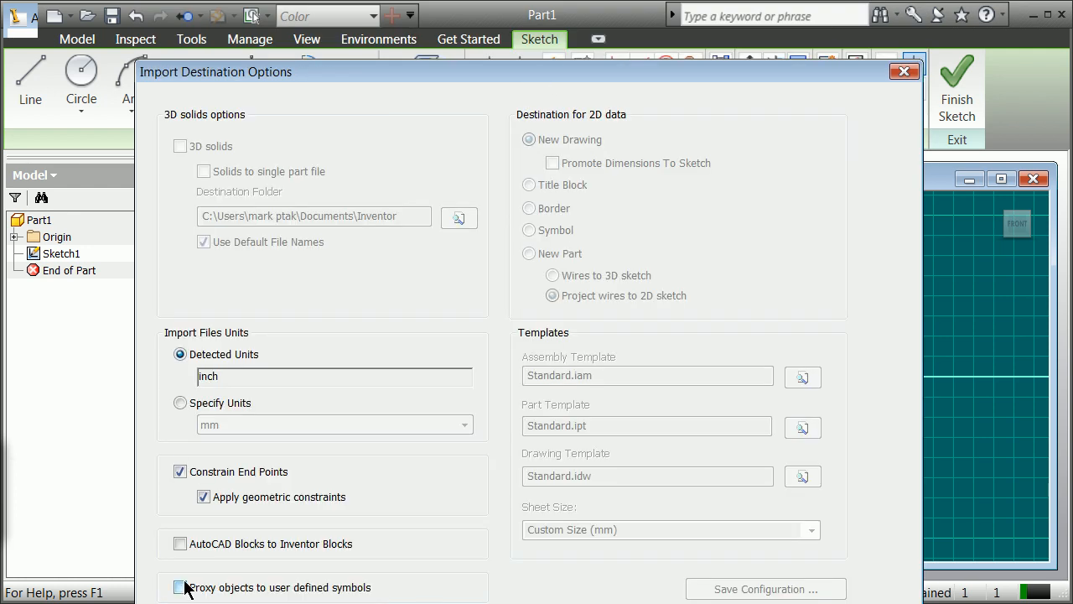
pyautogui.click(179, 544)
pyautogui.press('Return')
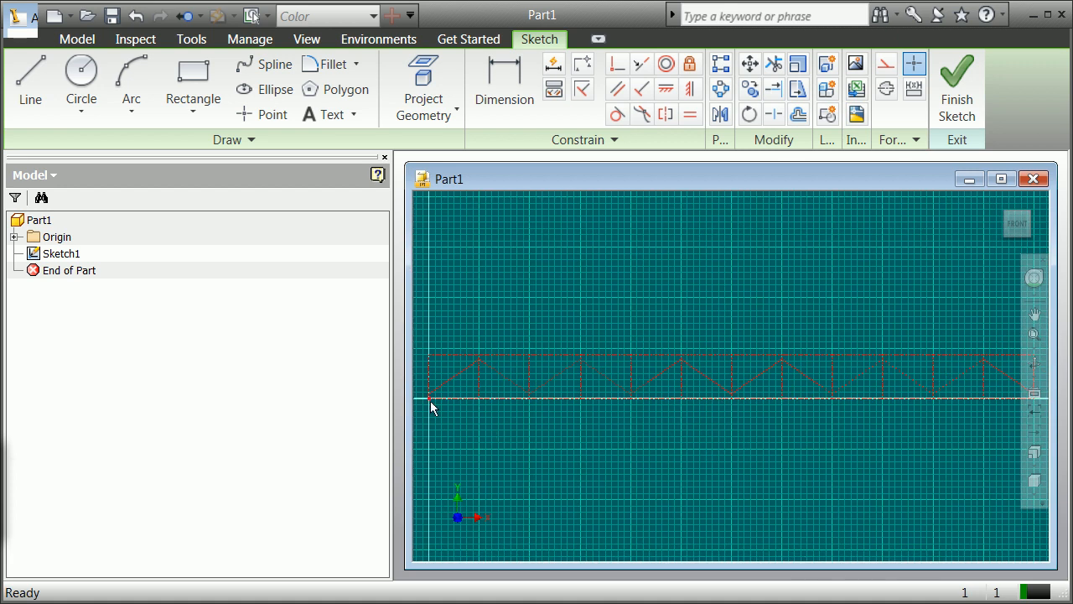
# - Finish the sketch containing the imported truss and return to the front view
pyautogui.scroll(-5, 708, 418)
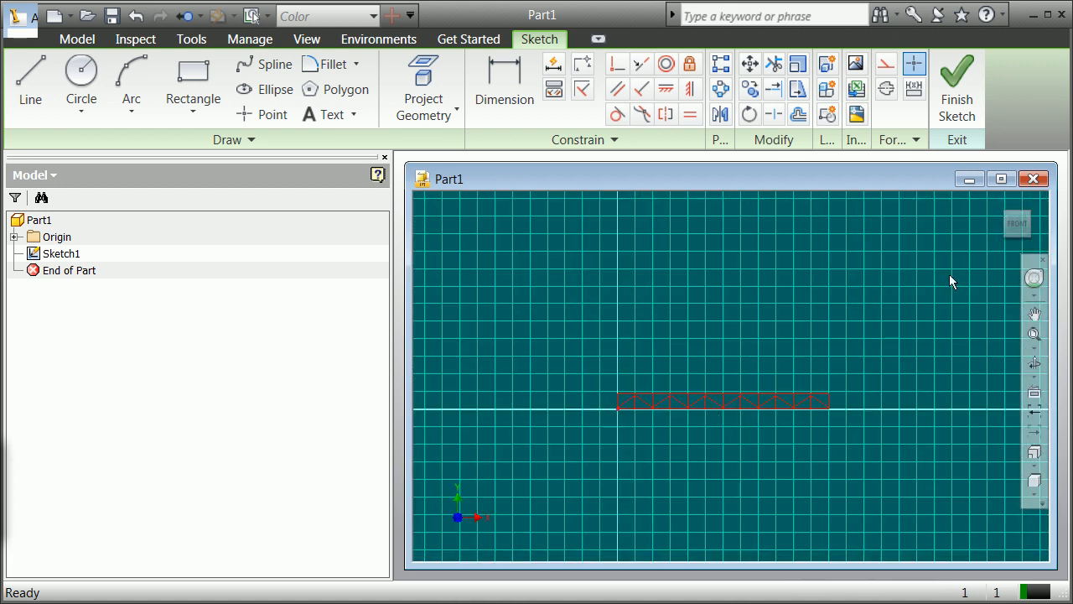
pyautogui.click(961, 96)
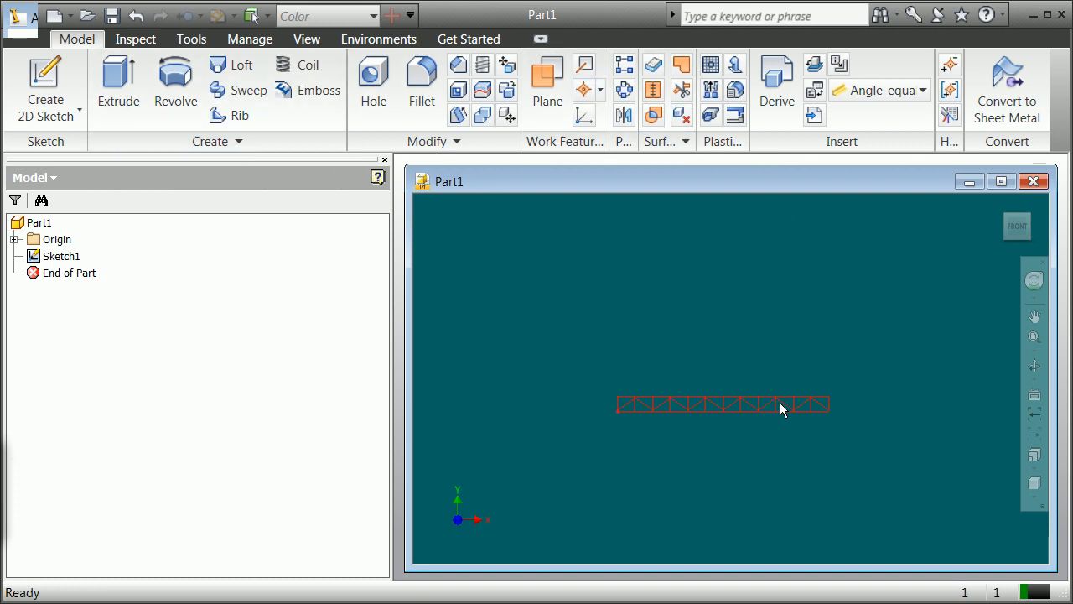
pyautogui.scroll(-3, 839, 406)
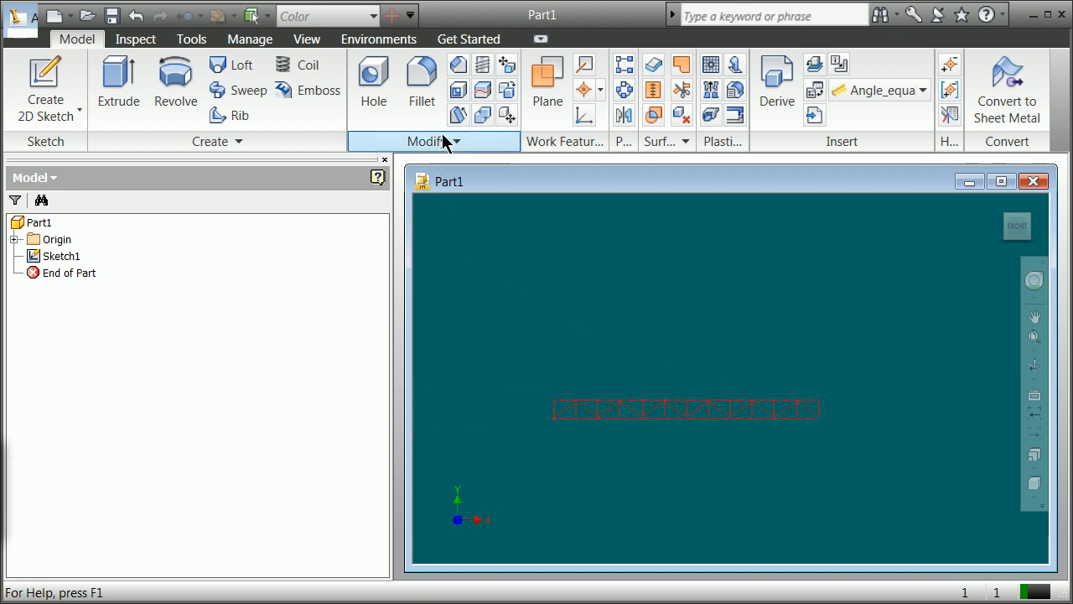
pyautogui.click(1024, 237)
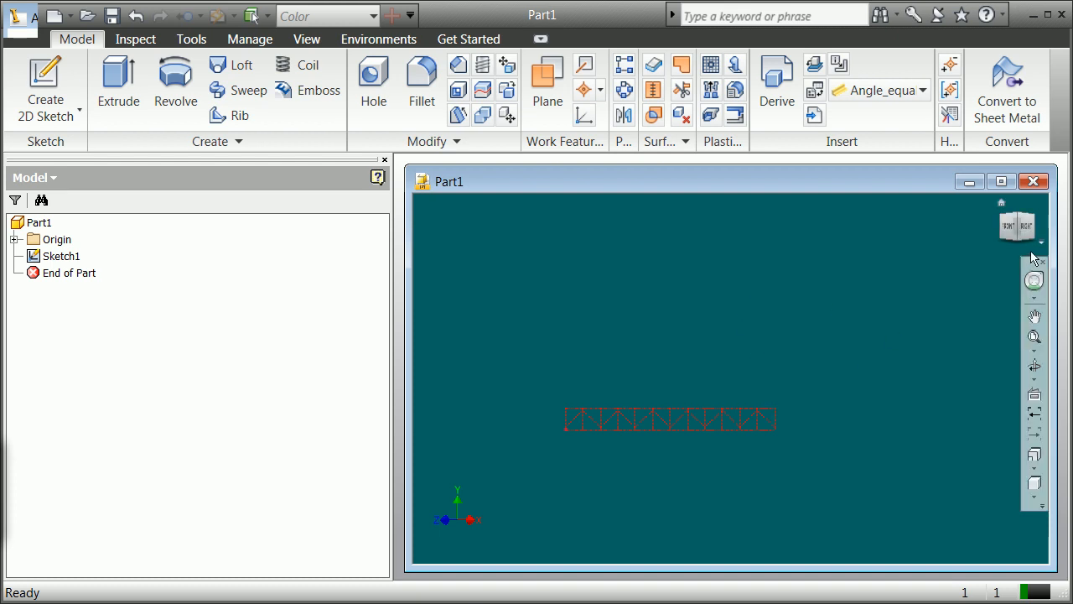
pyautogui.click(1006, 227)
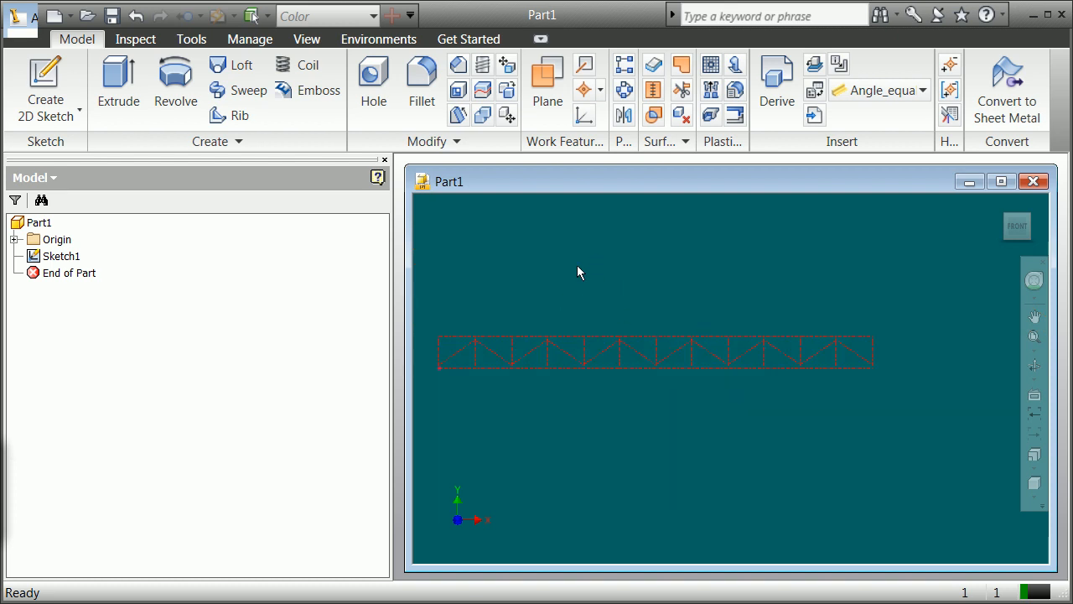
# - Save the part as 5apriljustspine in the bridge folder and close it
pyautogui.click(18, 29)
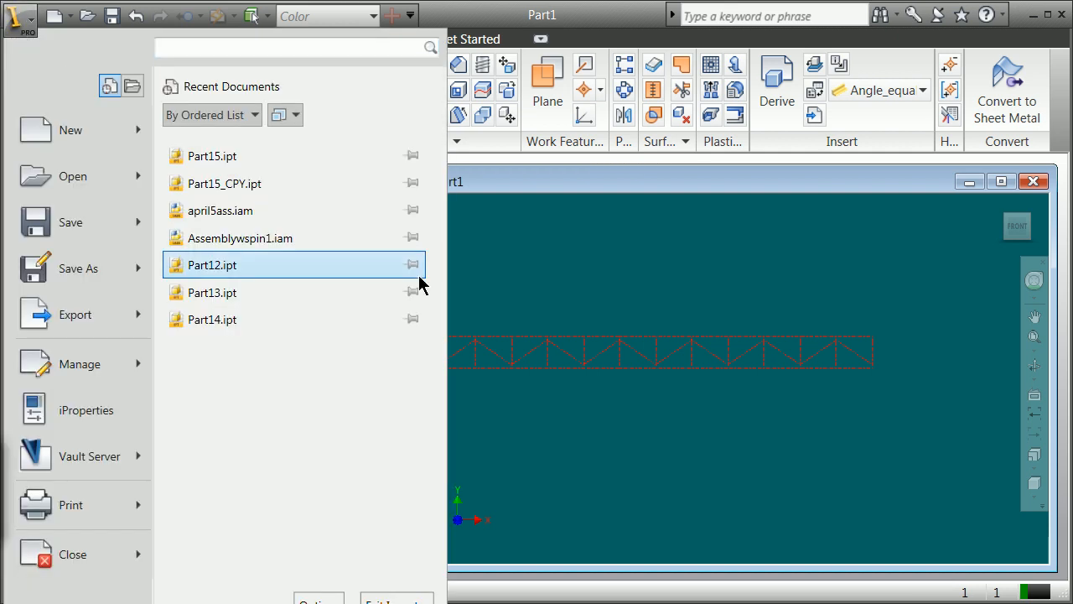
pyautogui.click(76, 274)
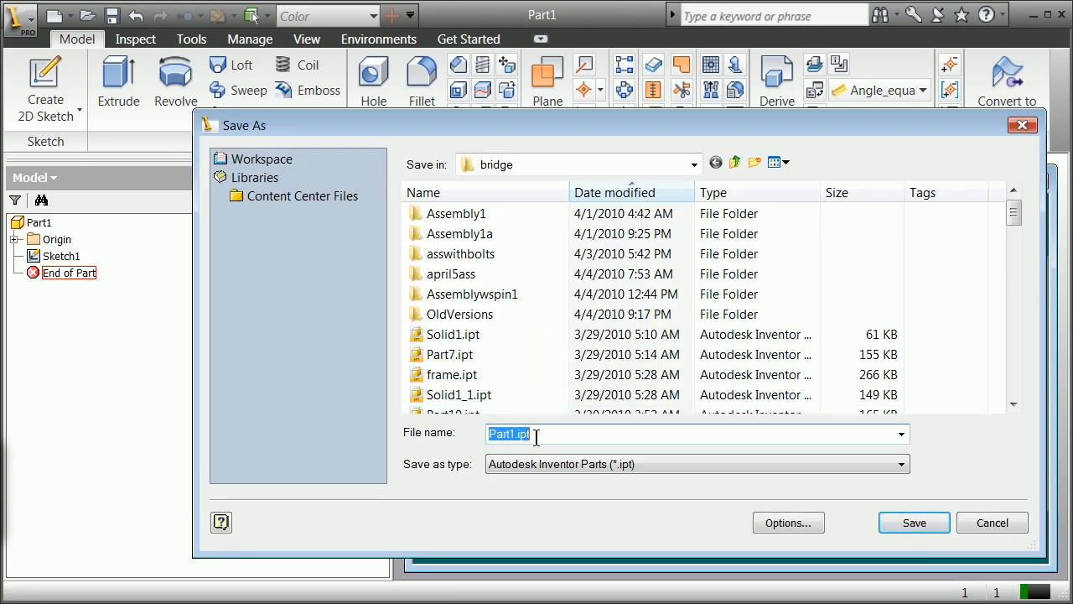
pyautogui.write('5apriljustspin')
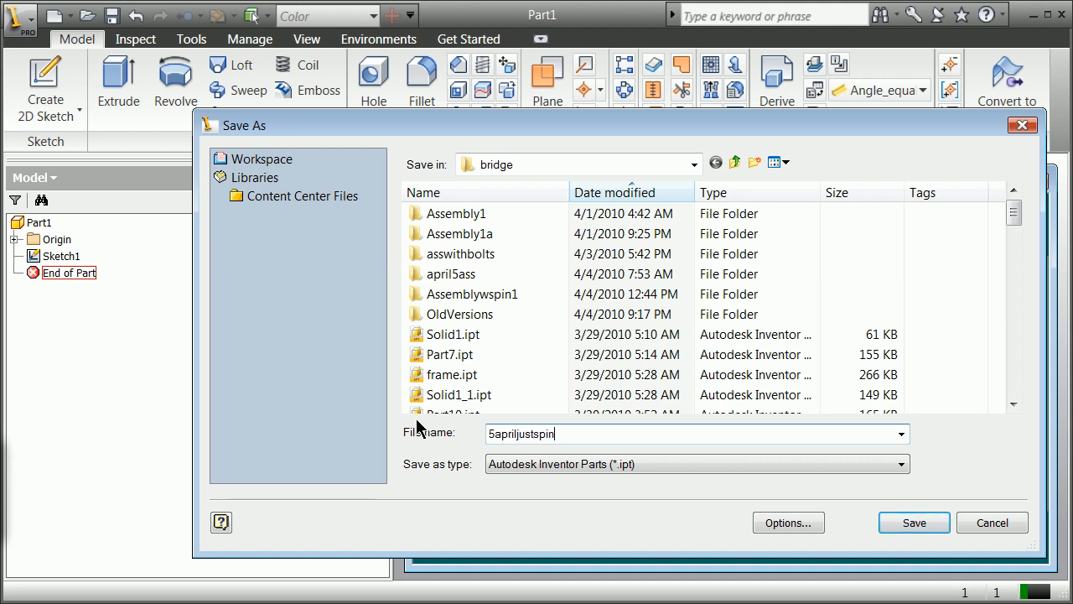
pyautogui.write('e')
pyautogui.click(917, 524)
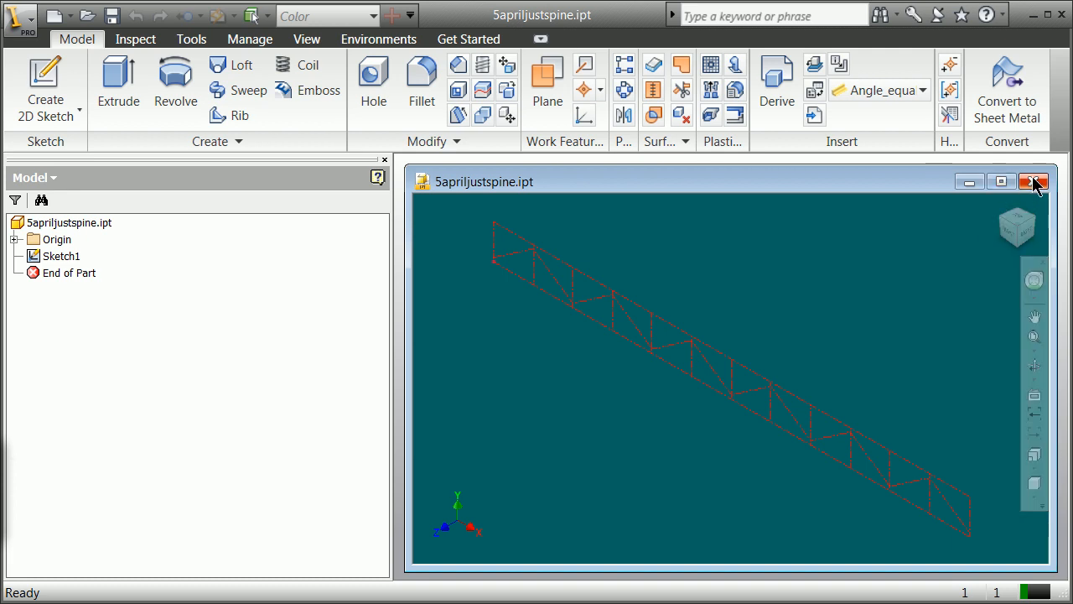
pyautogui.click(1033, 182)
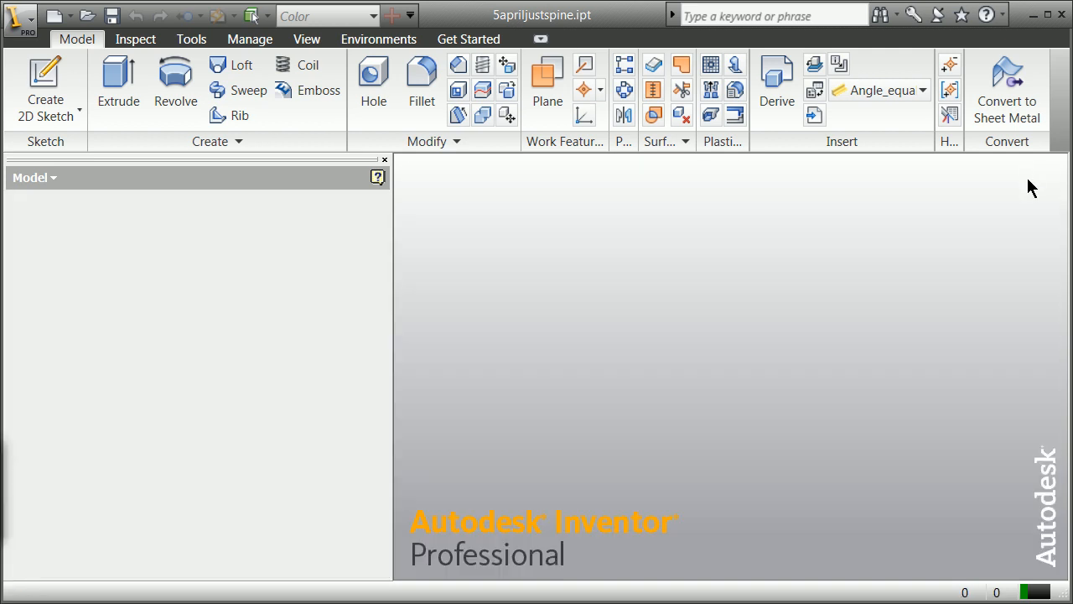
# - Create a new assembly file from the English Standard (in).iam template
pyautogui.click(38, 86)
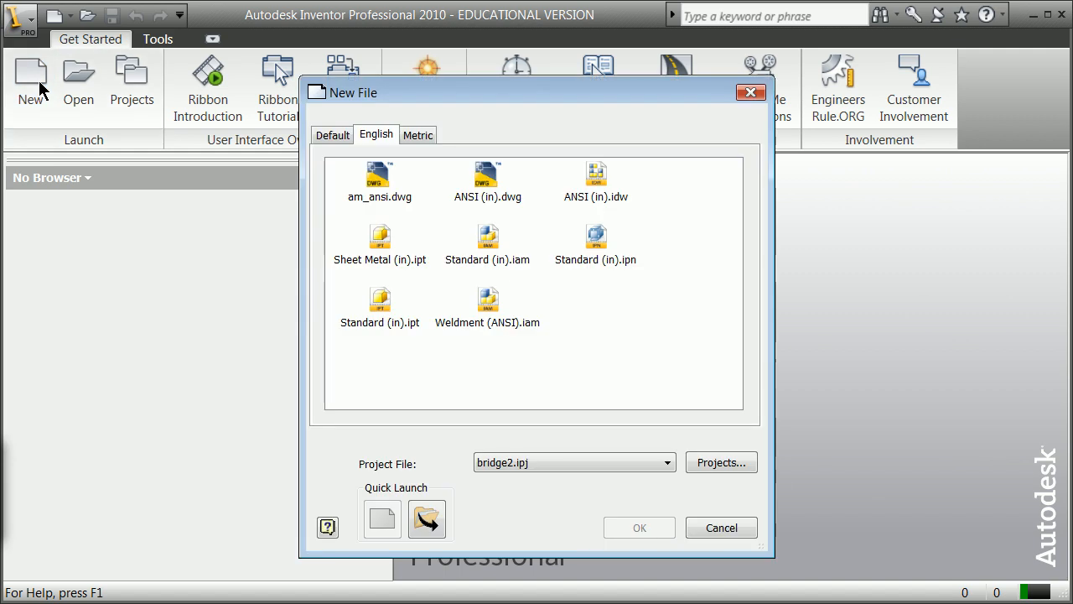
pyautogui.click(506, 246)
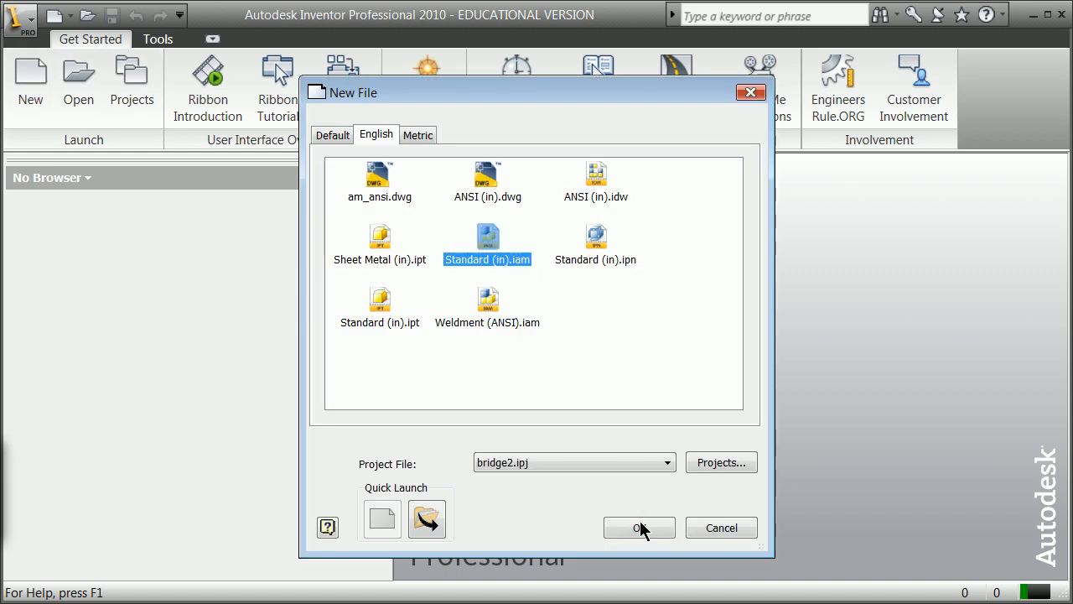
pyautogui.click(642, 527)
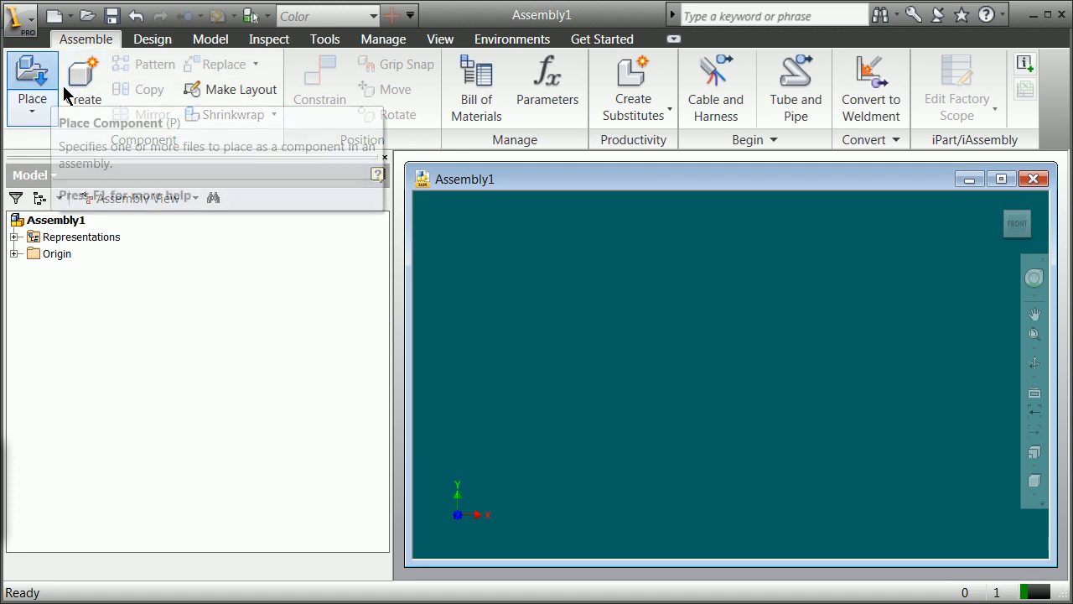
# - Place a single instance of 5apriljustspine.ipt in the assembly, accepting the educational watermark
pyautogui.click(34, 88)
pyautogui.moveTo(1023, 186); pyautogui.dragTo(1030, 331)
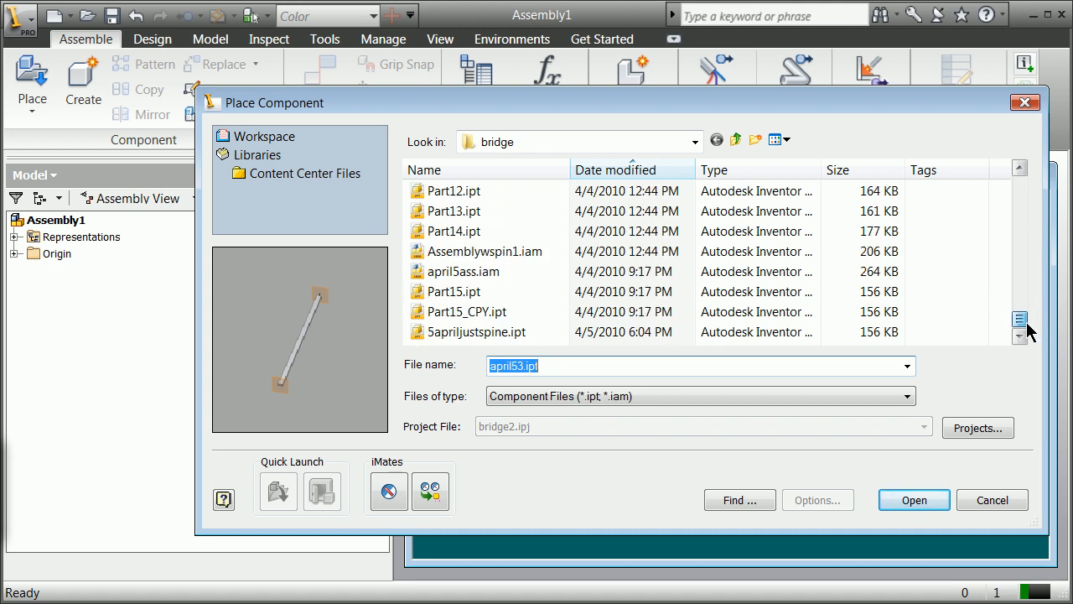
pyautogui.click(460, 336)
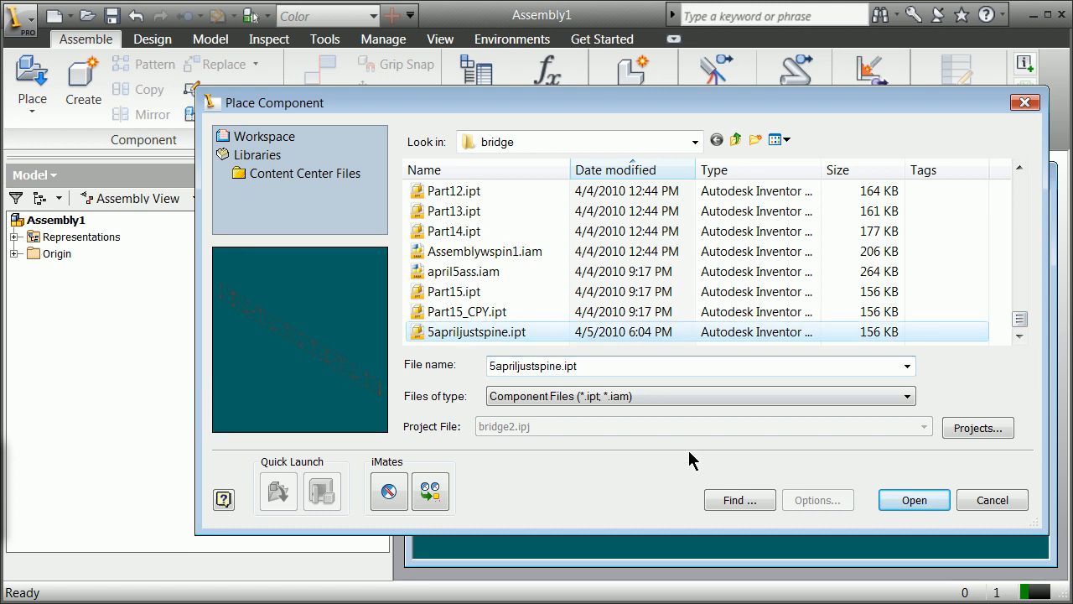
pyautogui.click(912, 500)
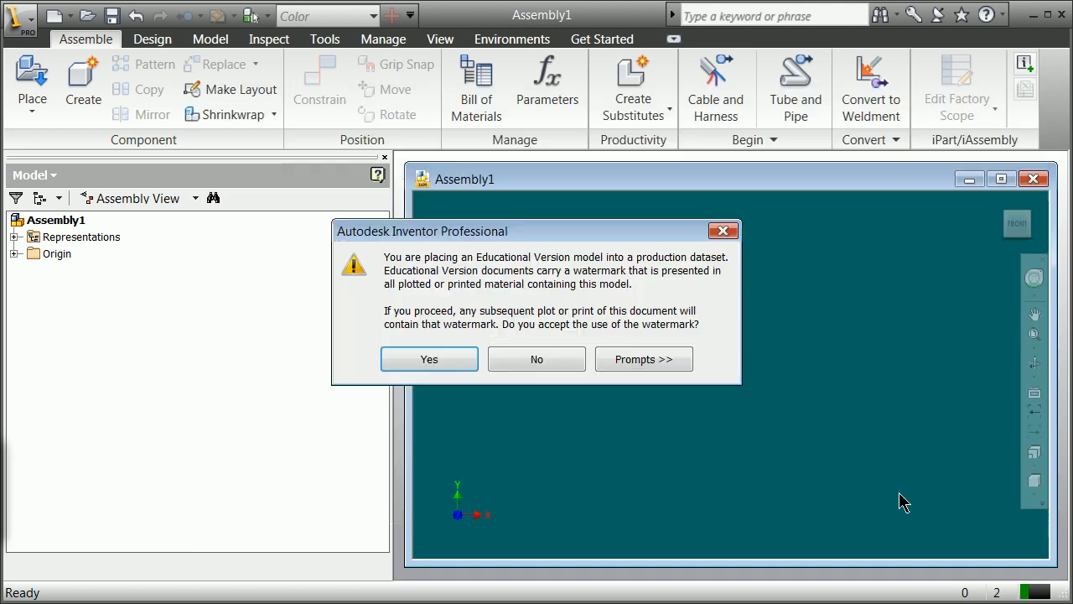
pyautogui.click(457, 359)
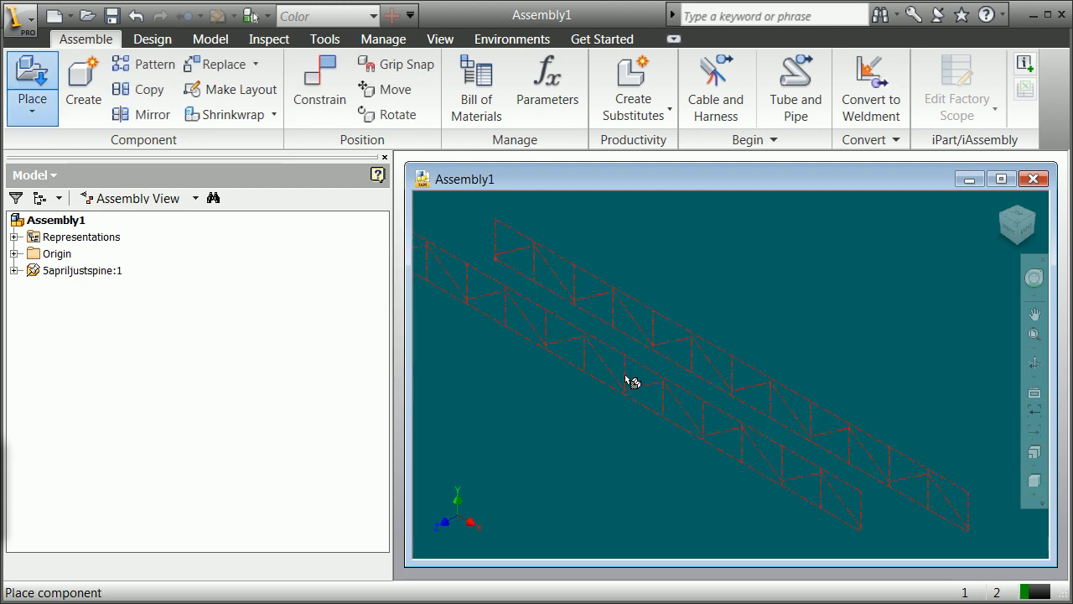
pyautogui.rightClick(604, 379)
pyautogui.click(639, 385)
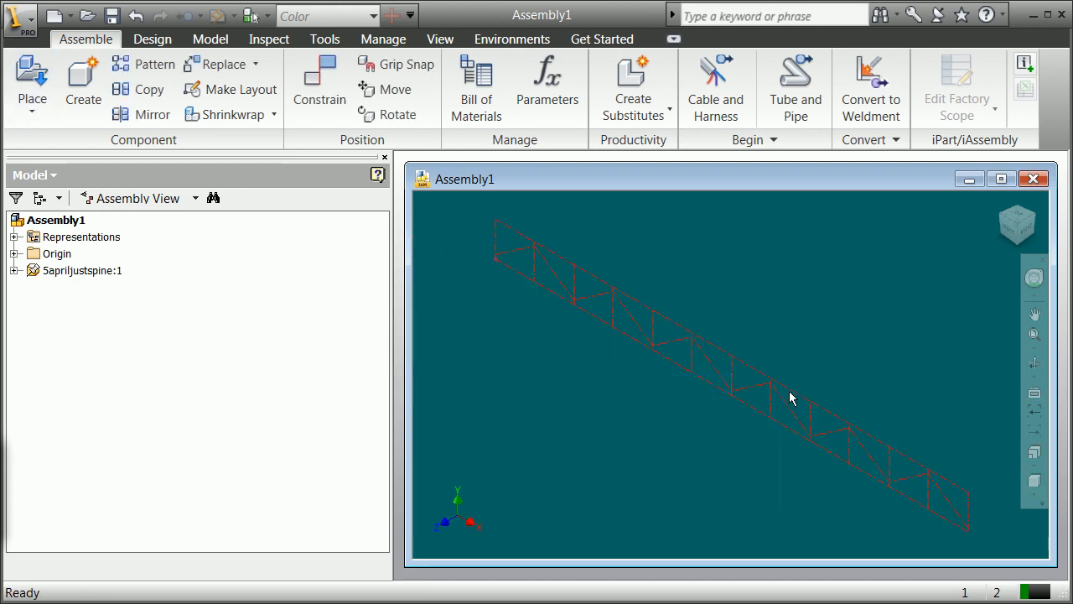
# - Select the placed truss component and try to rotate it freely
pyautogui.scroll(-3, 728, 383)
pyautogui.moveTo(563, 241); pyautogui.dragTo(938, 488)
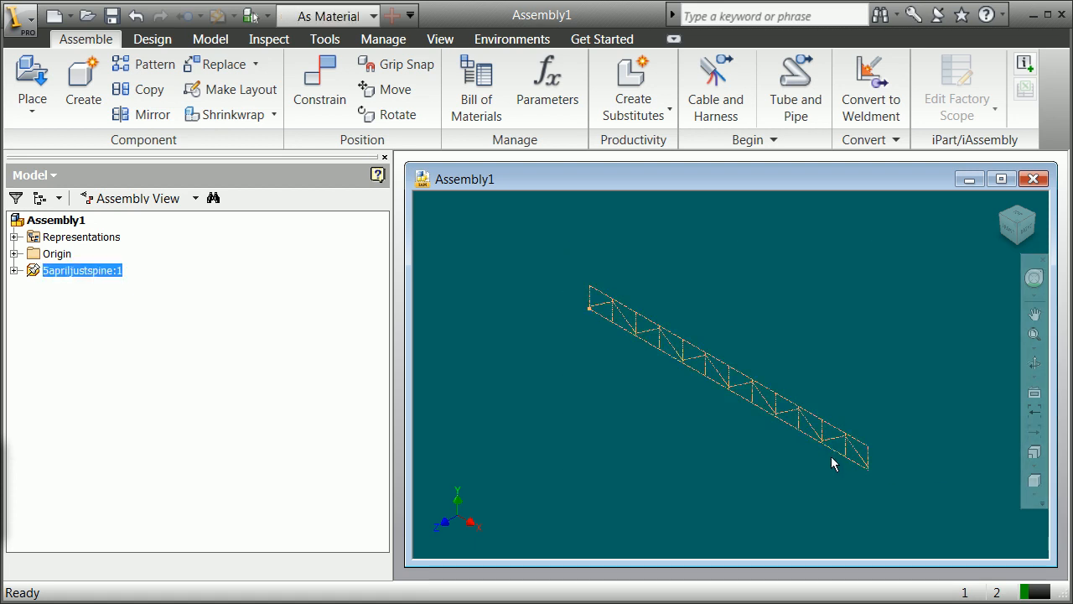
pyautogui.scroll(2, 831, 462)
pyautogui.click(378, 114)
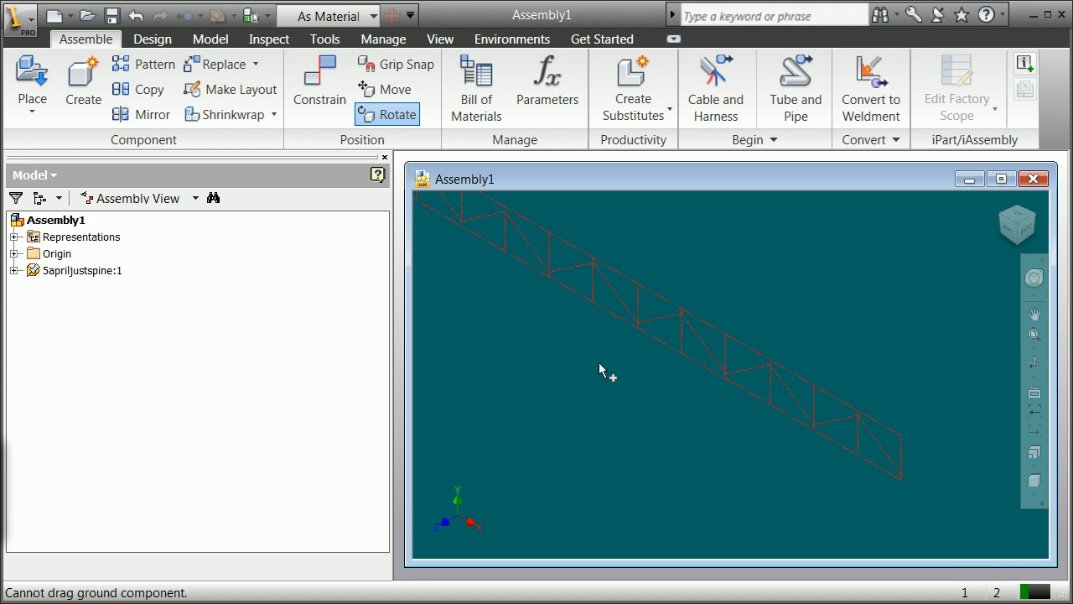
pyautogui.click(611, 342)
pyautogui.scroll(-5, 610, 339)
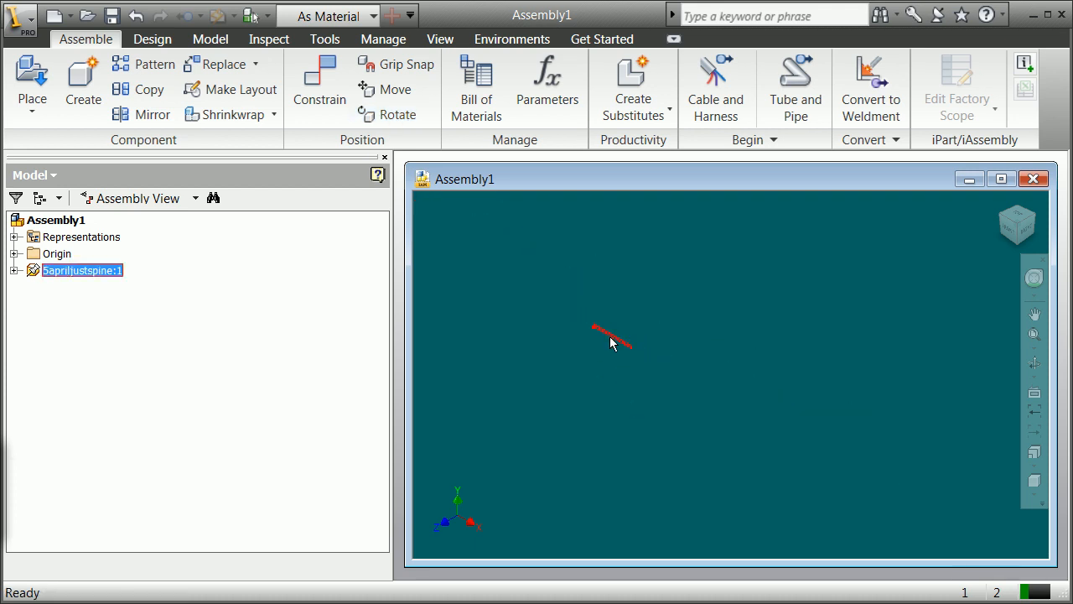
pyautogui.scroll(5, 610, 336)
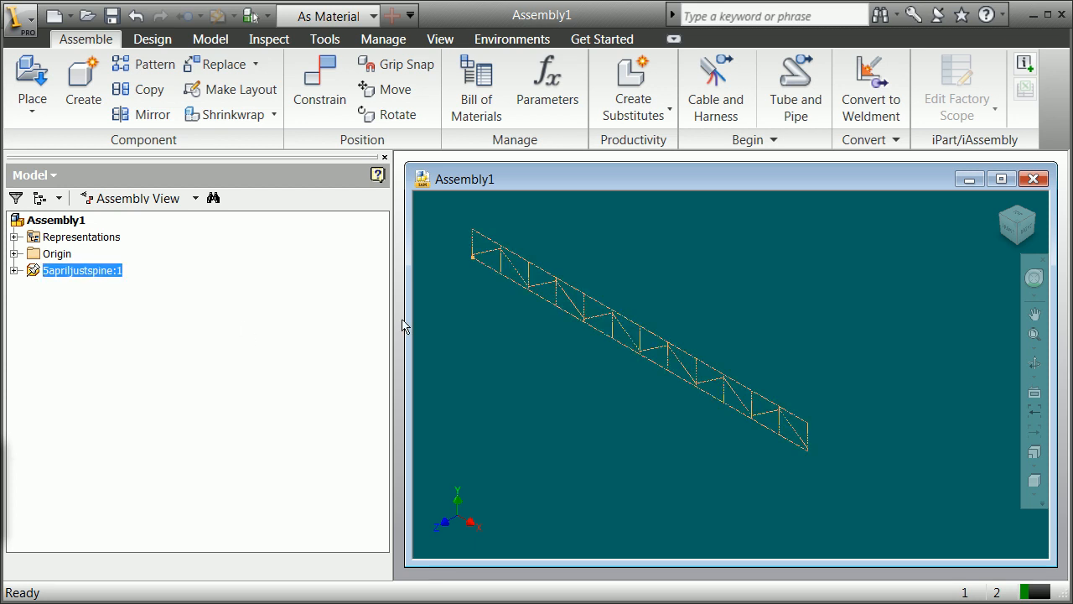
# - Turn on the visibility of the assembly's YZ origin plane
pyautogui.click(13, 253)
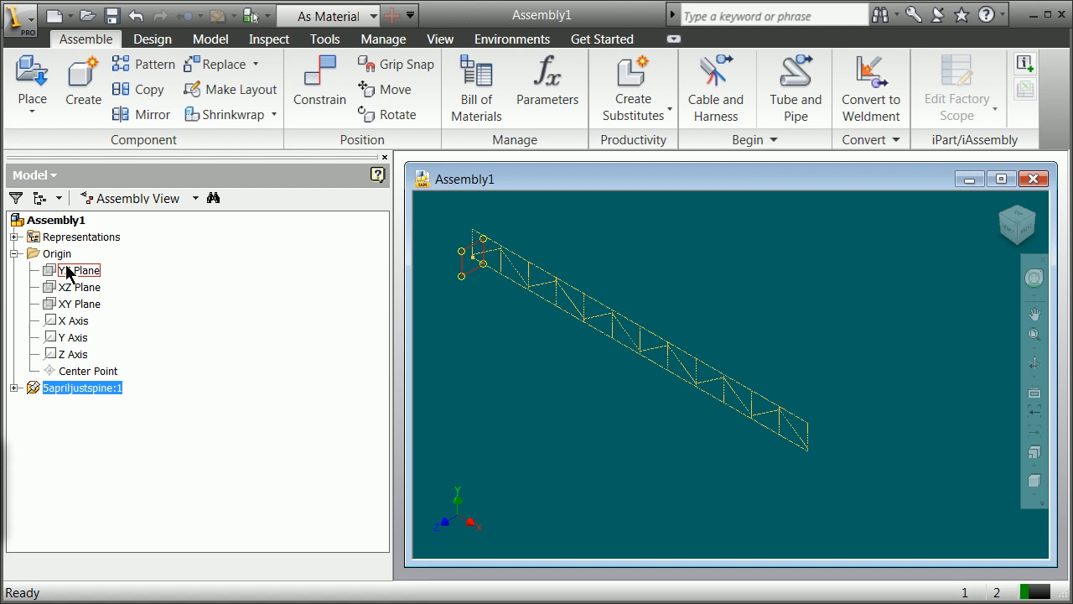
pyautogui.click(69, 271)
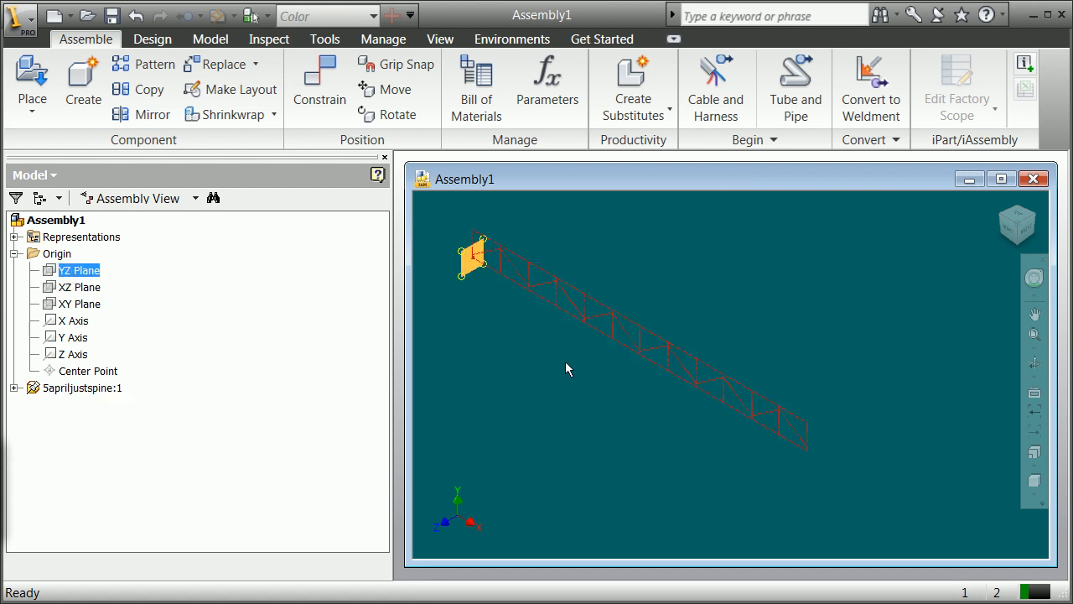
pyautogui.click(589, 304)
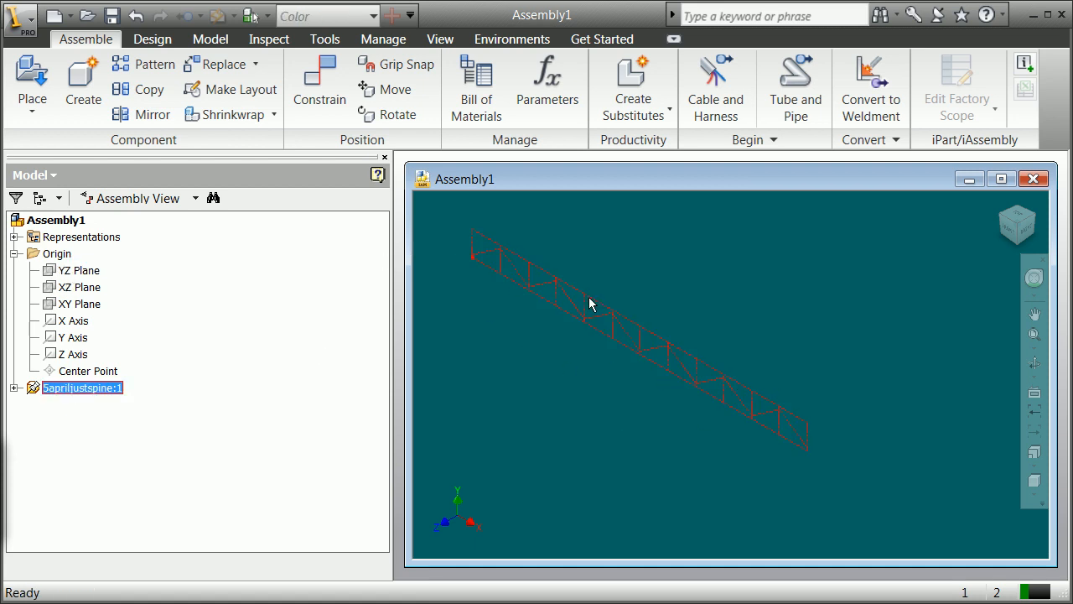
pyautogui.click(53, 277)
pyautogui.rightClick(52, 269)
pyautogui.click(97, 450)
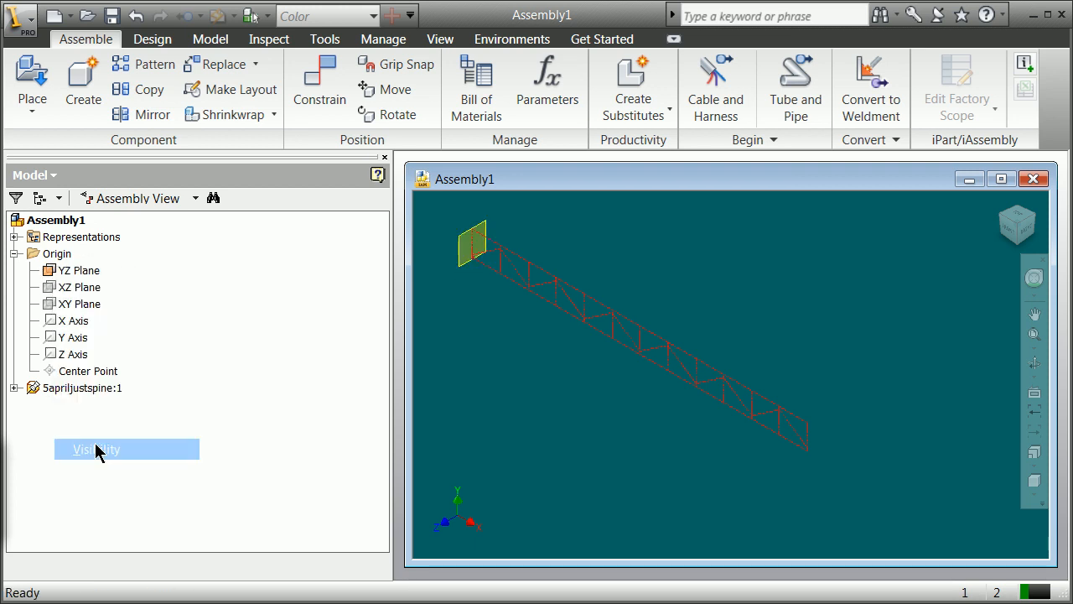
# - Select the truss component and try to Grip Snap it by its lower corner at the YZ plane
pyautogui.click(644, 335)
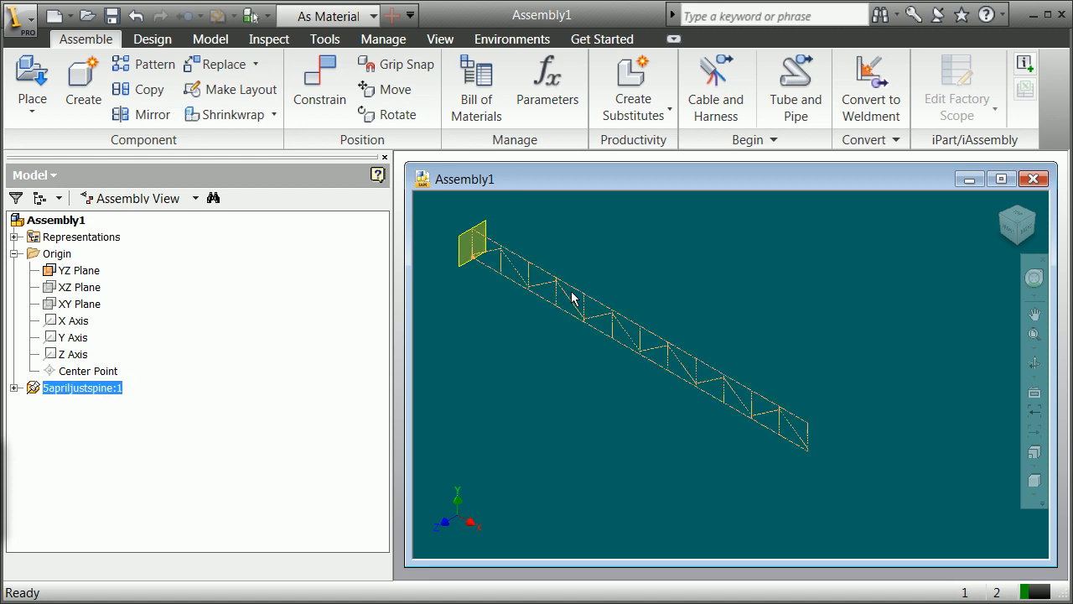
pyautogui.press('Escape')
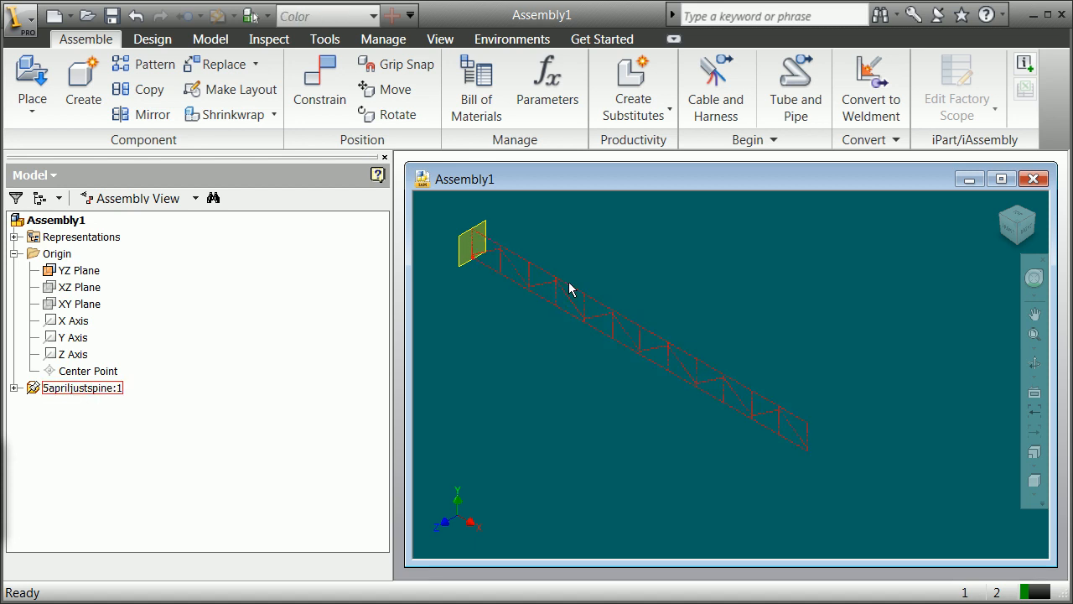
pyautogui.click(671, 472)
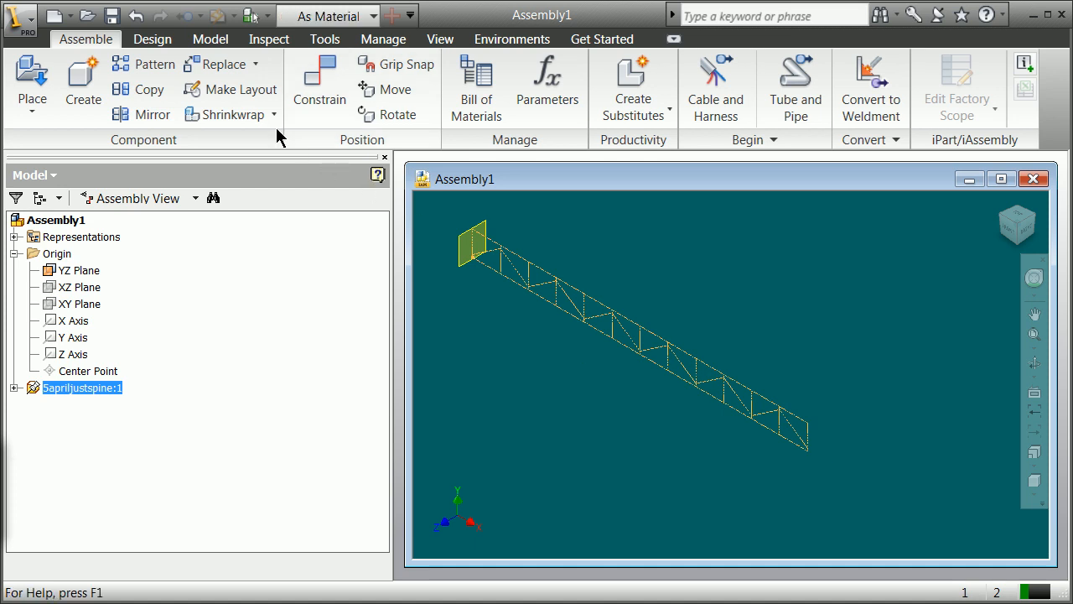
pyautogui.click(381, 71)
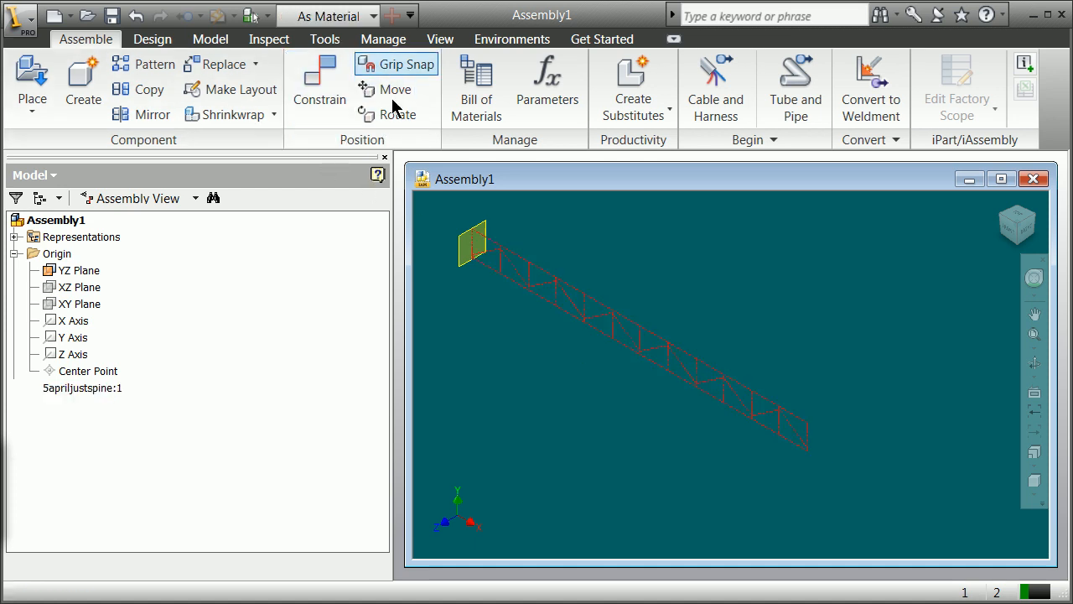
pyautogui.scroll(5, 472, 239)
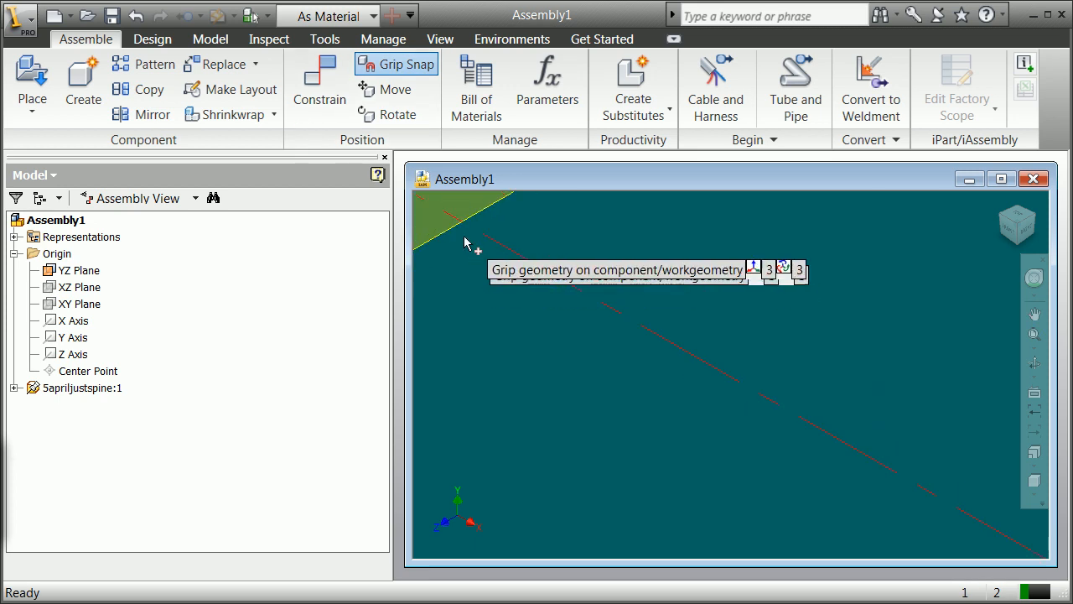
pyautogui.scroll(-5, 457, 231)
pyautogui.scroll(6, 492, 266)
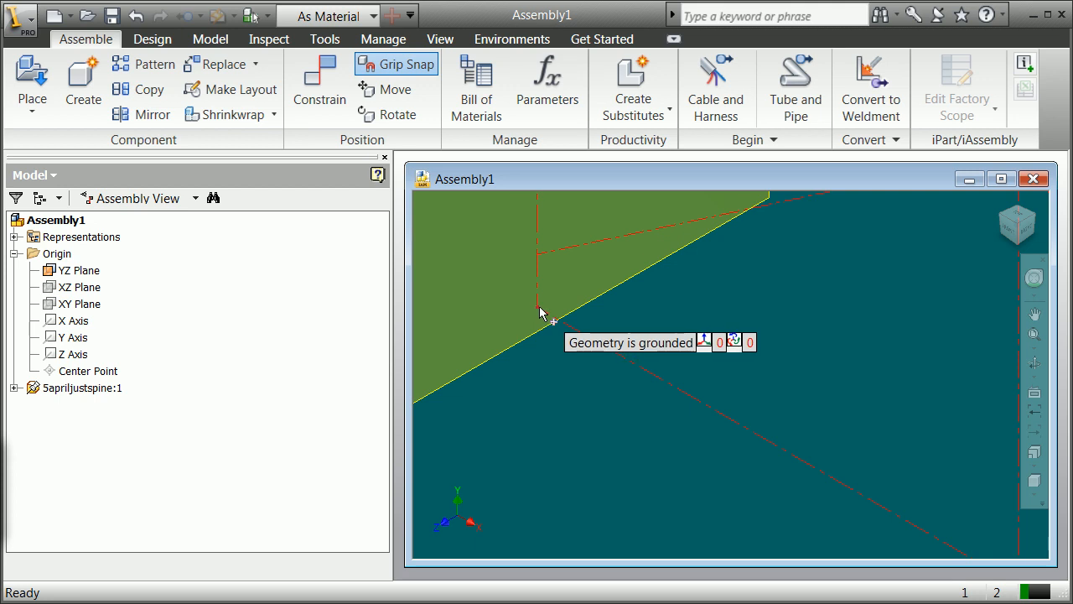
pyautogui.scroll(-4, 539, 313)
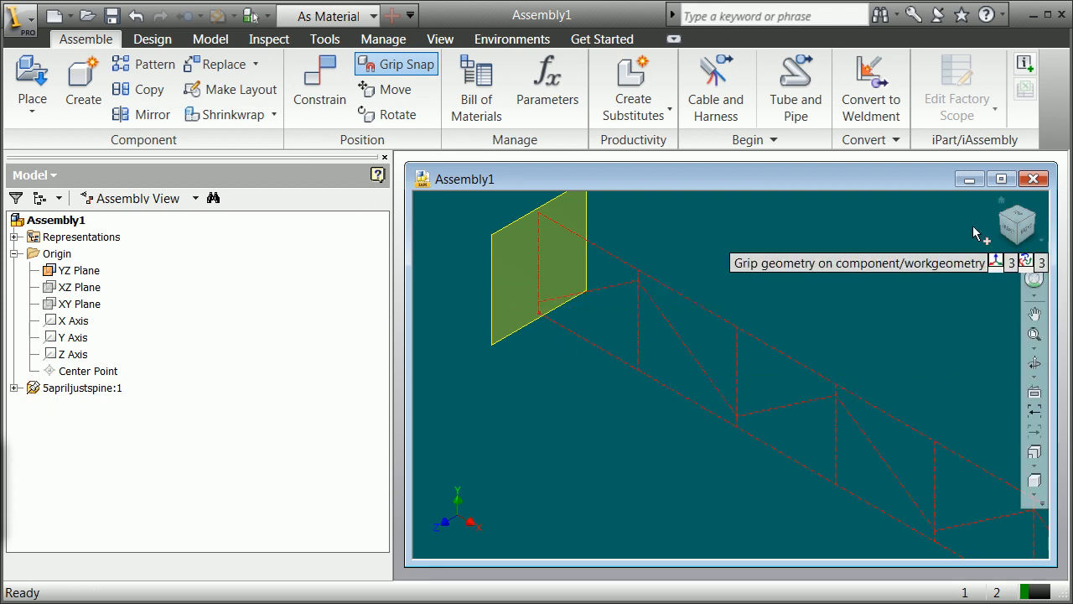
pyautogui.rightClick(775, 281)
pyautogui.click(784, 284)
# - Unground the 5apriljustspine:1 component so that it is free to move in the assembly
pyautogui.click(100, 391)
pyautogui.rightClick(84, 398)
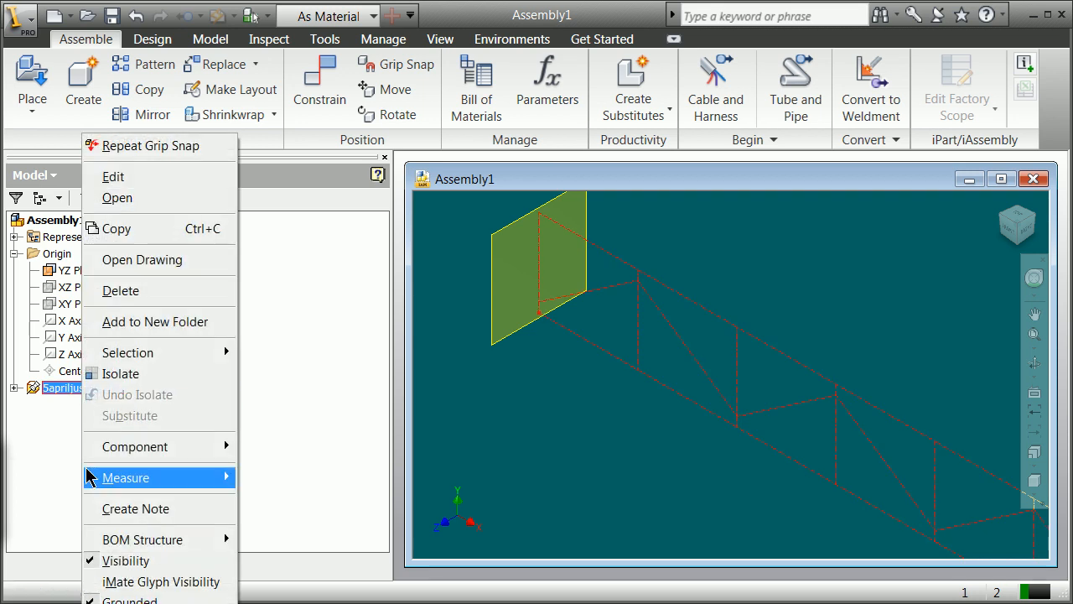
pyautogui.click(130, 599)
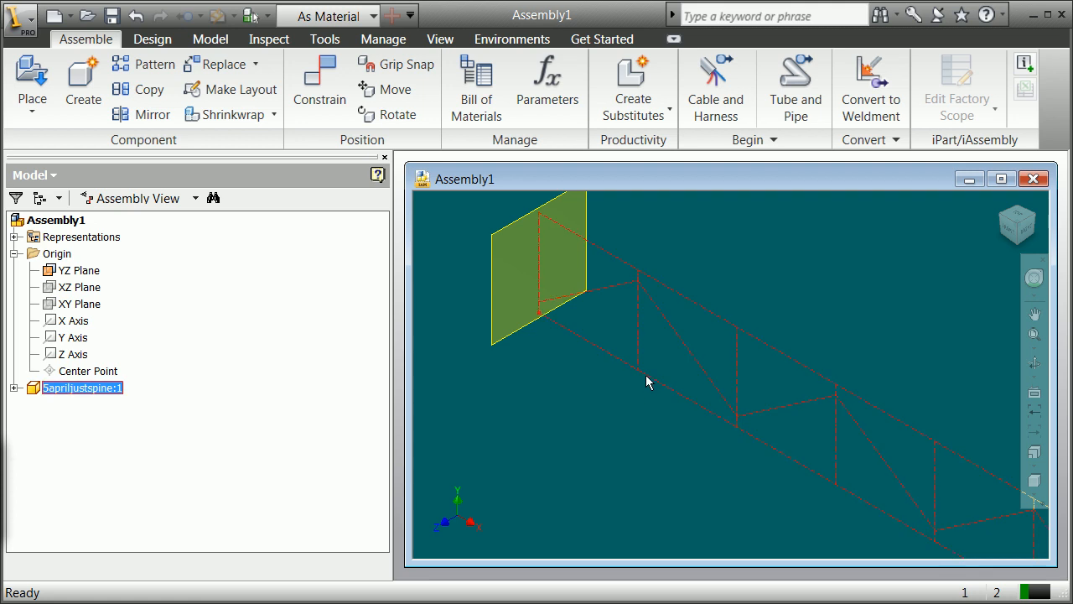
pyautogui.click(622, 280)
# - Try to rotate the truss about its lower corner point at the YZ plane with Grip Snap
pyautogui.scroll(-8, 719, 337)
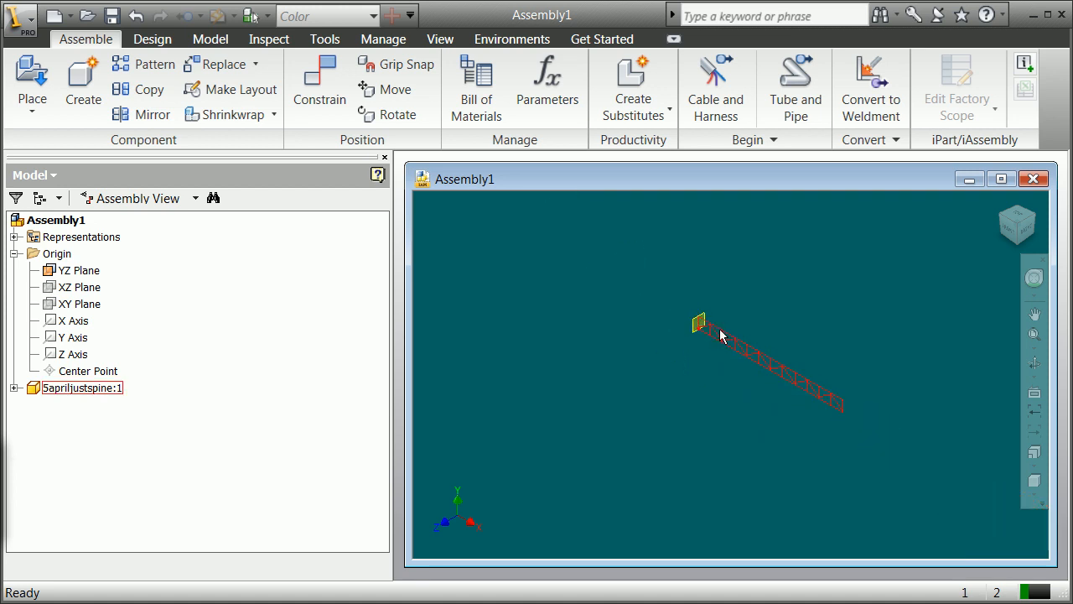
pyautogui.click(820, 370)
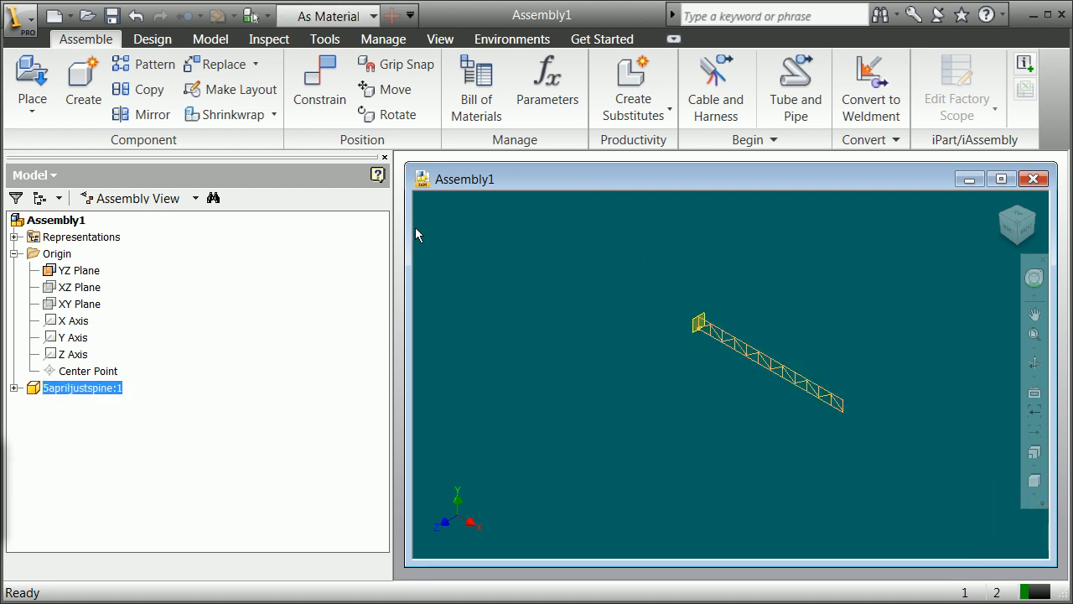
pyautogui.click(389, 65)
pyautogui.scroll(5, 671, 310)
pyautogui.scroll(4, 696, 319)
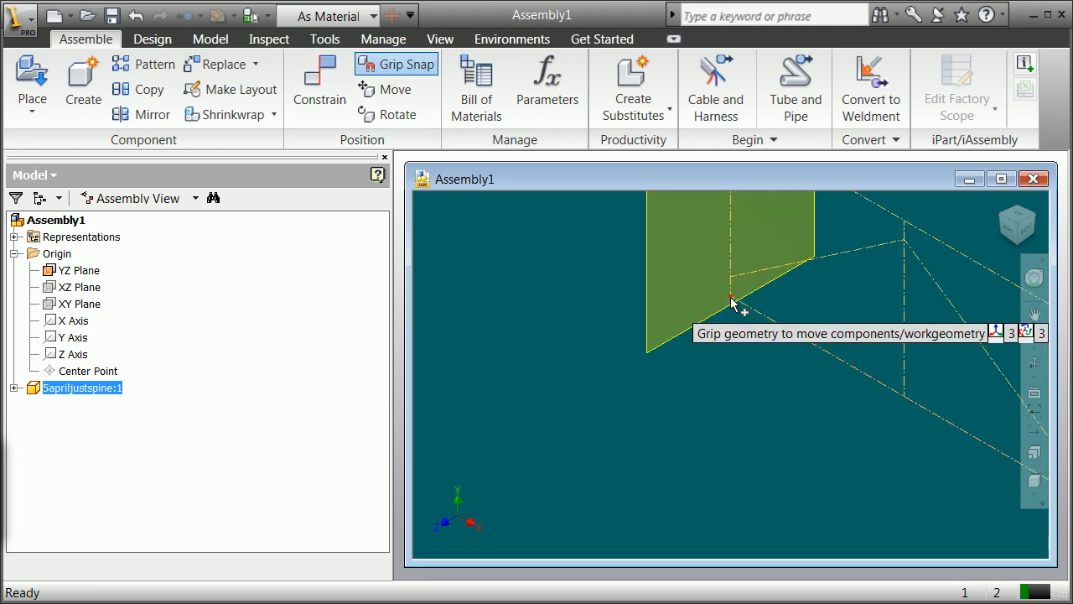
pyautogui.scroll(2, 733, 304)
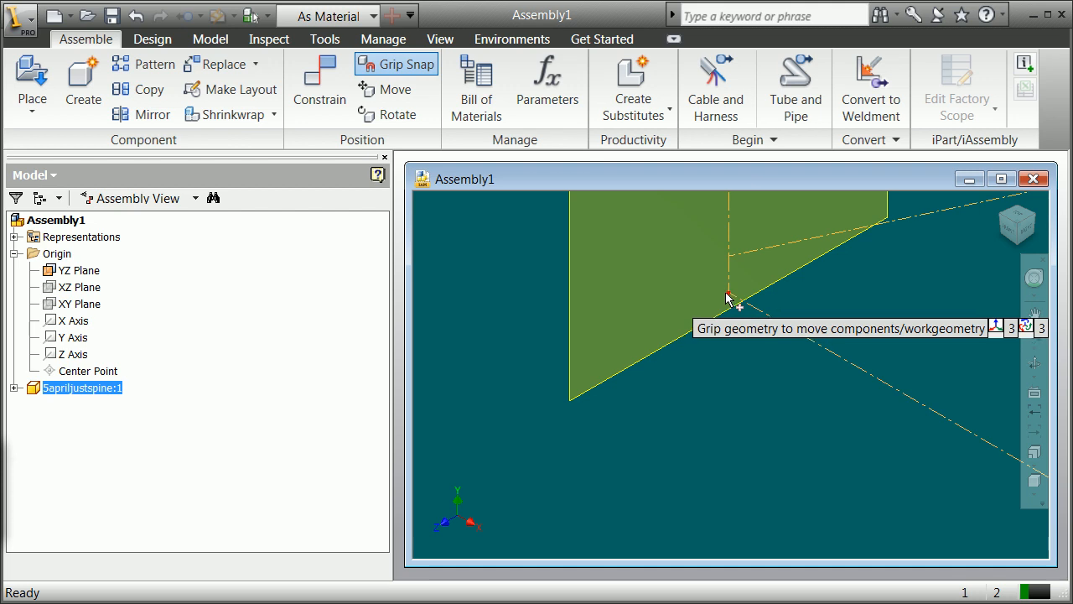
pyautogui.click(730, 295)
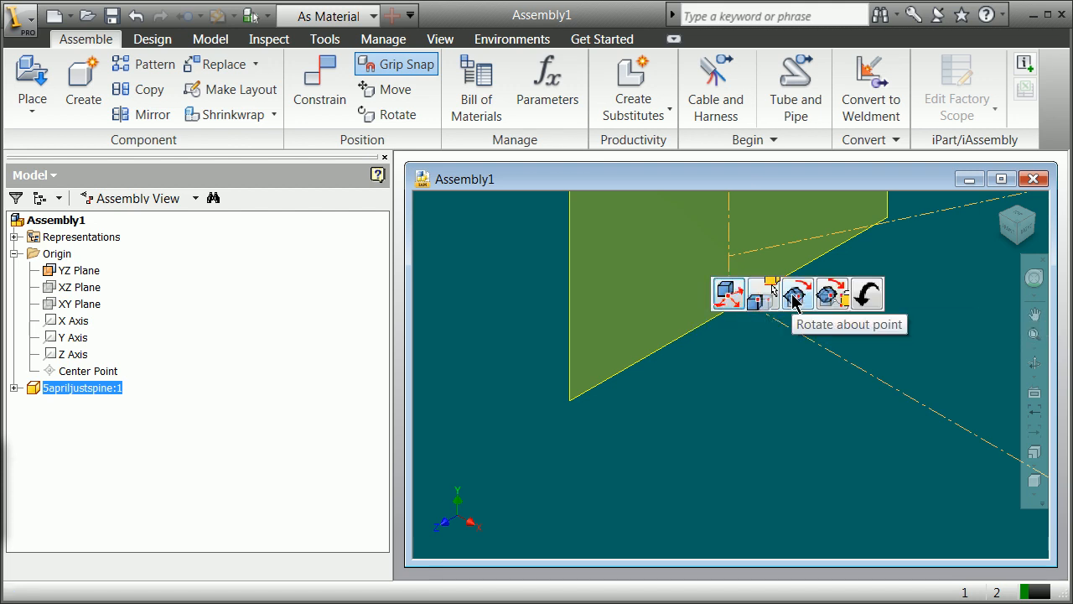
pyautogui.click(794, 295)
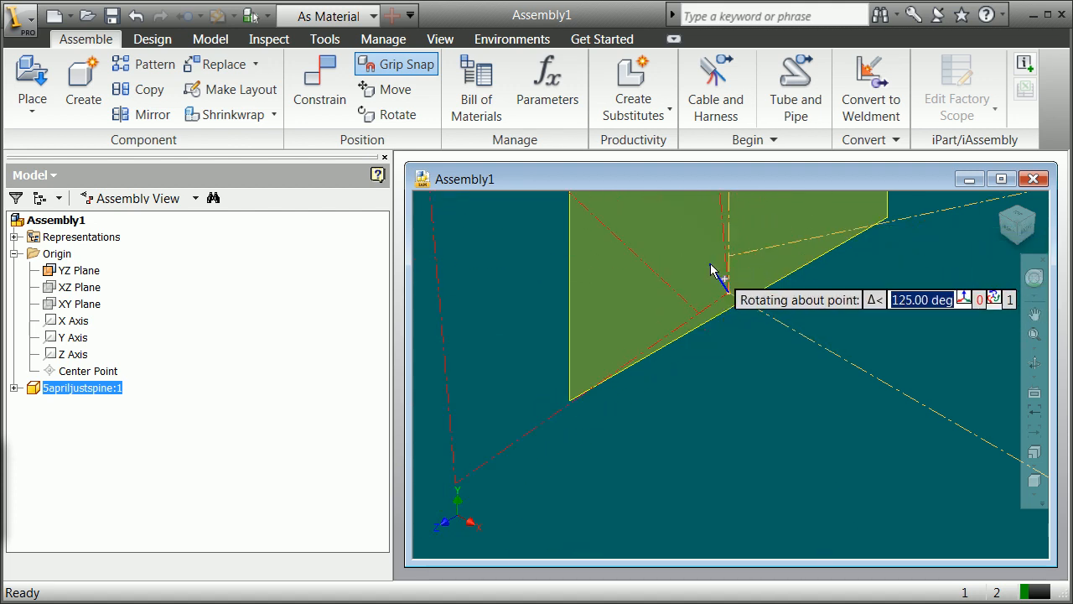
pyautogui.rightClick(680, 339)
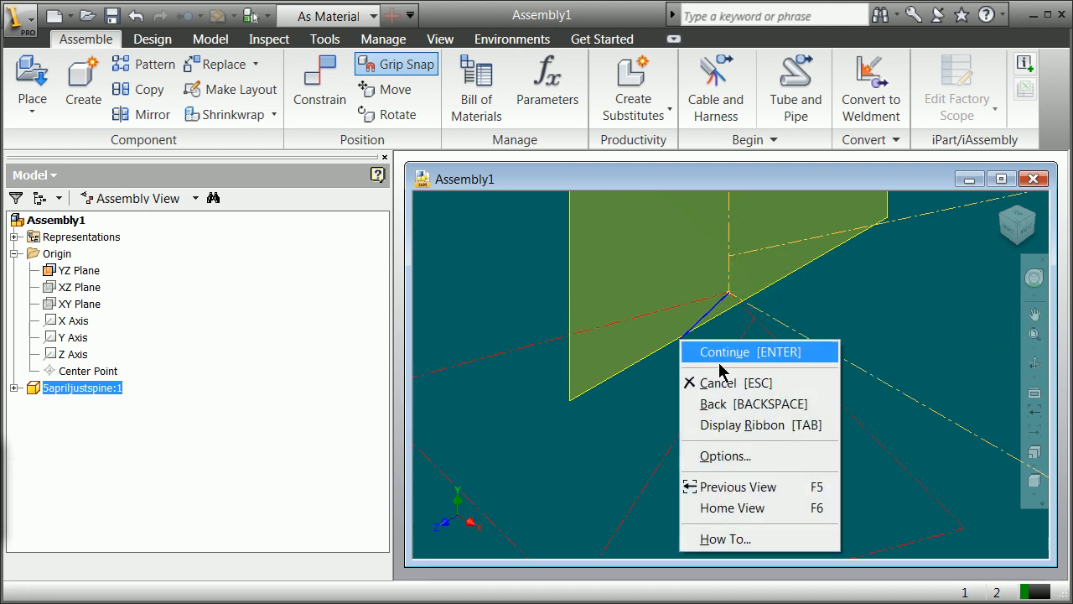
pyautogui.click(719, 404)
pyautogui.rightClick(705, 329)
pyautogui.click(723, 342)
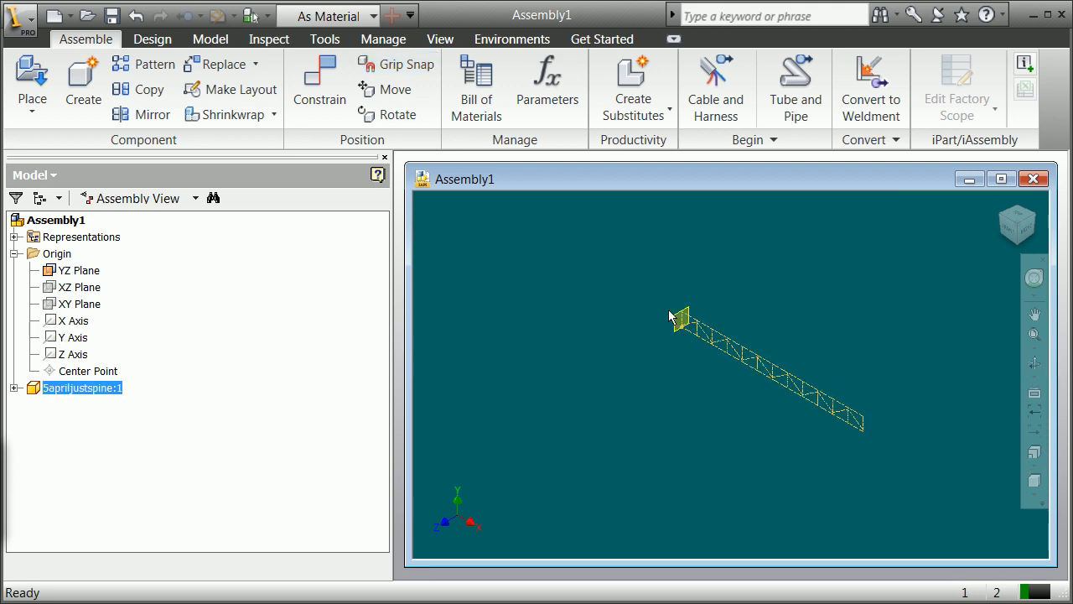
# - Rotate the truss component freely with the Rotate command and undo the rotation
pyautogui.scroll(3, 671, 314)
pyautogui.scroll(-5, 904, 448)
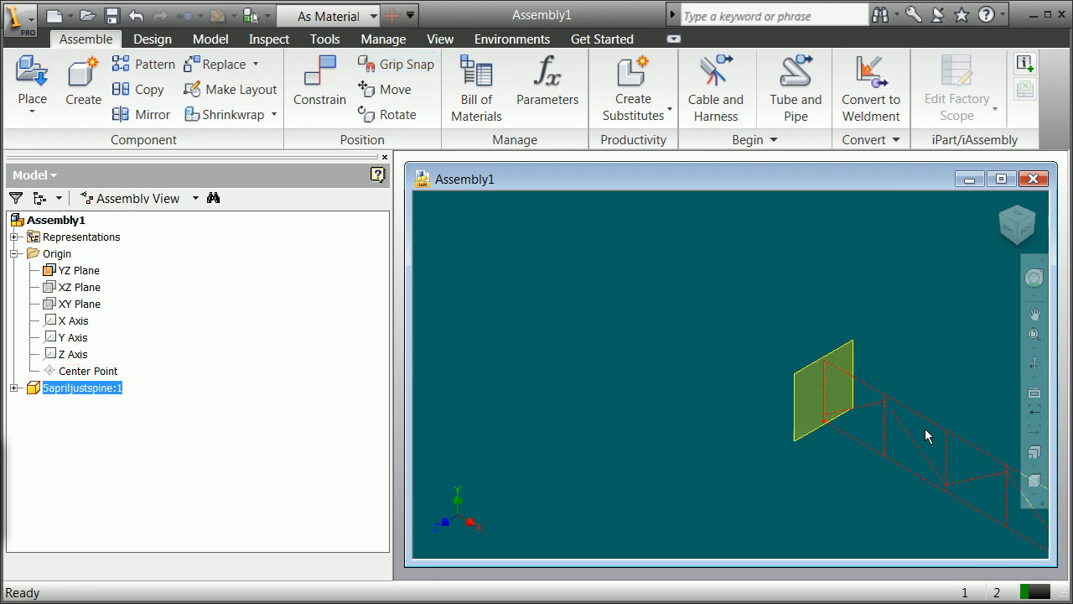
pyautogui.click(960, 442)
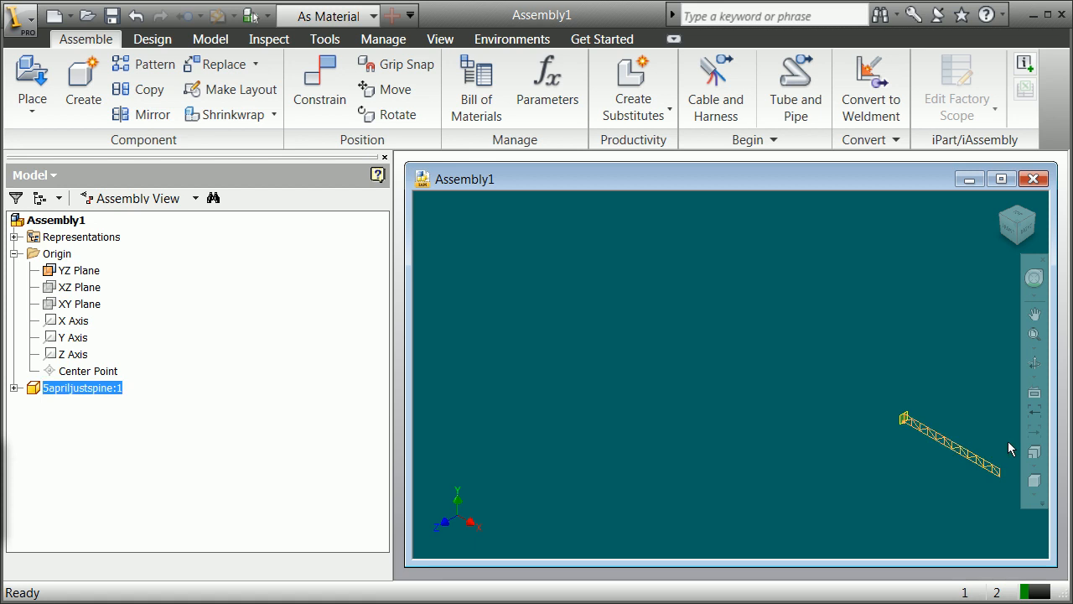
pyautogui.scroll(5, 1011, 457)
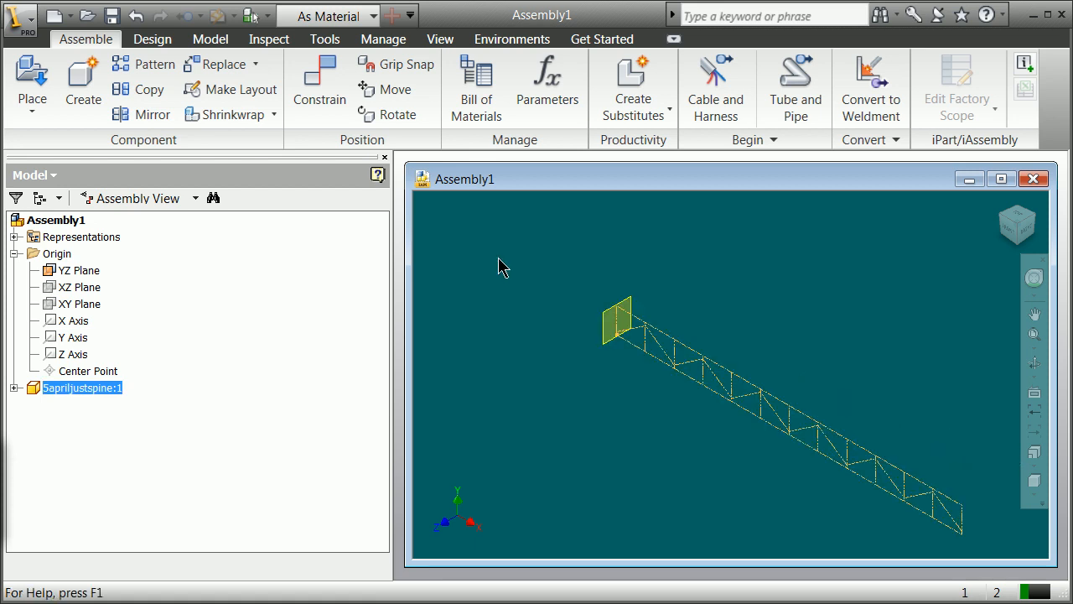
pyautogui.click(386, 116)
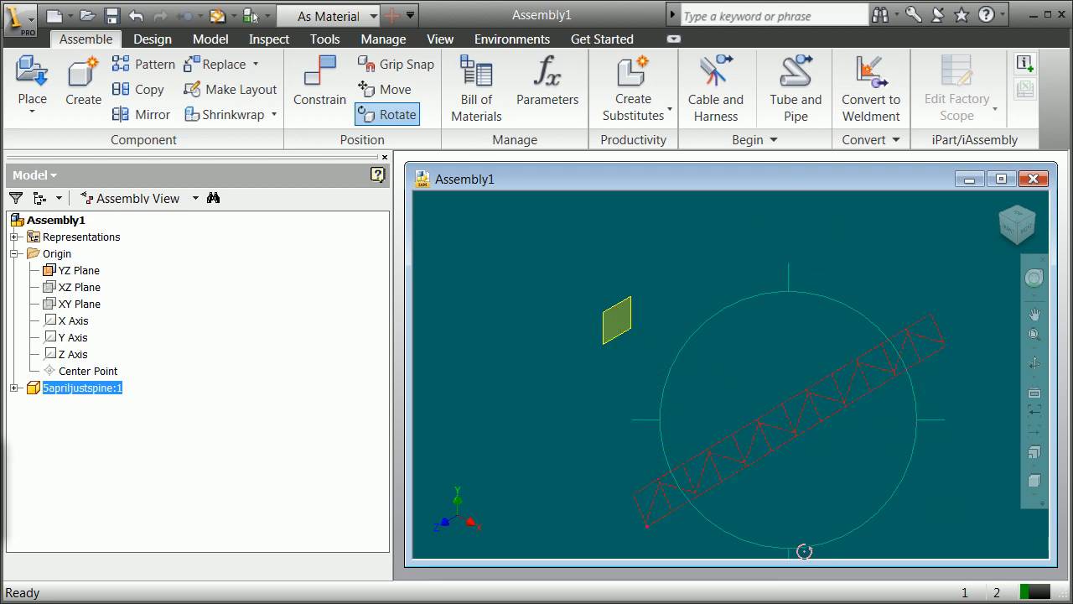
pyautogui.moveTo(689, 557); pyautogui.dragTo(595, 515)
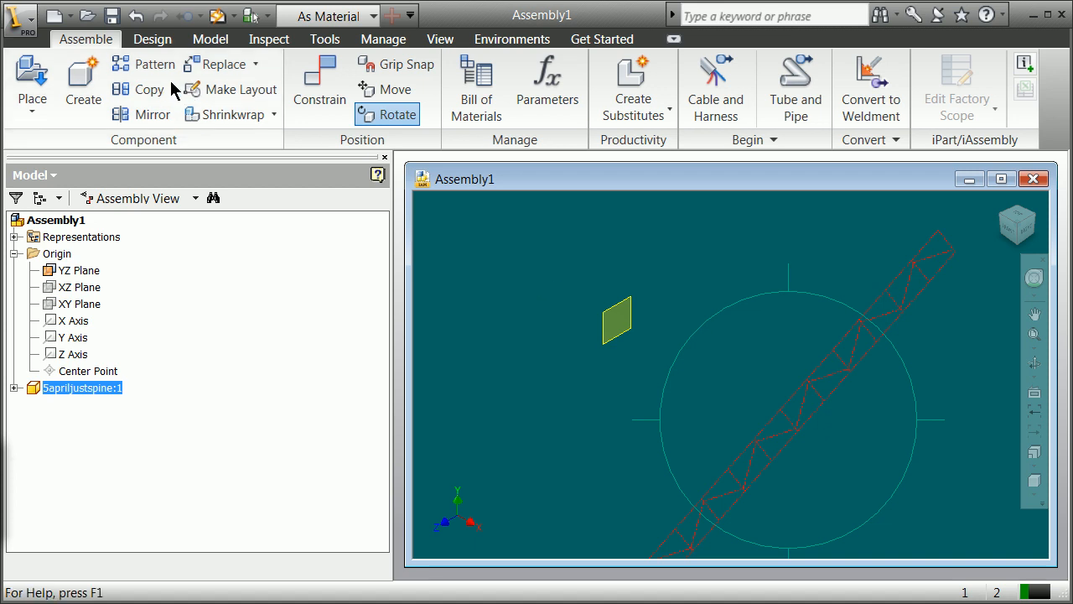
pyautogui.click(135, 19)
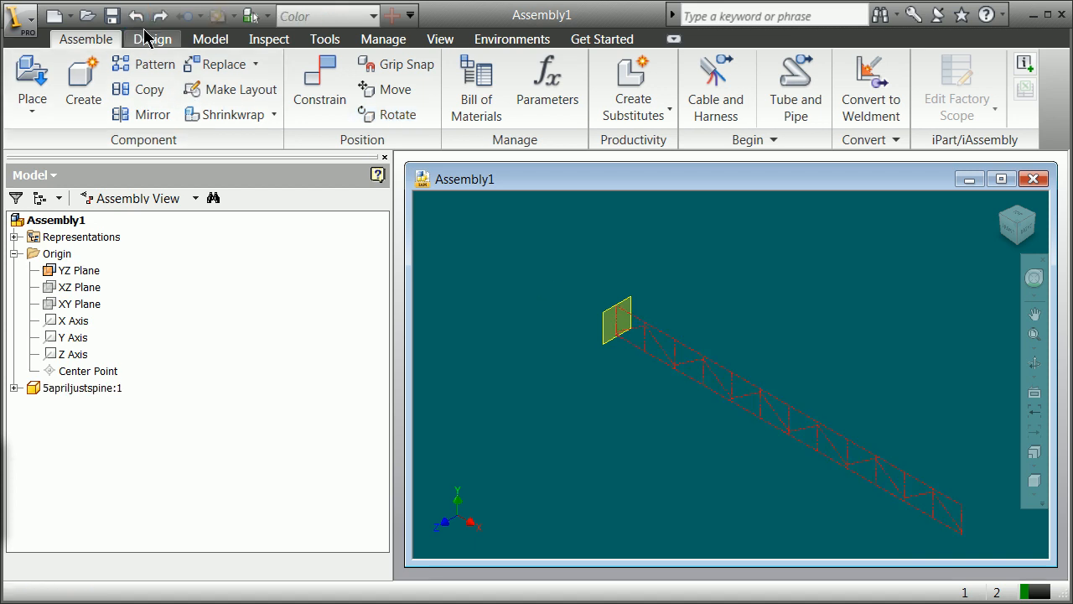
# - Turn off the visibility of the assembly's YZ origin plane
pyautogui.click(46, 270)
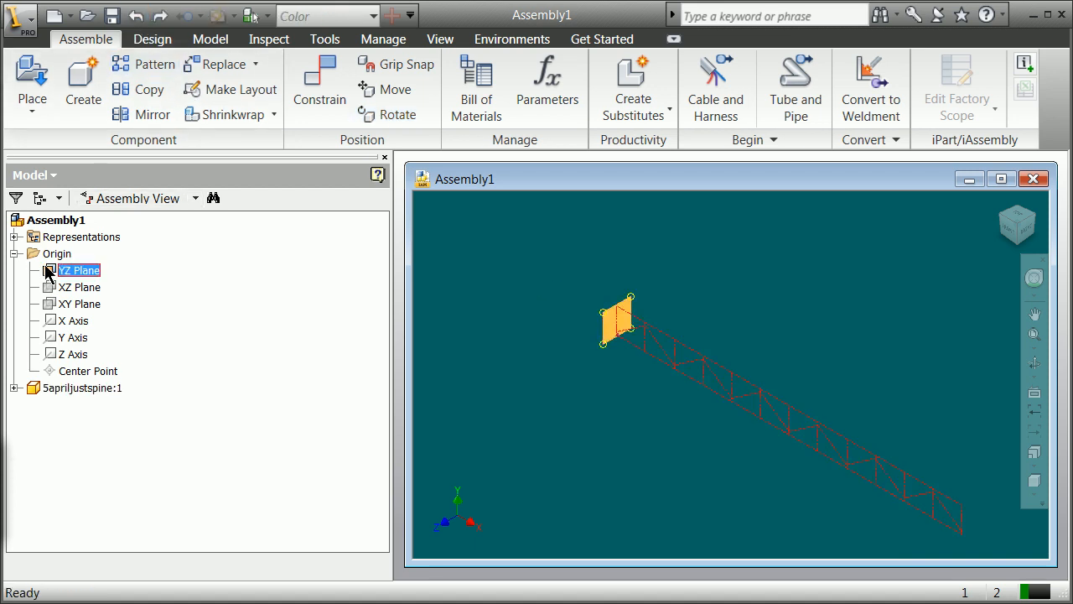
pyautogui.rightClick(46, 271)
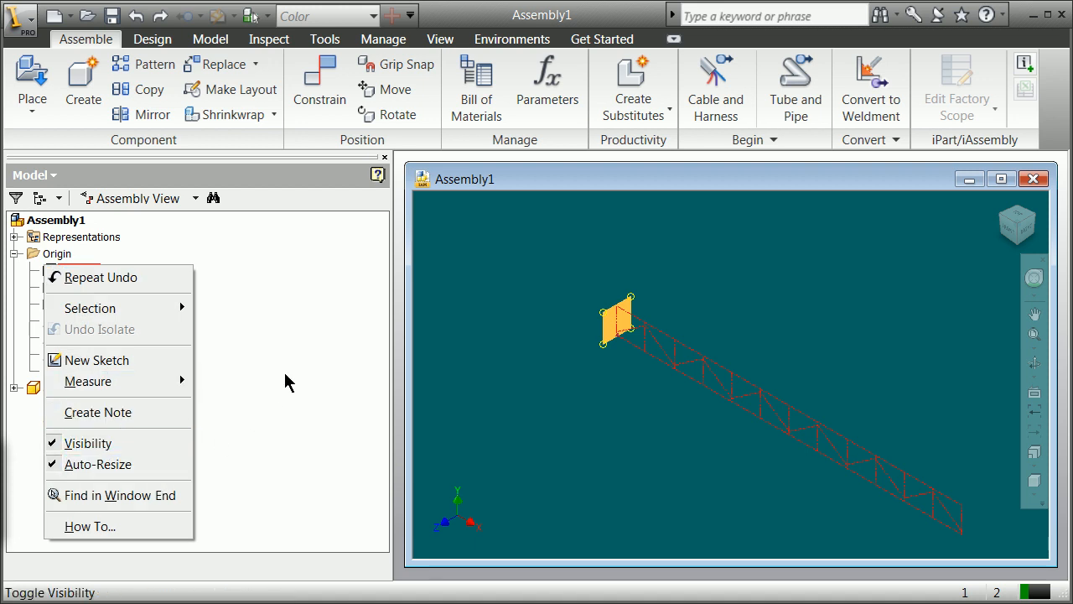
pyautogui.click(240, 319)
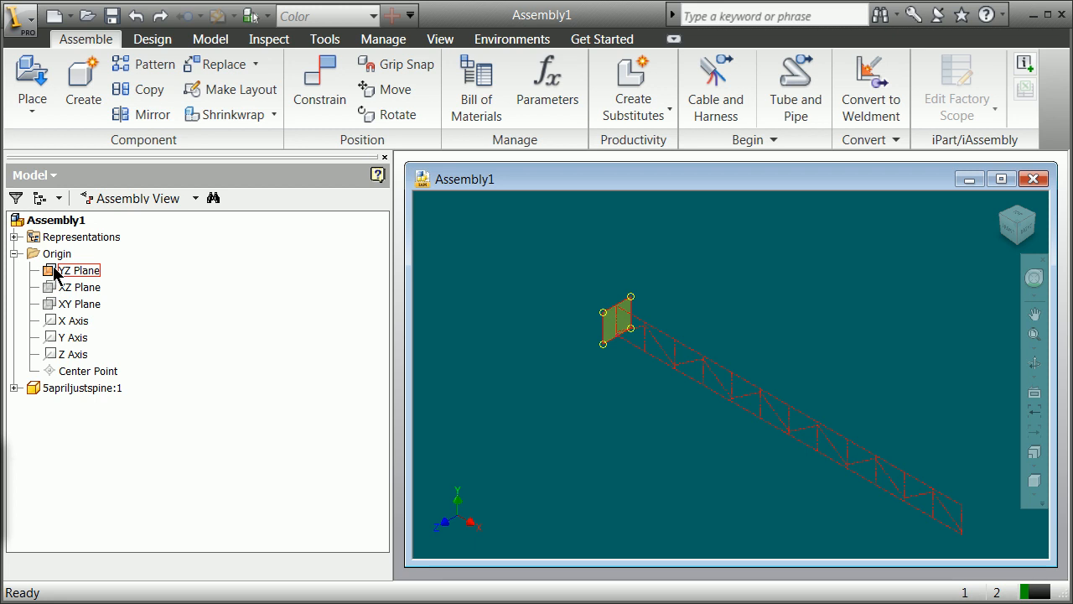
pyautogui.rightClick(53, 270)
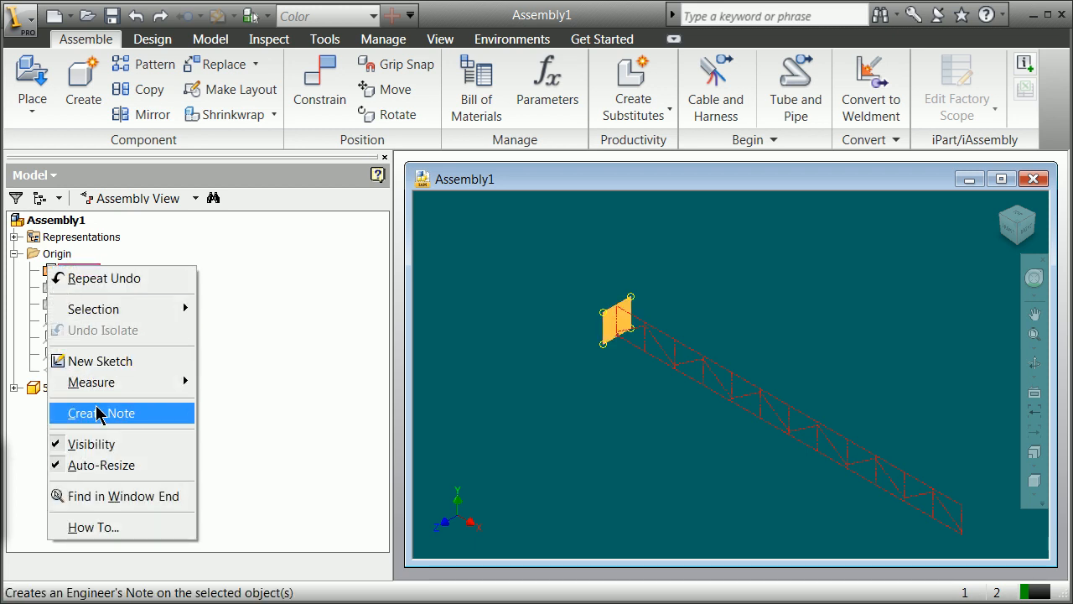
pyautogui.click(71, 444)
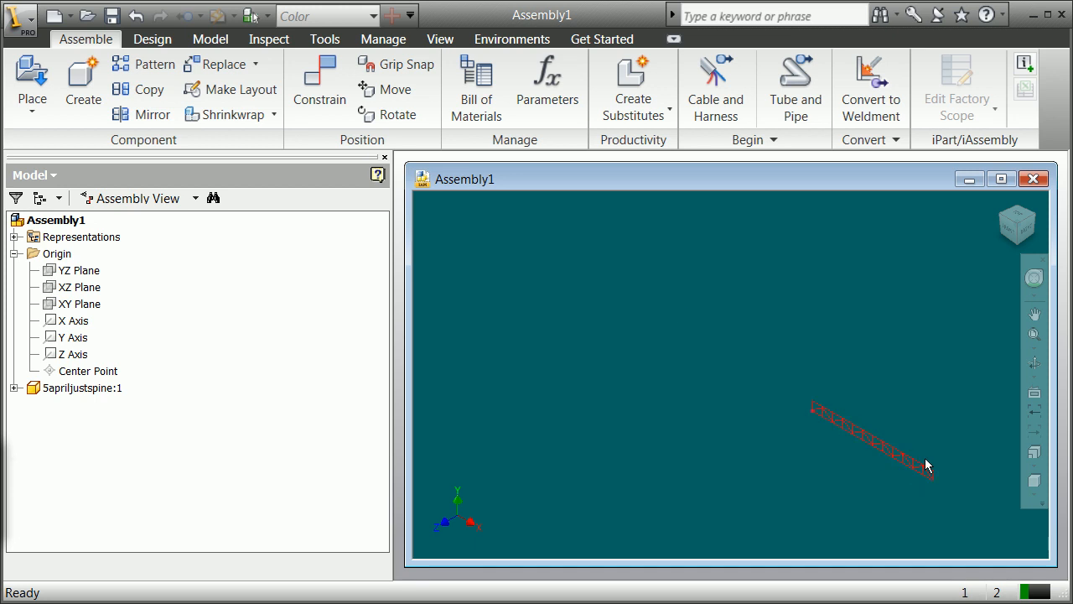
# - Start inserting a frame member and save the assembly as justspine.iam in the bridge folder
pyautogui.click(1011, 230)
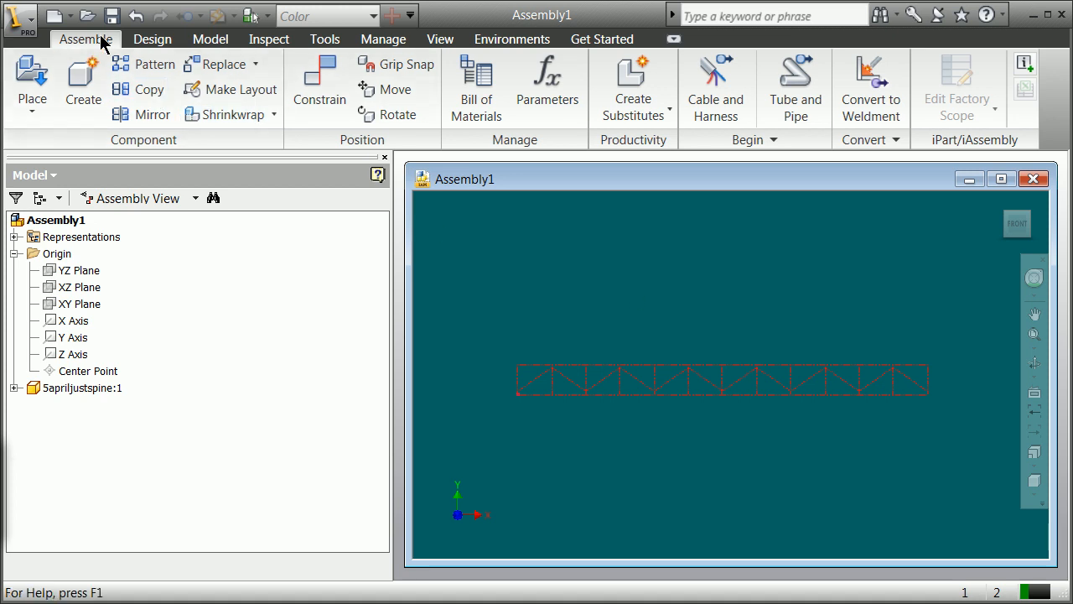
pyautogui.click(153, 42)
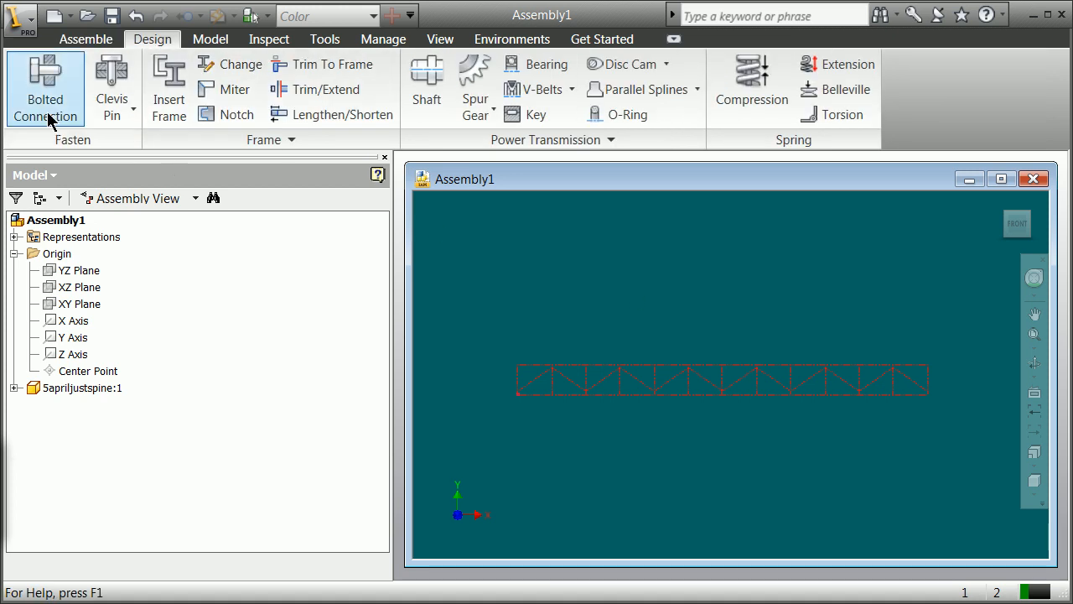
pyautogui.click(181, 84)
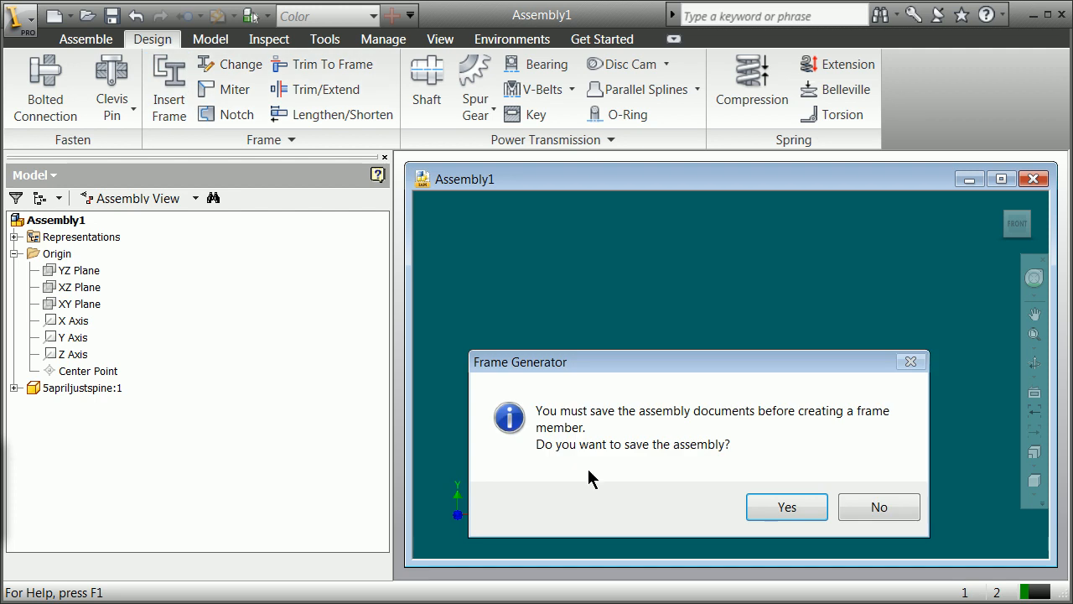
pyautogui.click(795, 507)
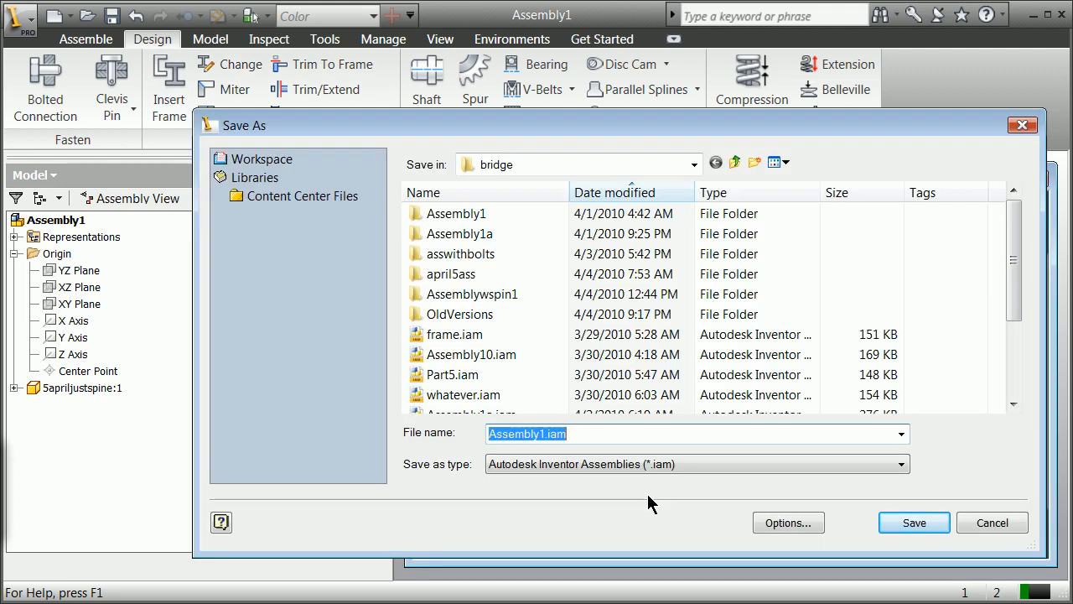
pyautogui.moveTo(545, 433); pyautogui.dragTo(400, 448)
pyautogui.write('justspin')
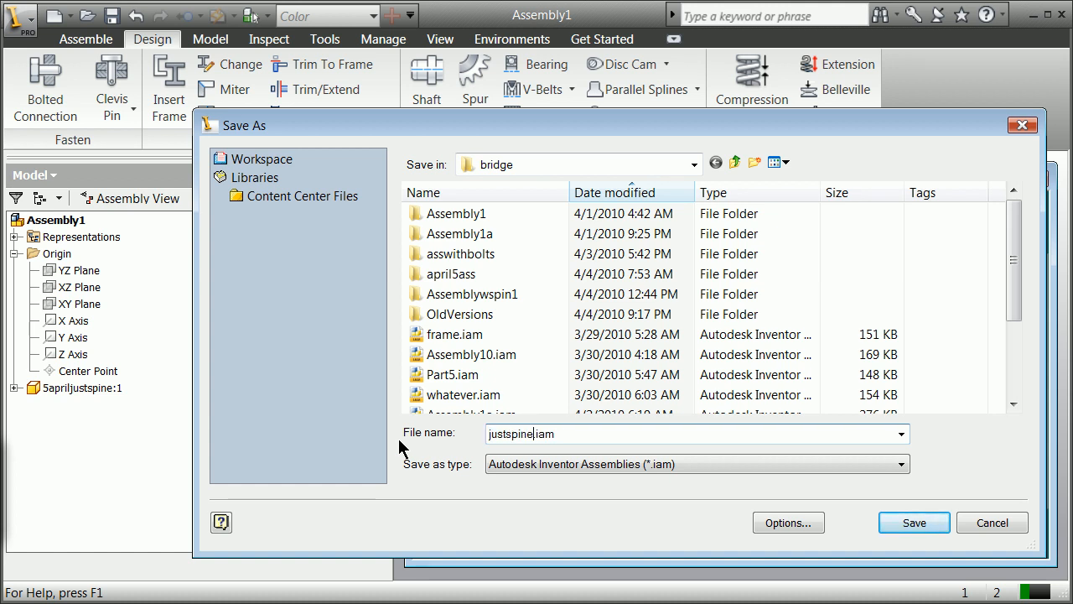
pyautogui.click(912, 523)
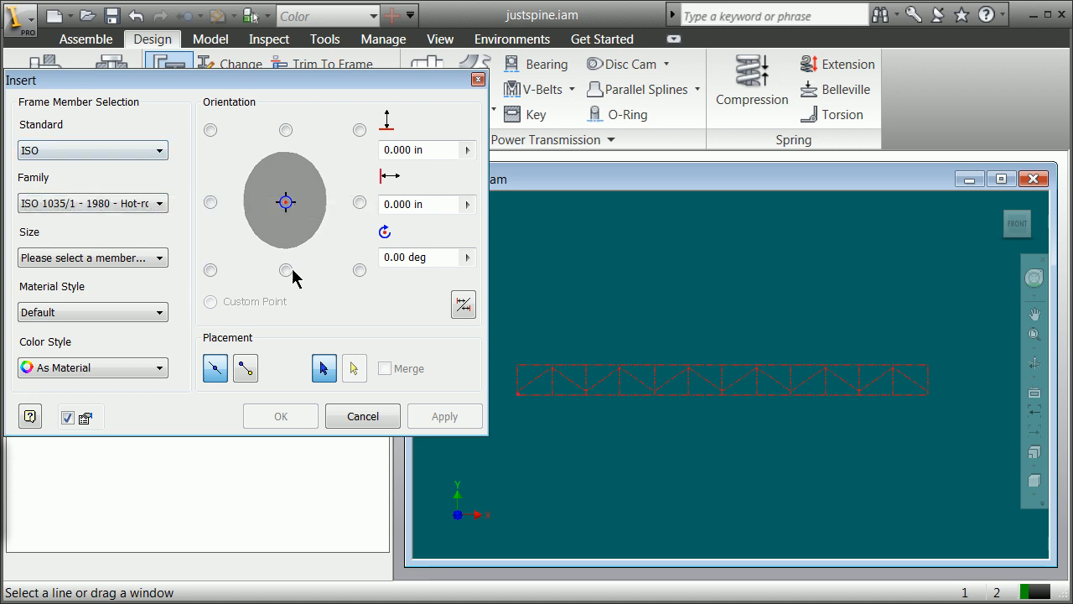
# - Set the frame member to the ISO standard, family ISO 4200 - Plain end steel tubes, welded and seamless, size 10.2x1.6
pyautogui.click(150, 156)
pyautogui.click(141, 168)
pyautogui.click(145, 203)
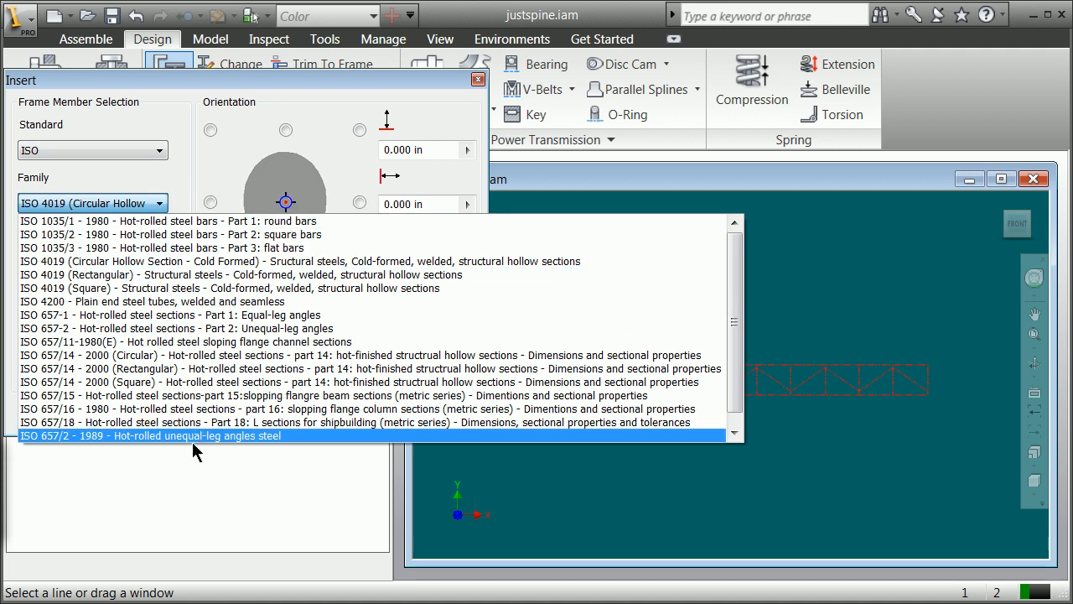
pyautogui.click(123, 301)
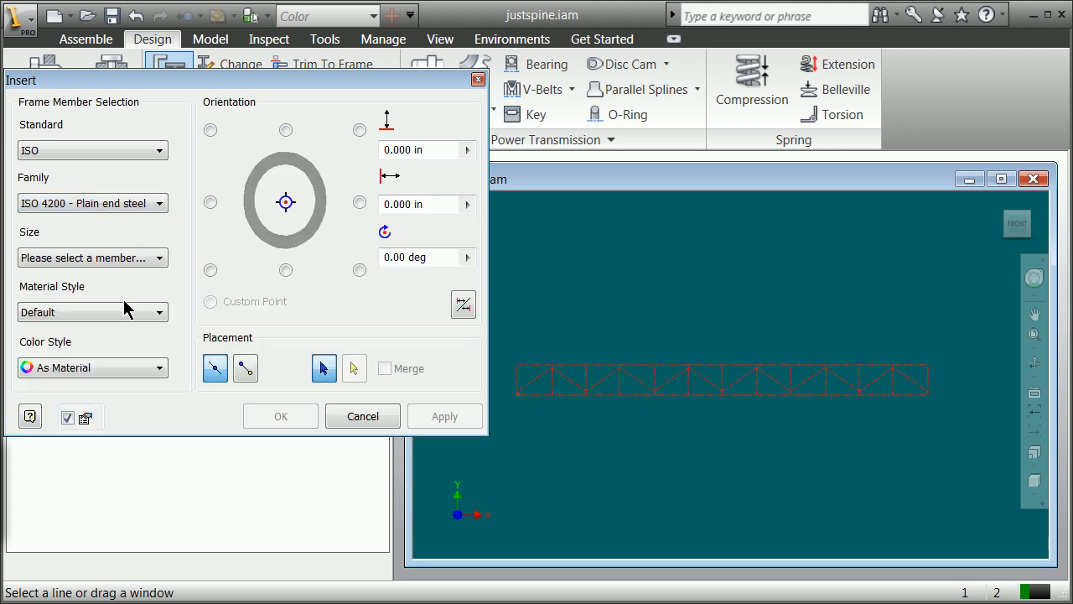
pyautogui.click(103, 260)
pyautogui.click(150, 310)
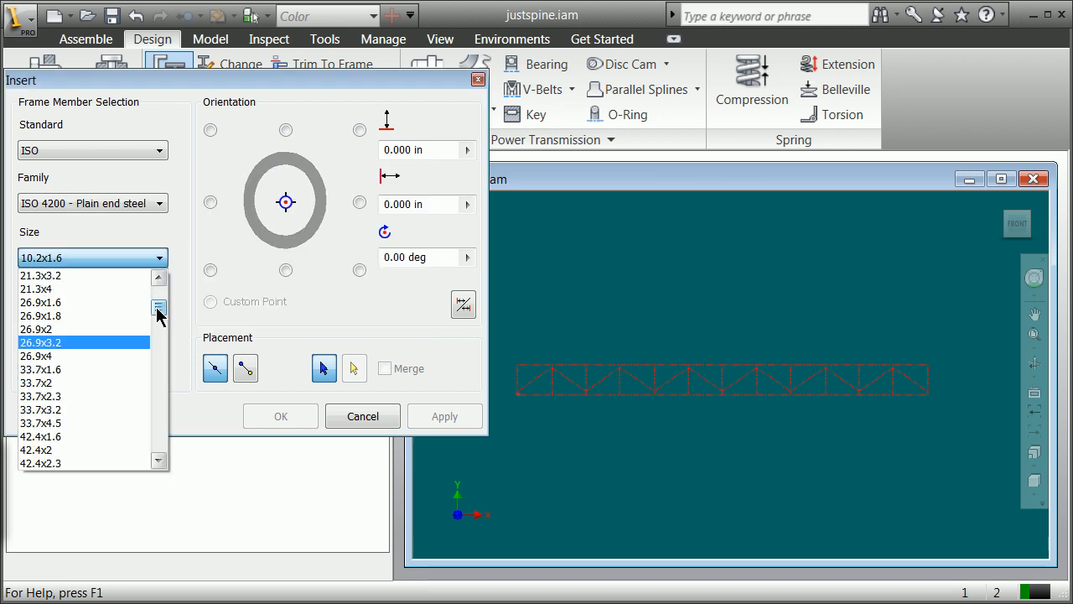
pyautogui.moveTo(157, 309); pyautogui.dragTo(157, 286)
pyautogui.click(48, 276)
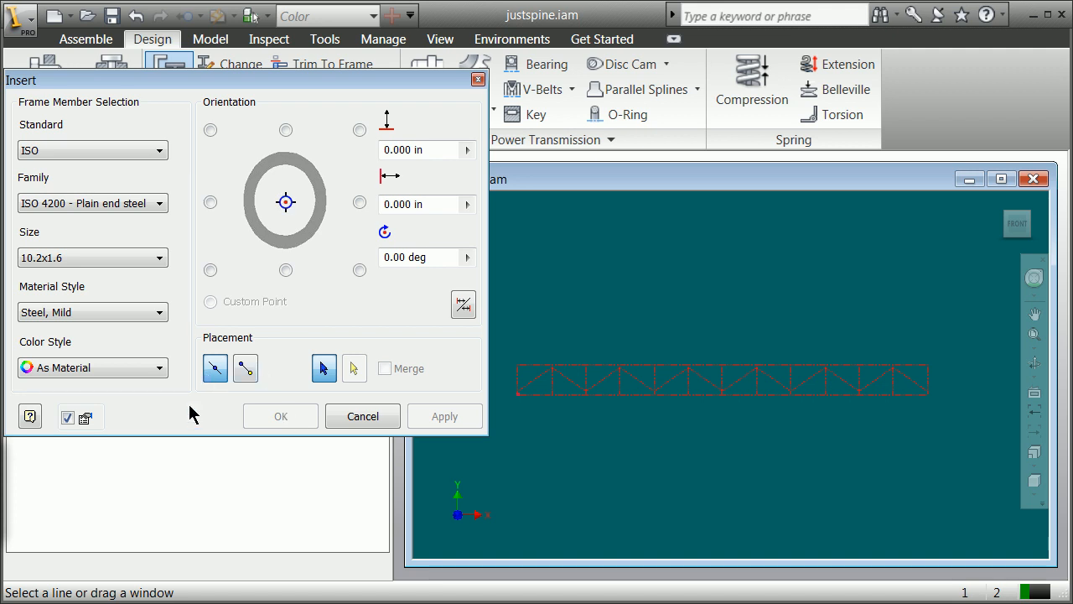
# - Pick the truss's lower and upper chord lines as placement lines for the frame members, accepting the educational-version prompt
pyautogui.moveTo(193, 80); pyautogui.dragTo(167, 144)
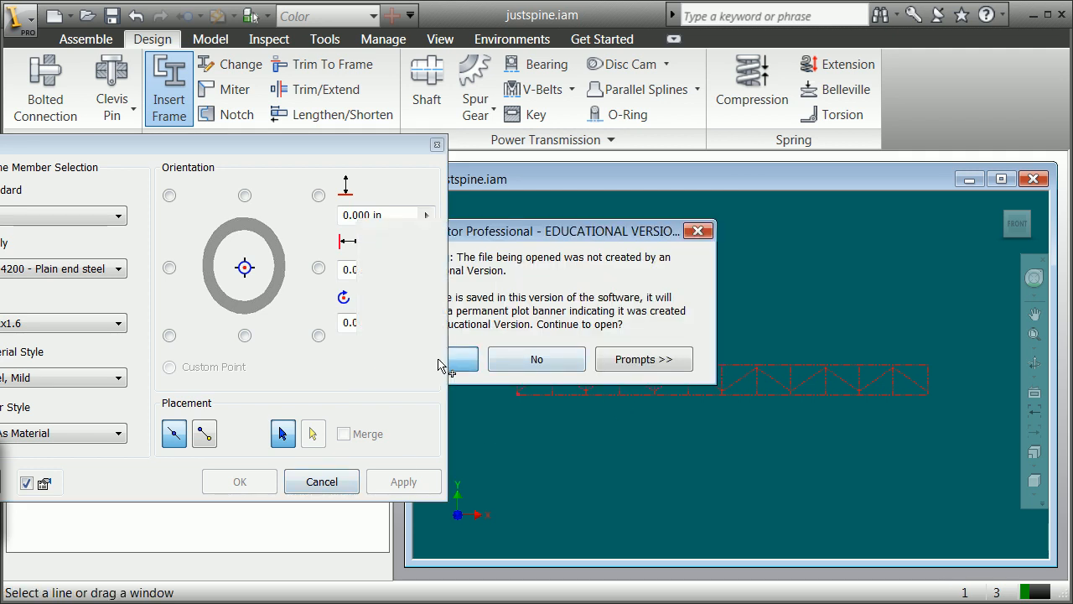
pyautogui.click(438, 362)
pyautogui.scroll(3, 587, 403)
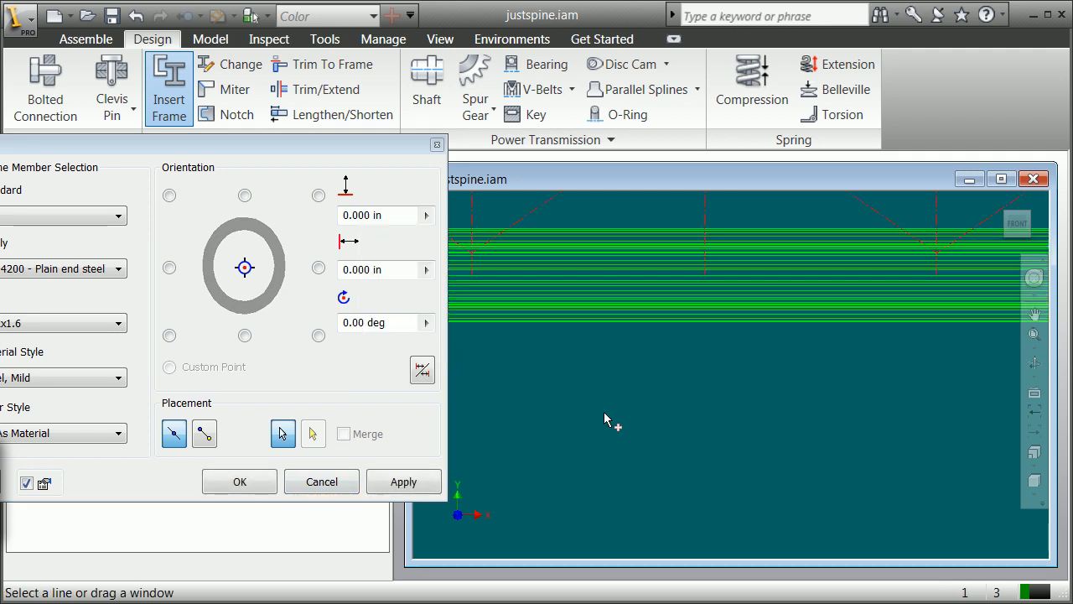
pyautogui.scroll(-3, 524, 366)
pyautogui.scroll(5, 478, 375)
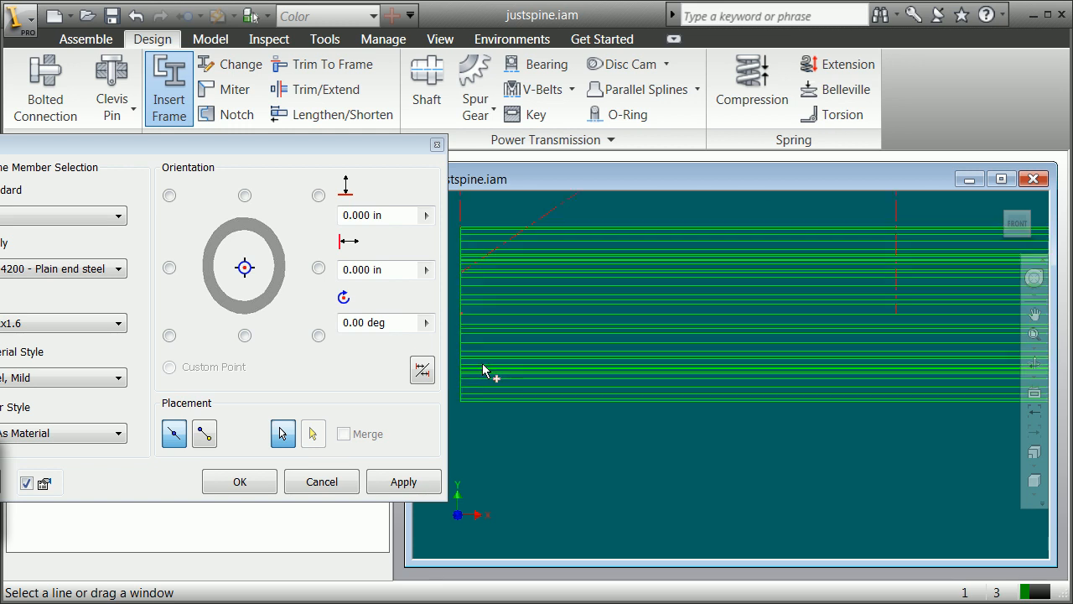
pyautogui.scroll(-4, 487, 367)
pyautogui.click(512, 266)
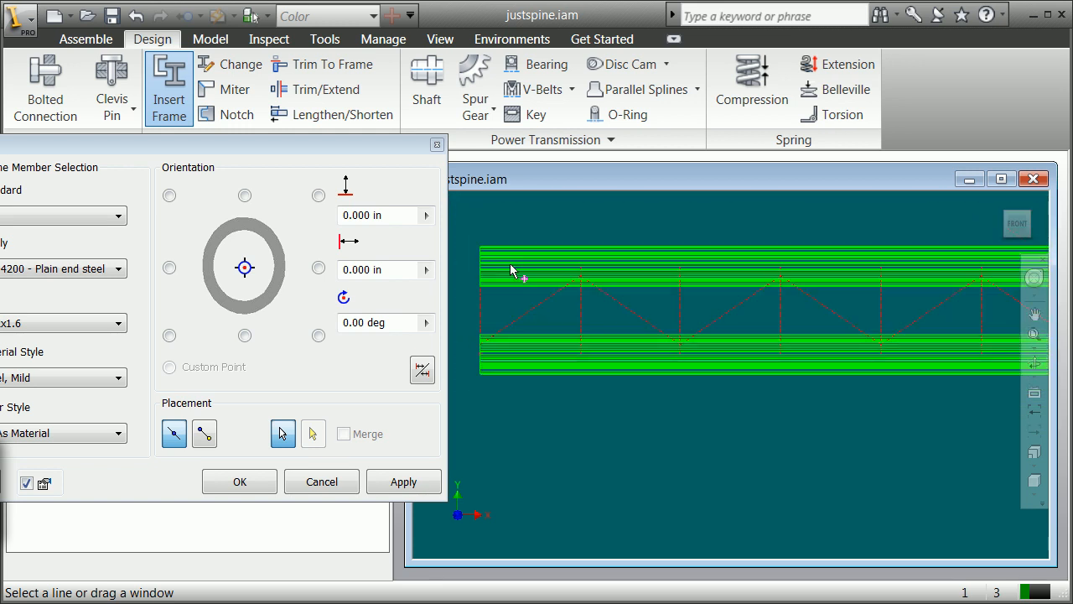
# - Add the first two diagonals and the first three verticals, including the end vertical, to the frame member selection
pyautogui.click(513, 325)
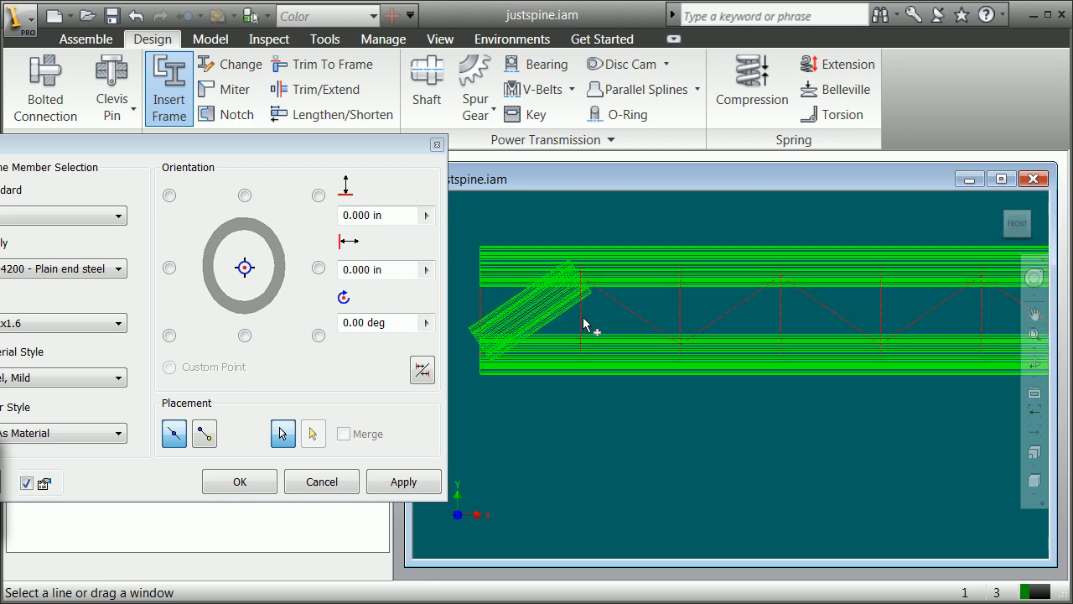
pyautogui.click(583, 326)
pyautogui.click(632, 315)
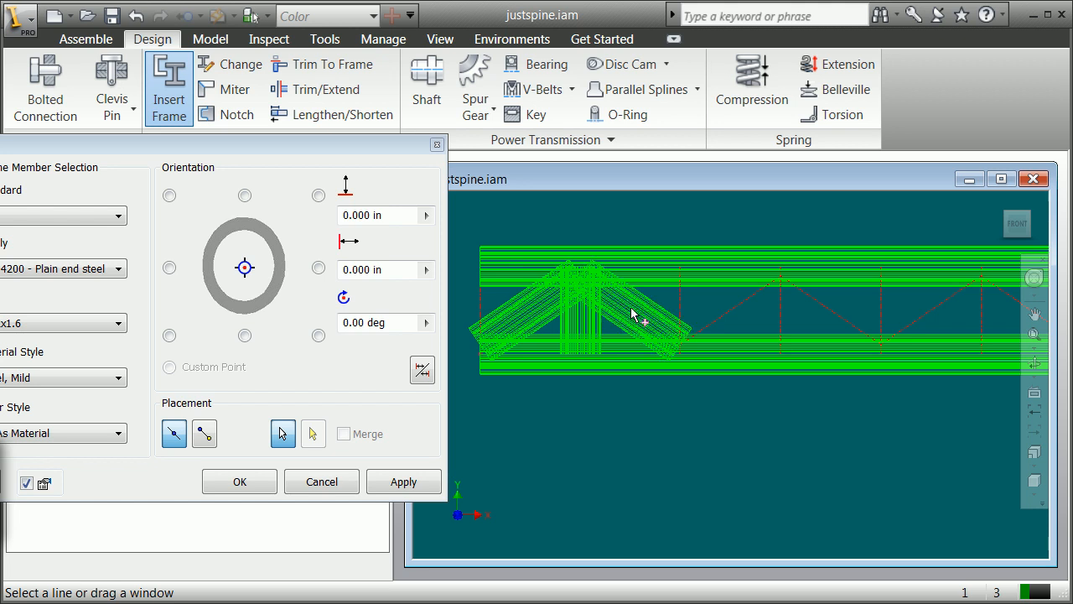
pyautogui.click(681, 300)
pyautogui.click(480, 302)
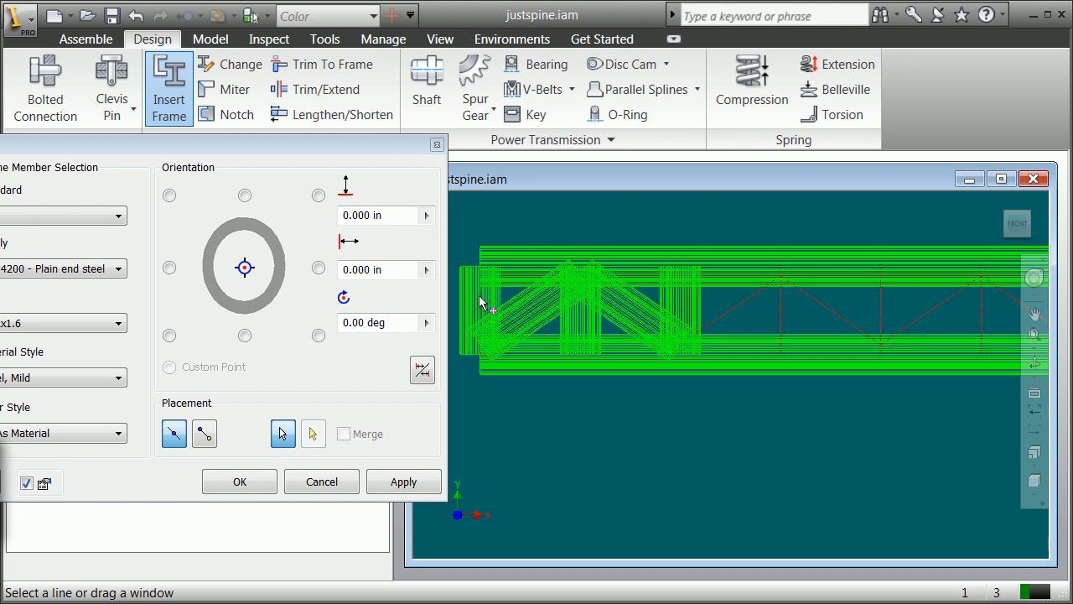
# - Create the selected frame members with the default frame and member file names and finish the insertion
pyautogui.click(396, 480)
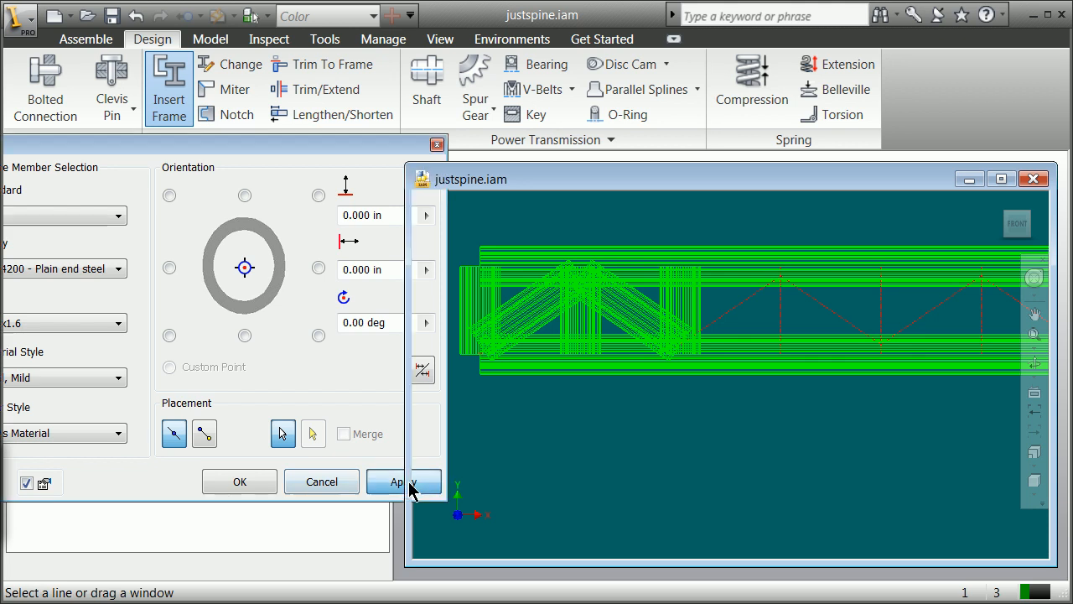
pyautogui.click(593, 484)
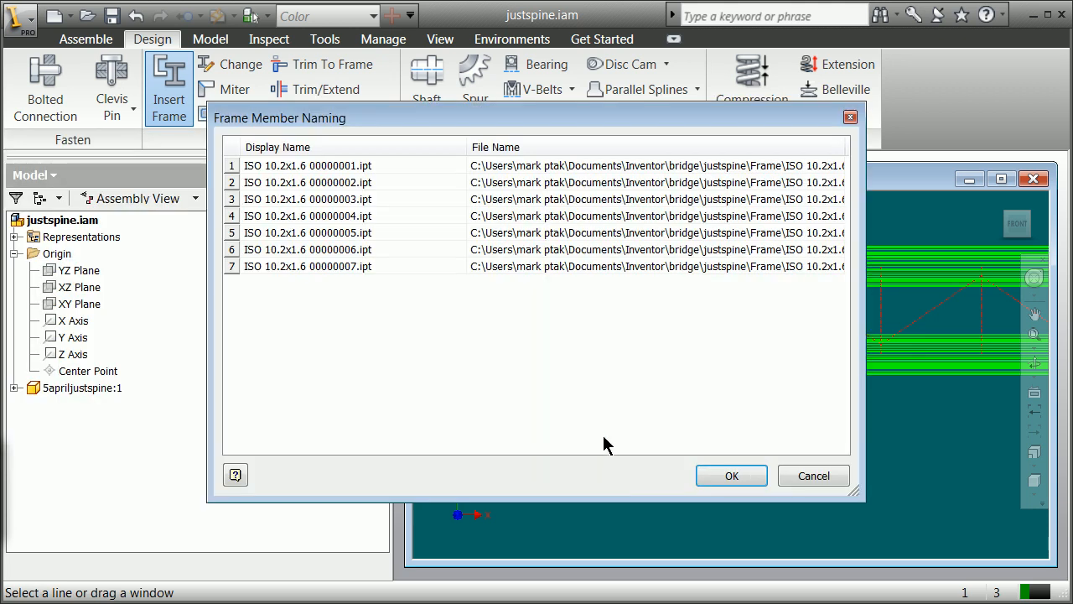
pyautogui.click(698, 476)
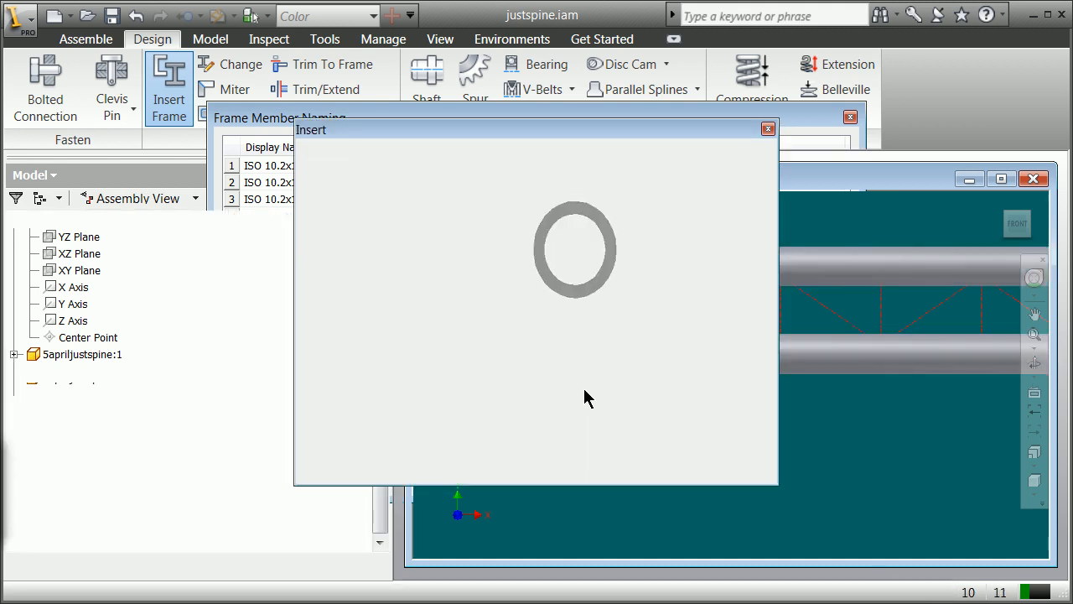
pyautogui.moveTo(516, 128); pyautogui.dragTo(535, 297)
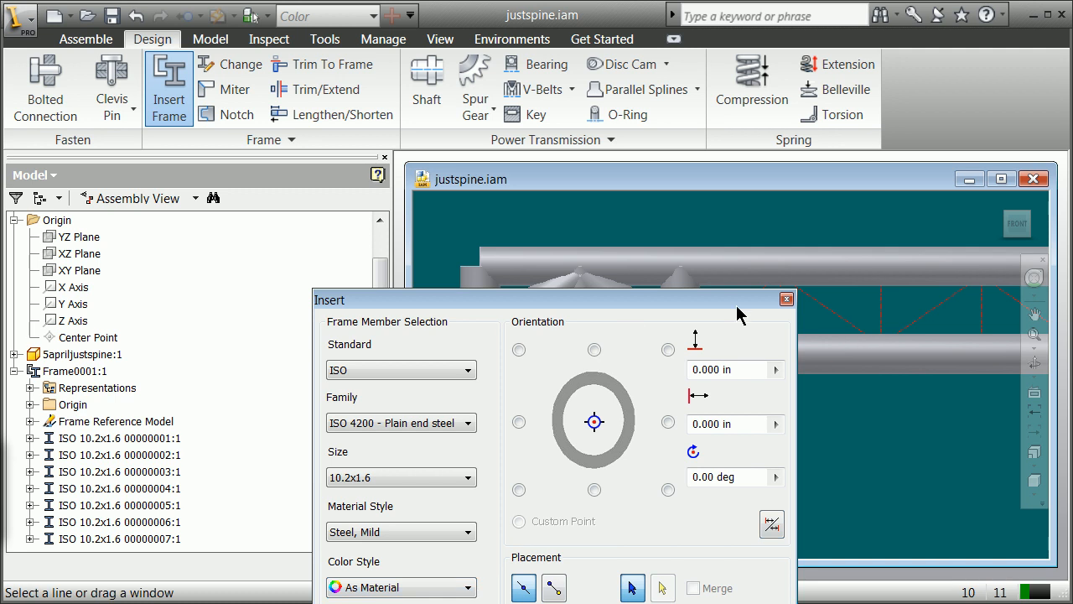
pyautogui.click(787, 299)
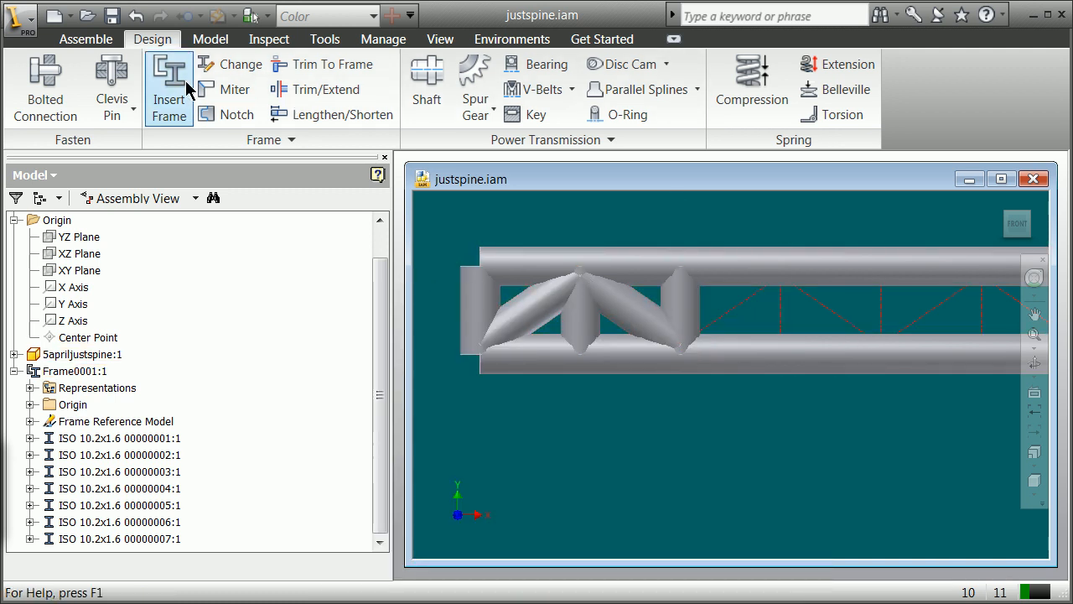
# - Miter the lower chord with the end vertical at the truss's lower-left corner, using a 0.000 in gap
pyautogui.click(232, 98)
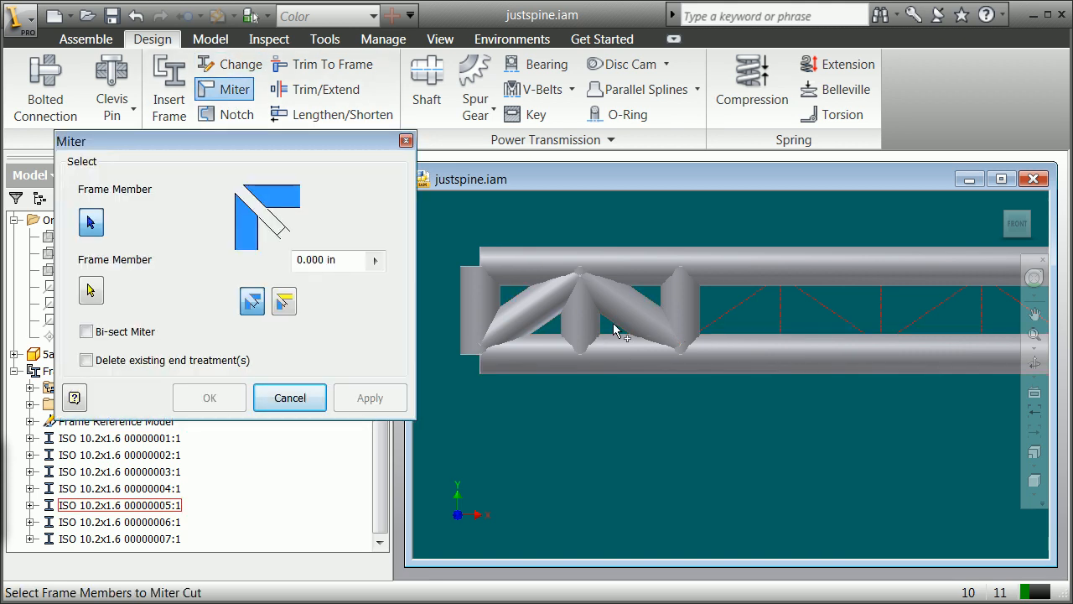
pyautogui.click(503, 362)
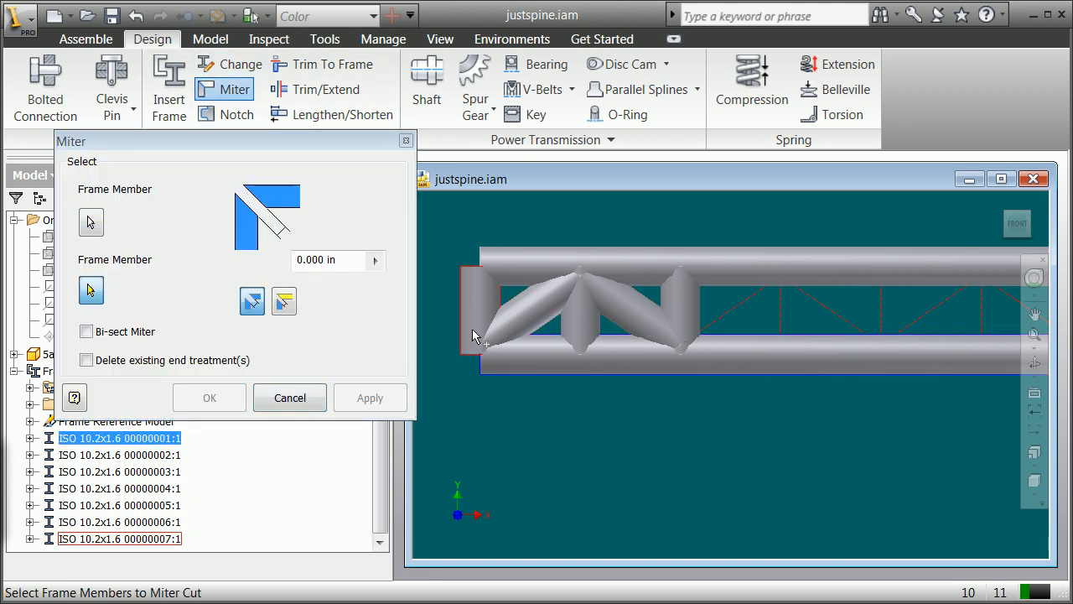
pyautogui.click(472, 330)
pyautogui.click(228, 400)
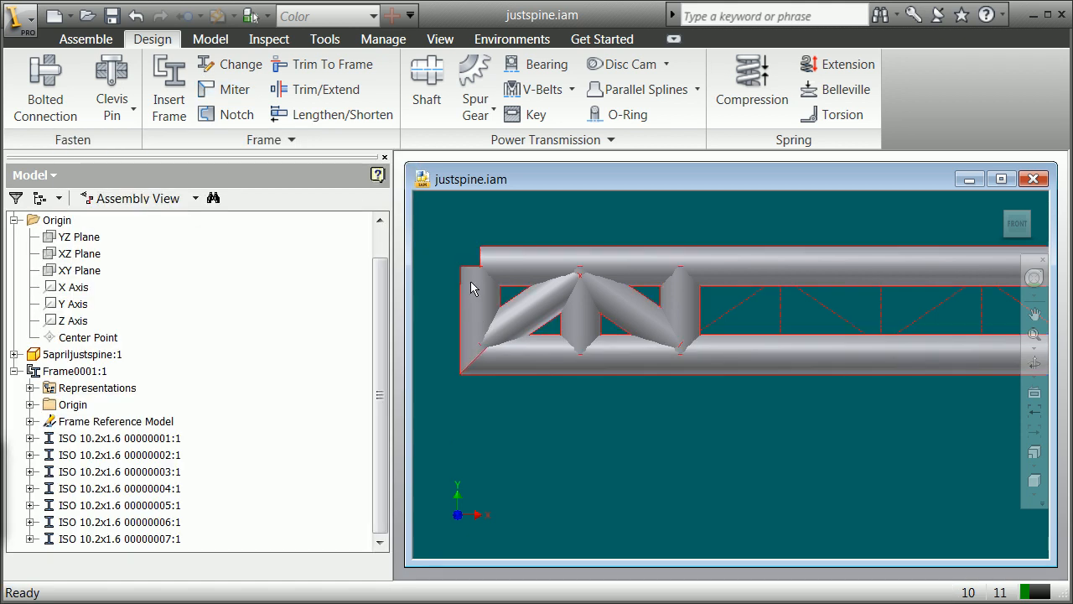
# - Miter the end vertical with the upper chord at the truss's upper-left corner and end the Miter command
pyautogui.click(80, 370)
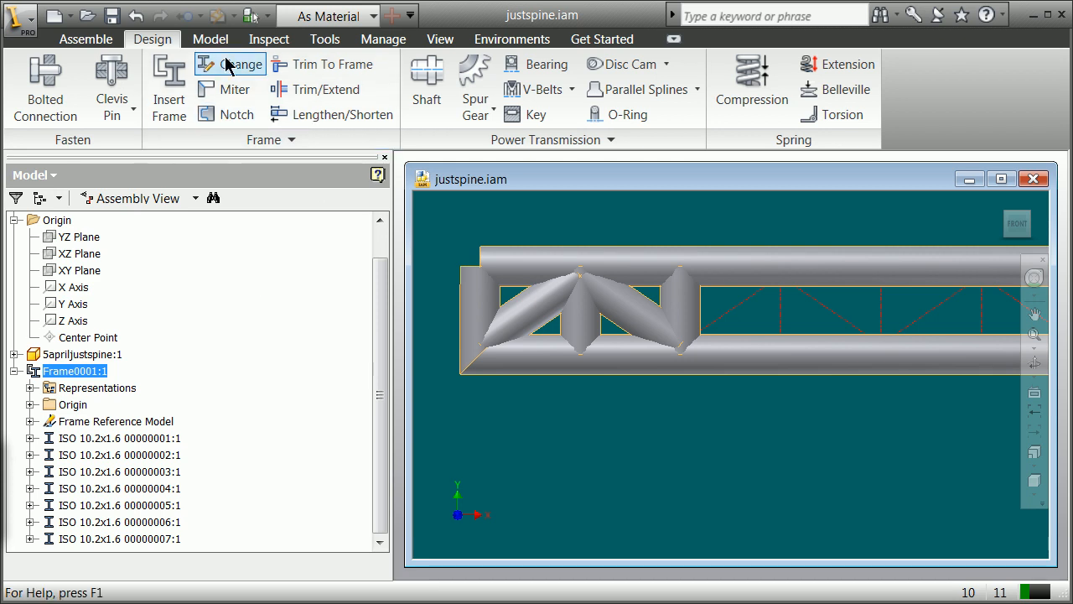
pyautogui.click(220, 89)
pyautogui.click(479, 290)
pyautogui.click(500, 271)
pyautogui.click(370, 397)
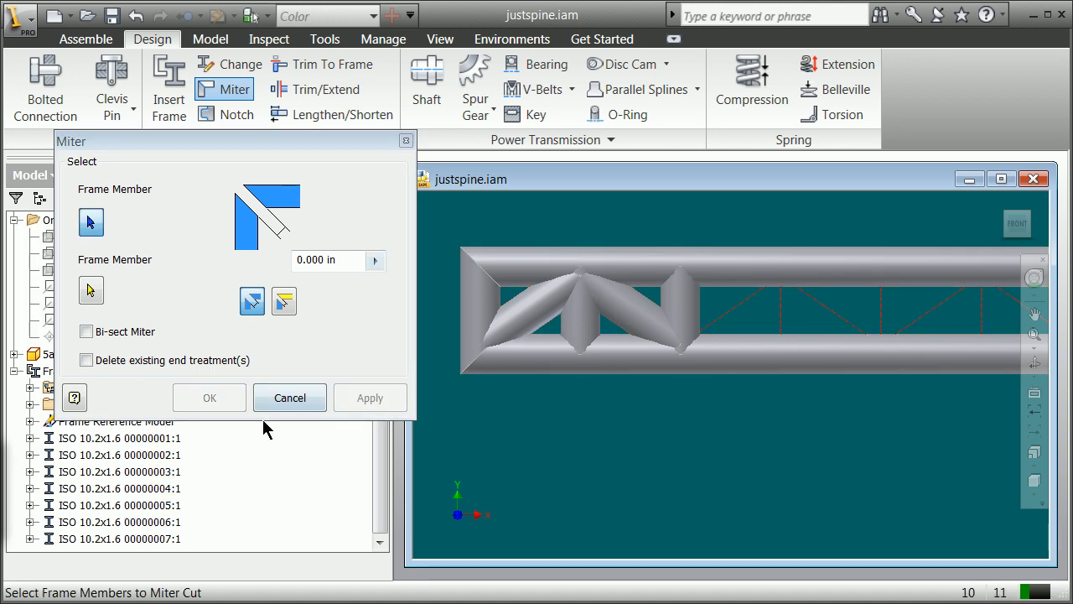
pyautogui.click(292, 399)
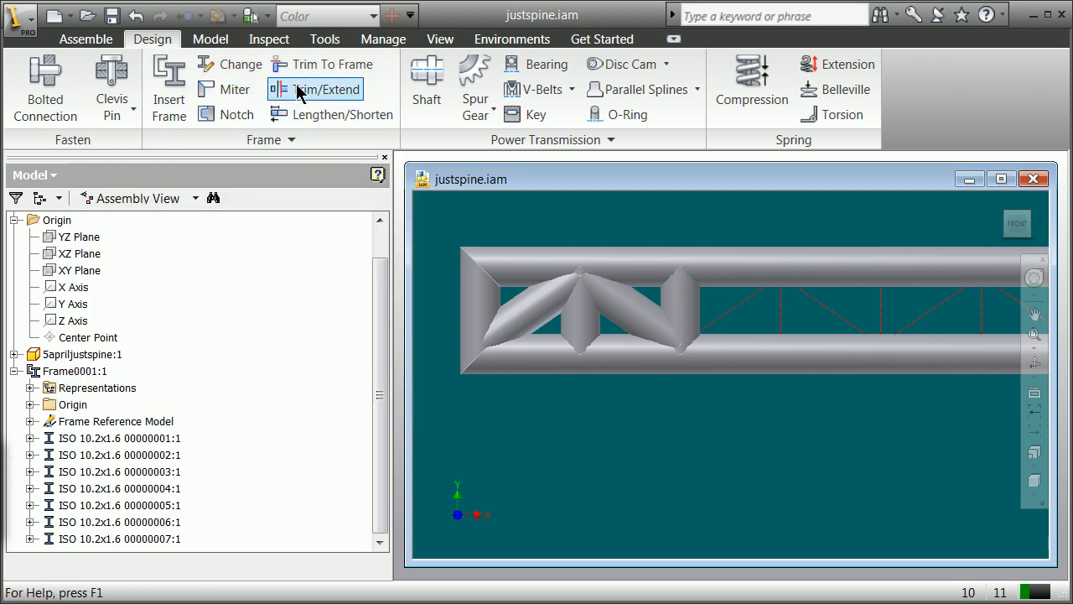
# - Try to trim the first diagonal and the lower chord against each other with Trim To Frame, using 0.000 in offsets
pyautogui.click(280, 64)
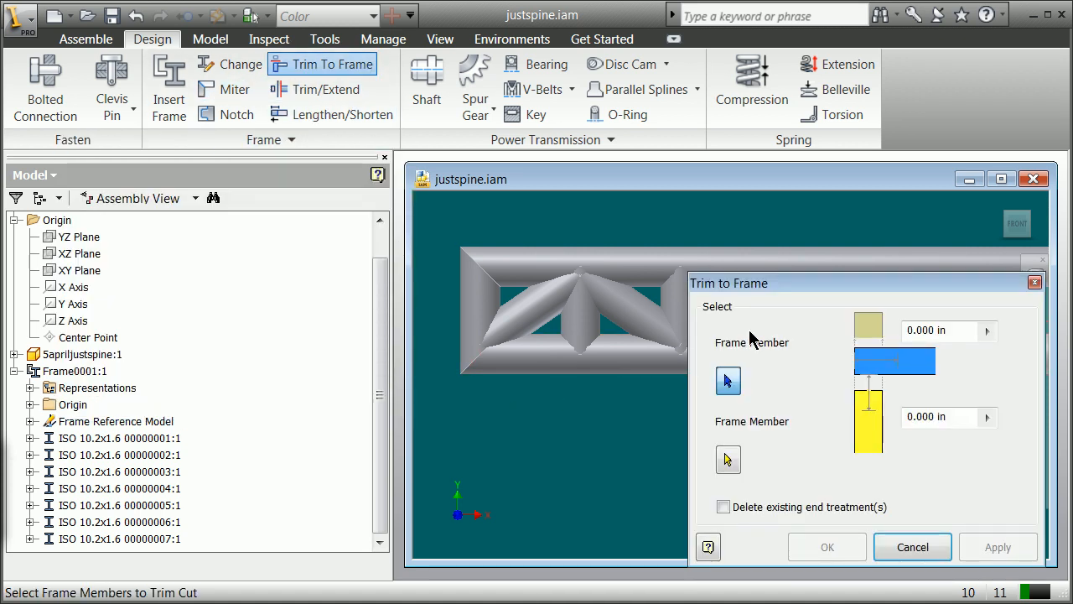
pyautogui.click(726, 382)
pyautogui.click(519, 334)
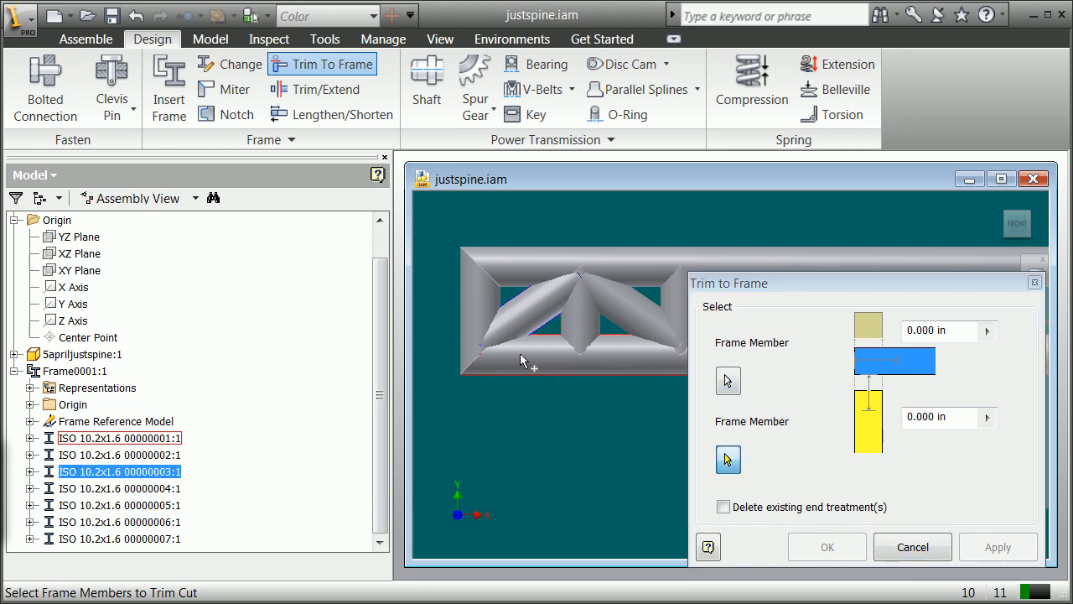
pyautogui.click(528, 362)
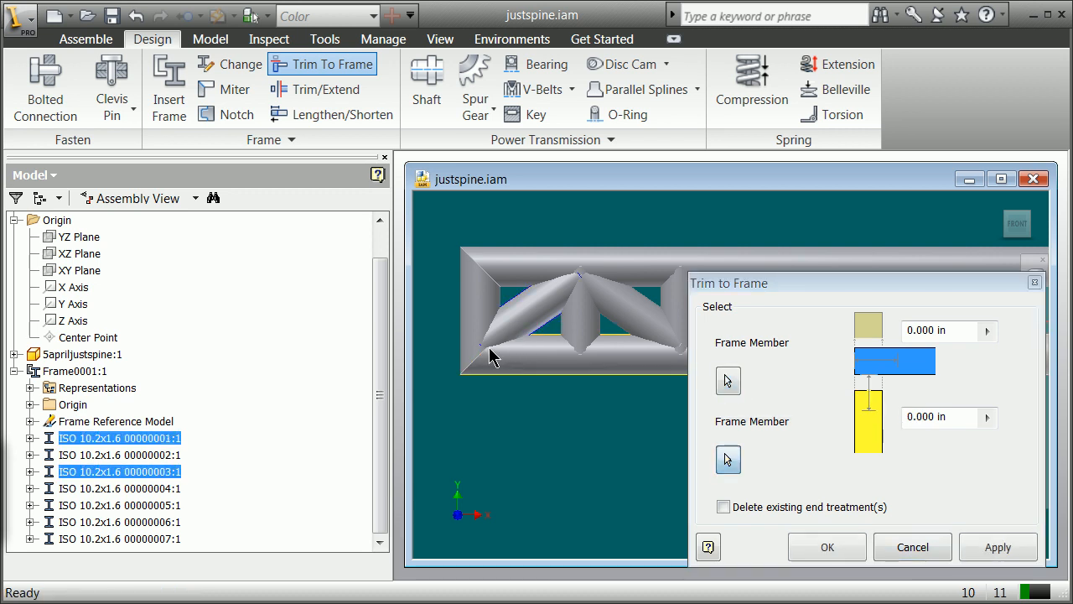
pyautogui.click(812, 546)
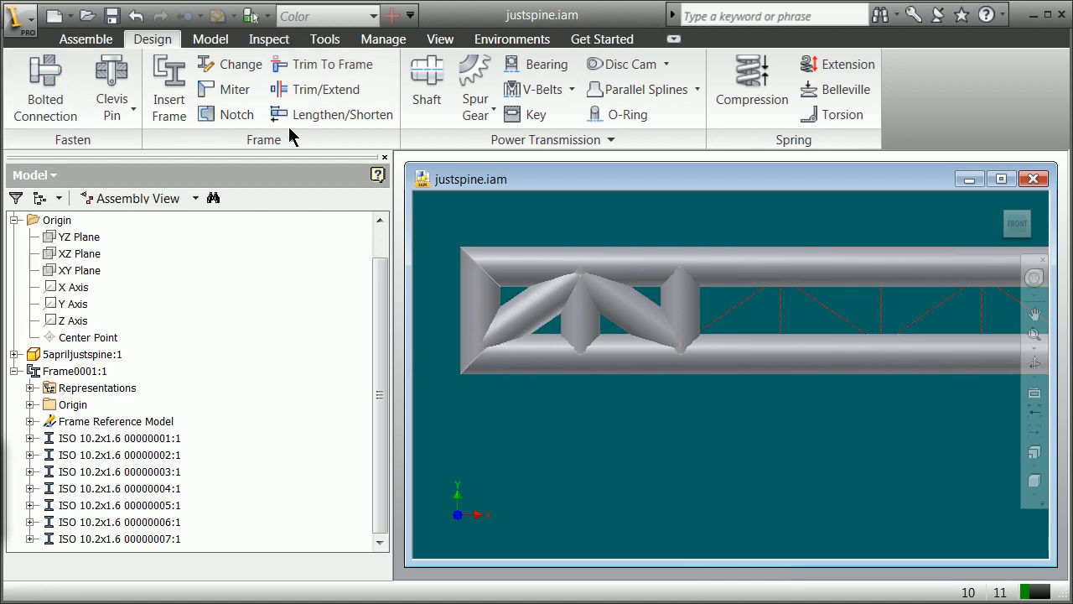
# - Examine the joints between the inserted tubes and the remaining truss lines along the whole span
pyautogui.scroll(-4, 653, 419)
pyautogui.scroll(3, 754, 365)
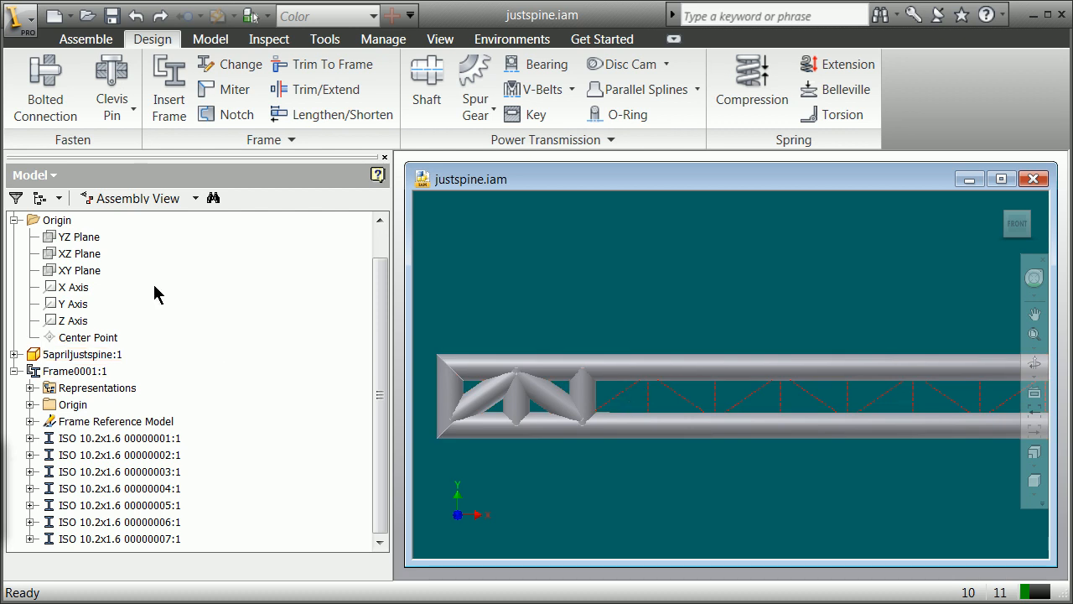
pyautogui.scroll(-2, 552, 375)
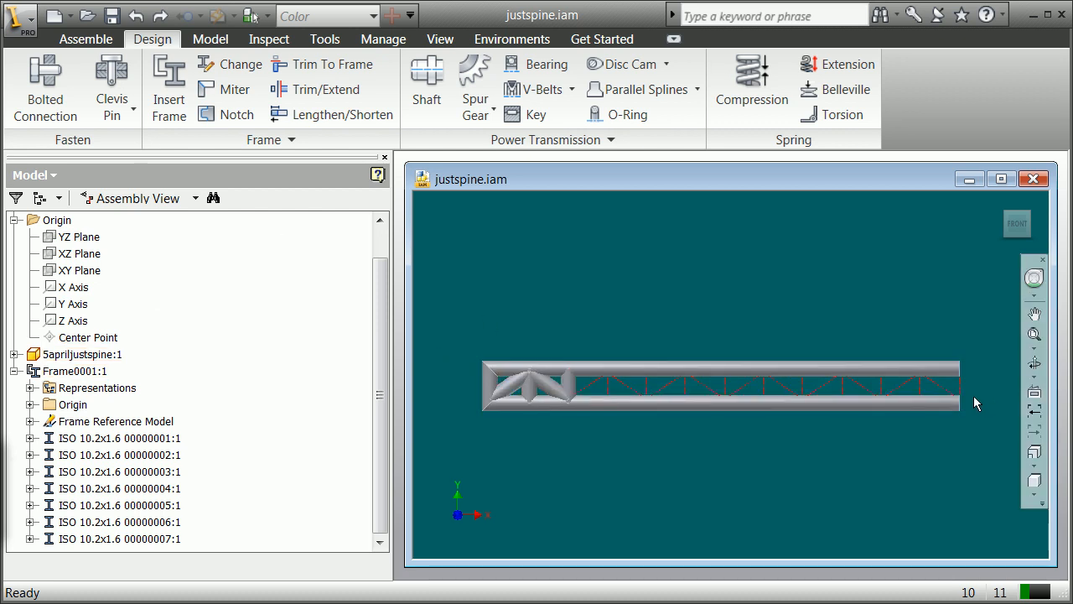
pyautogui.scroll(5, 505, 407)
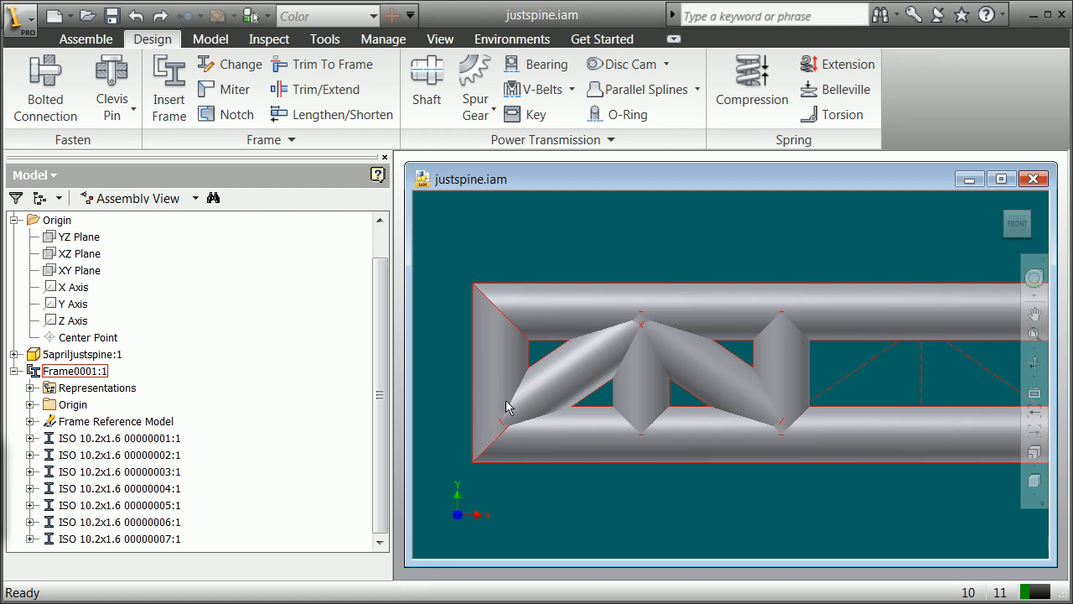
pyautogui.scroll(-3, 670, 364)
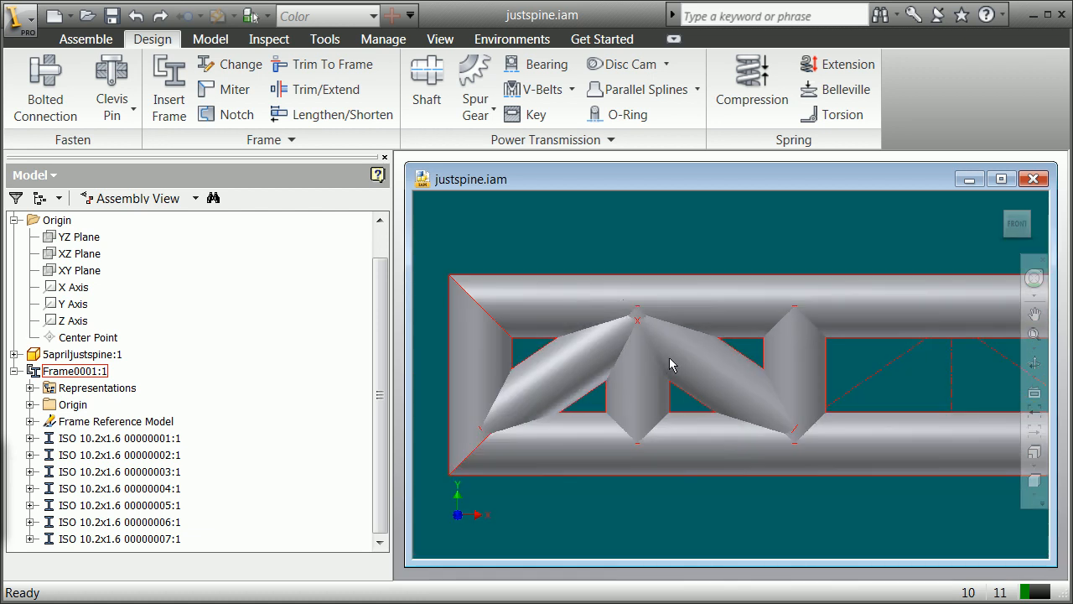
pyautogui.scroll(-4, 764, 379)
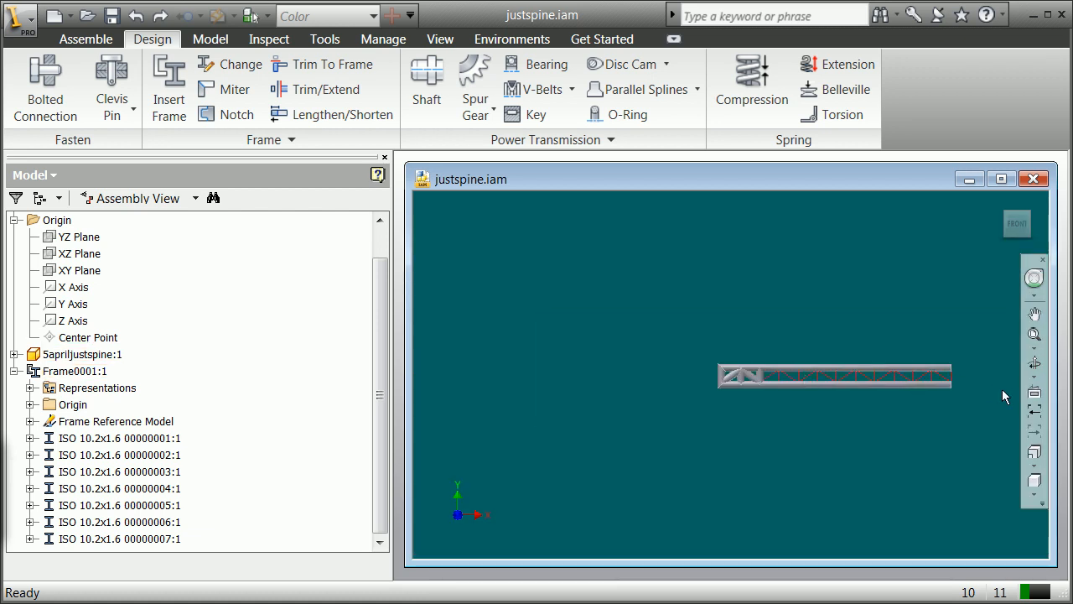
pyautogui.scroll(-1, 985, 384)
pyautogui.scroll(5, 969, 380)
pyautogui.scroll(-3, 497, 409)
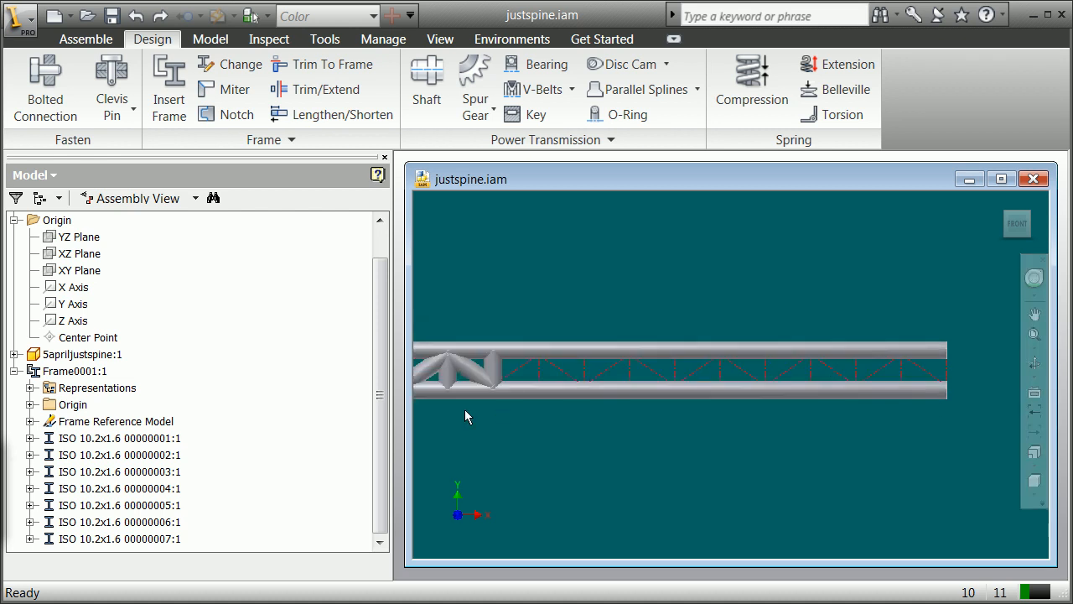
pyautogui.scroll(4, 461, 391)
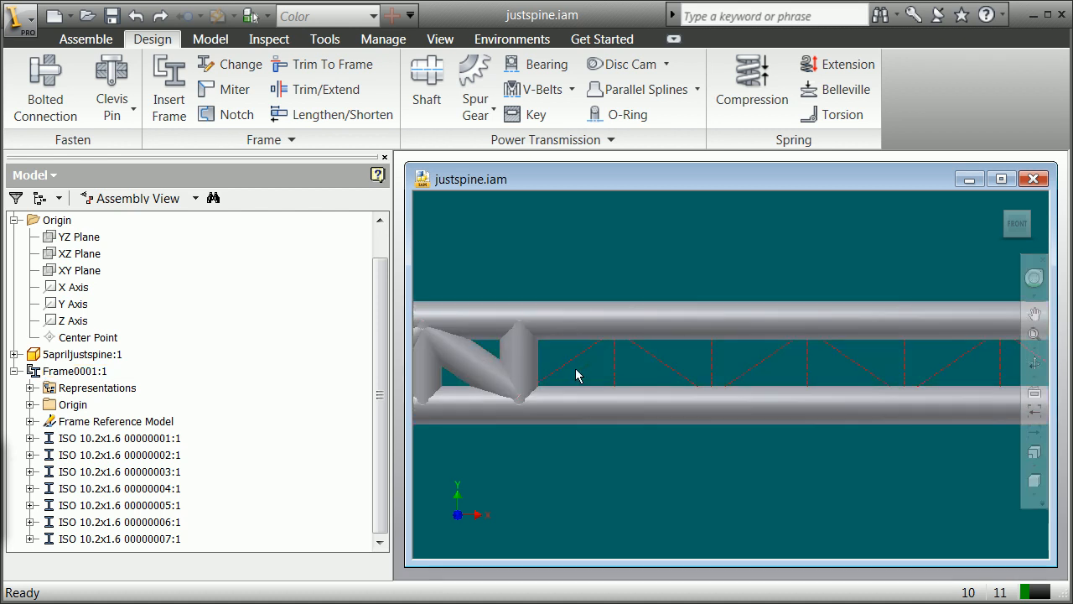
pyautogui.scroll(6, 549, 398)
pyautogui.scroll(-5, 558, 419)
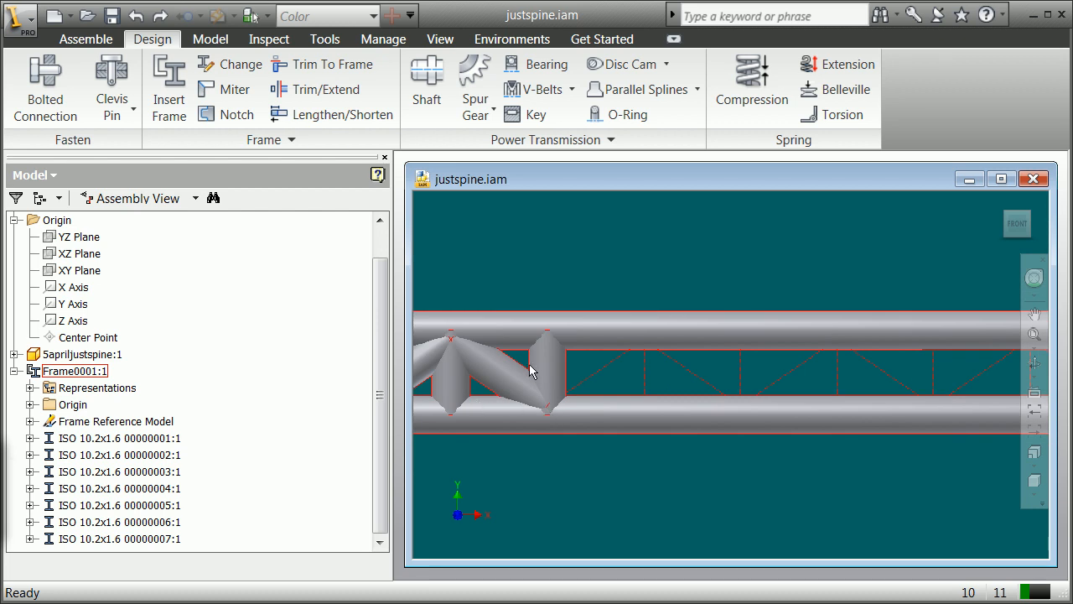
pyautogui.scroll(-3, 585, 397)
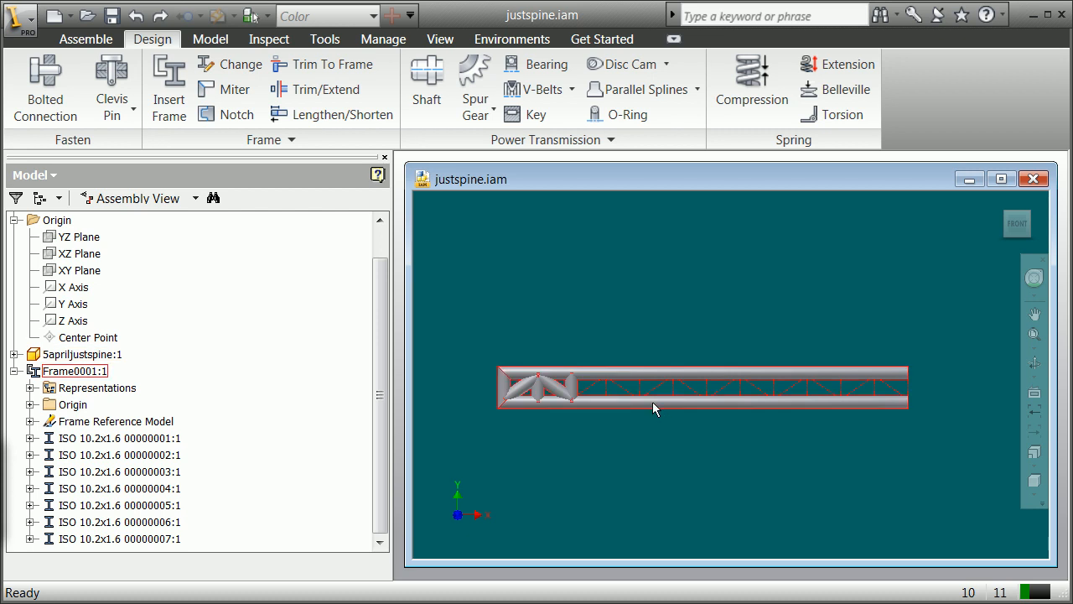
# - Set up a new frame member insertion with the ISO 1035/2 - 1980 hot-rolled square bar family in size 8x 8
pyautogui.scroll(2, 600, 391)
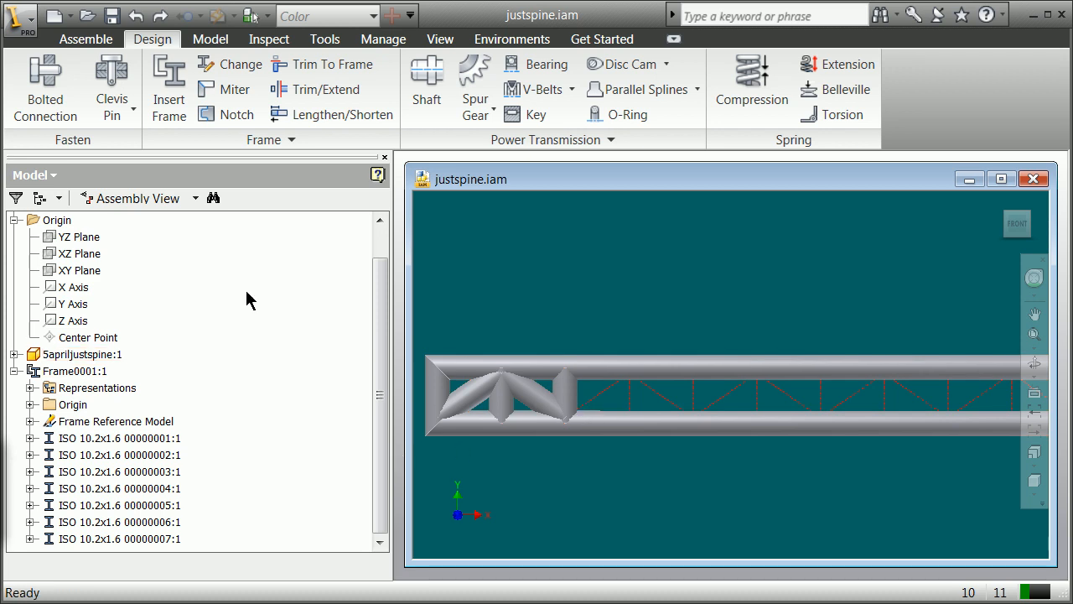
pyautogui.click(171, 108)
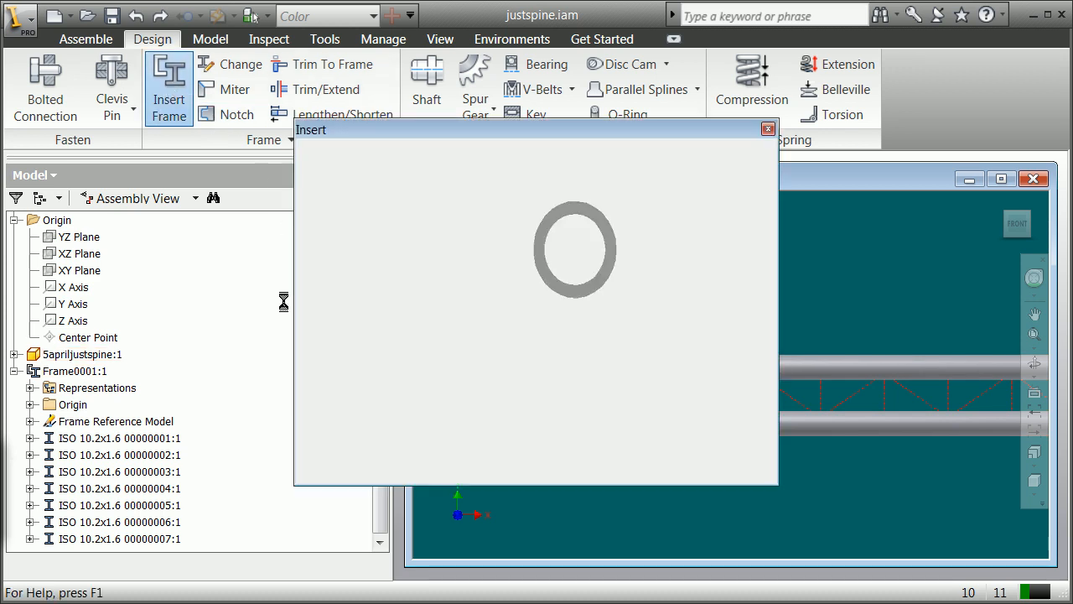
pyautogui.click(448, 308)
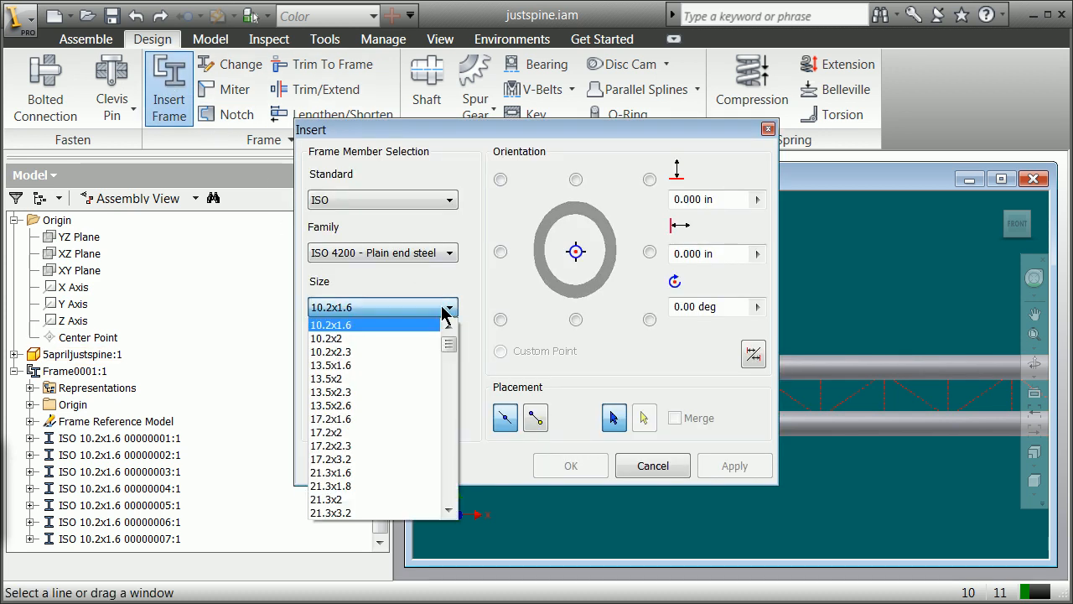
pyautogui.click(434, 255)
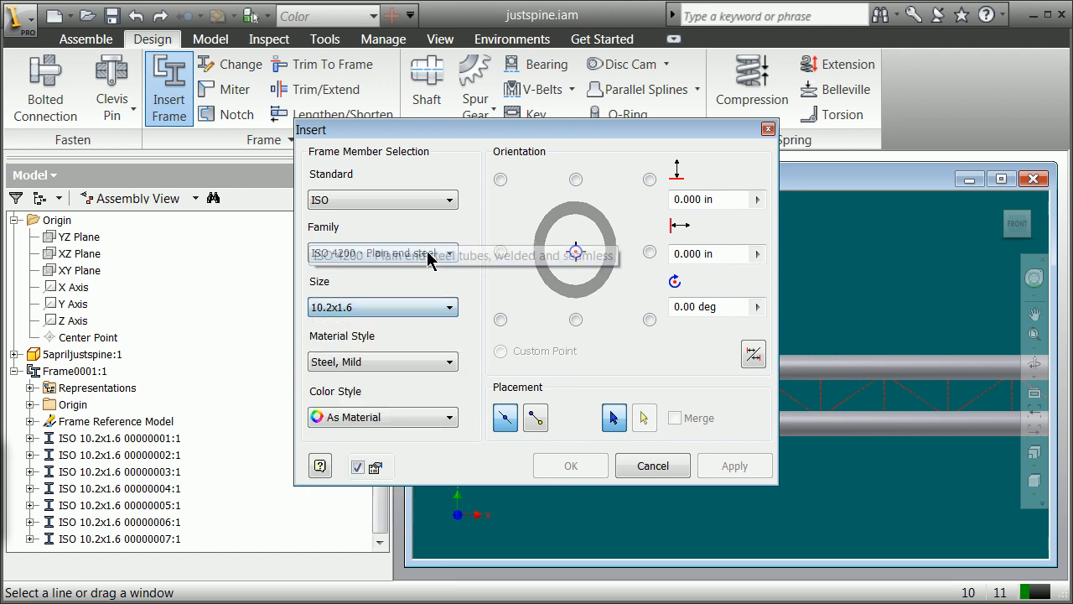
pyautogui.click(429, 256)
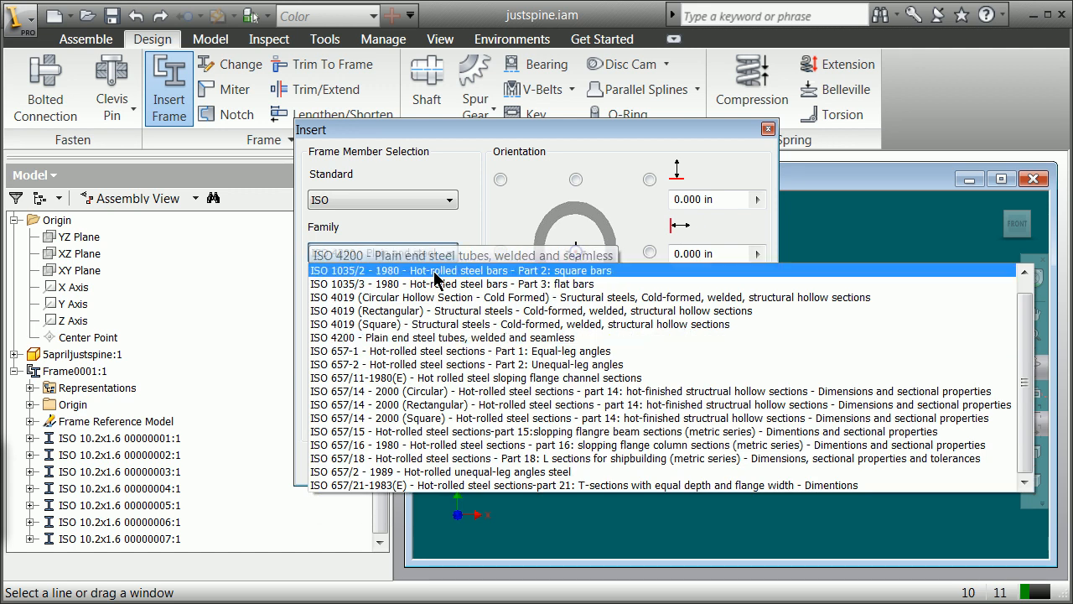
pyautogui.click(437, 271)
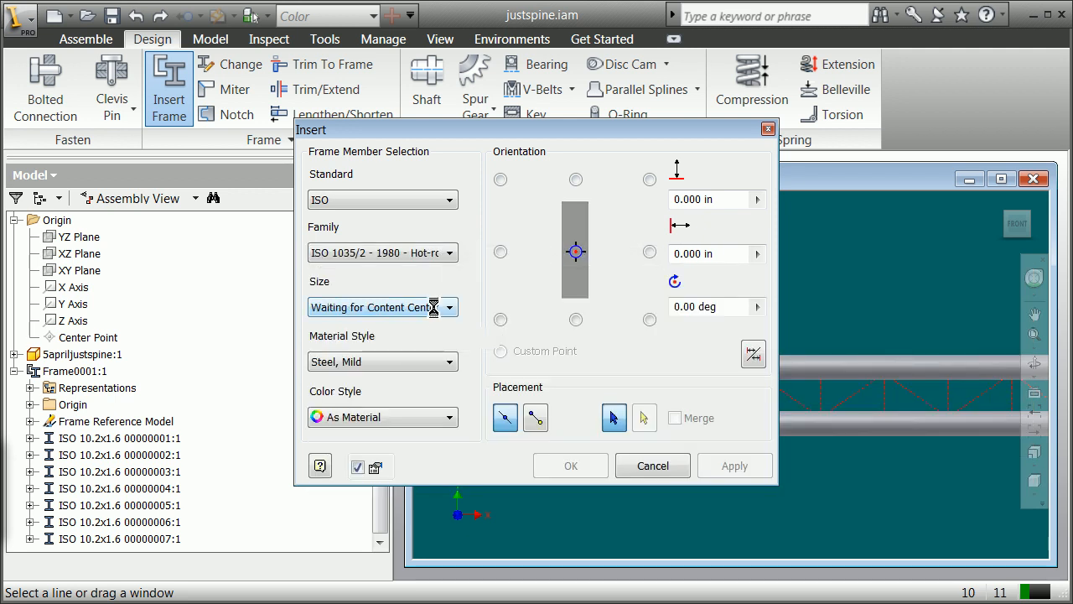
pyautogui.click(429, 308)
pyautogui.click(428, 359)
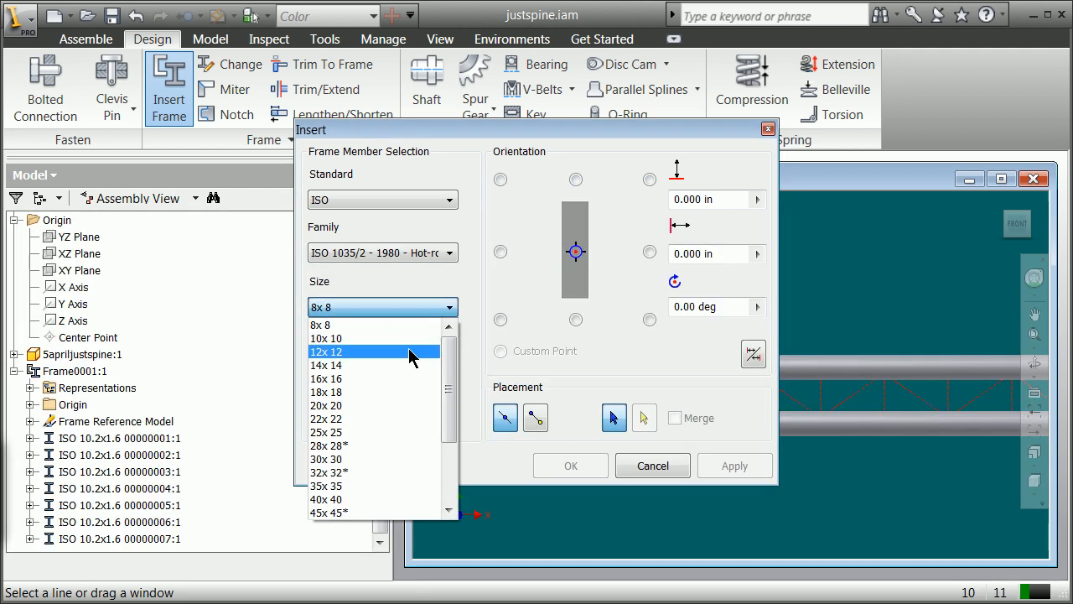
pyautogui.click(331, 325)
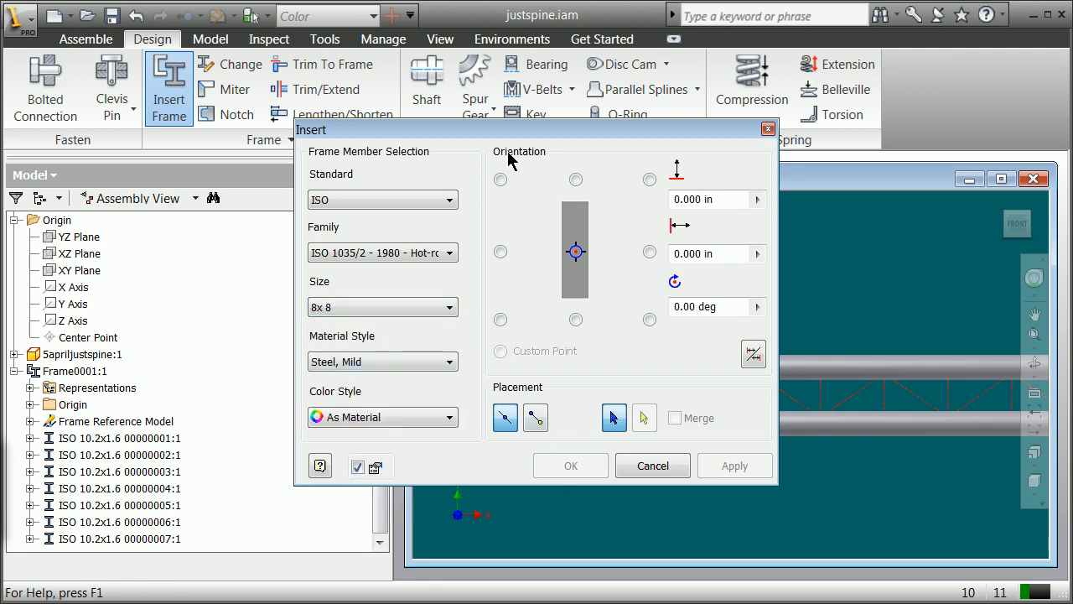
# - Select the diagonal and vertical web lines beyond the existing tubes for the square bars, continuing to open the non-educational file
pyautogui.moveTo(506, 129); pyautogui.dragTo(203, 140)
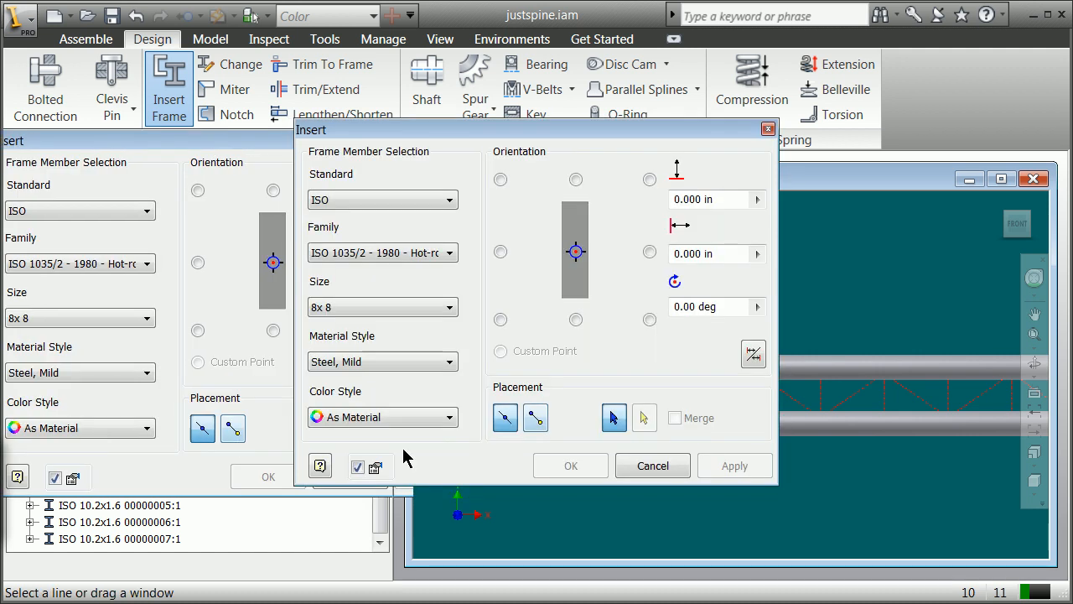
pyautogui.moveTo(532, 129); pyautogui.dragTo(139, 207)
pyautogui.click(599, 401)
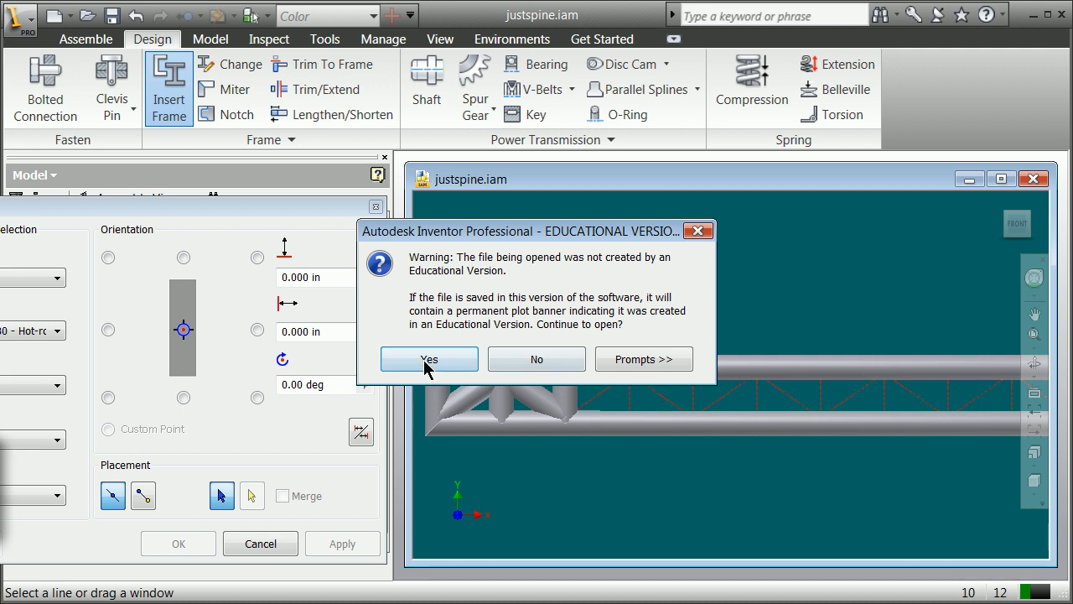
pyautogui.click(463, 363)
pyautogui.click(661, 401)
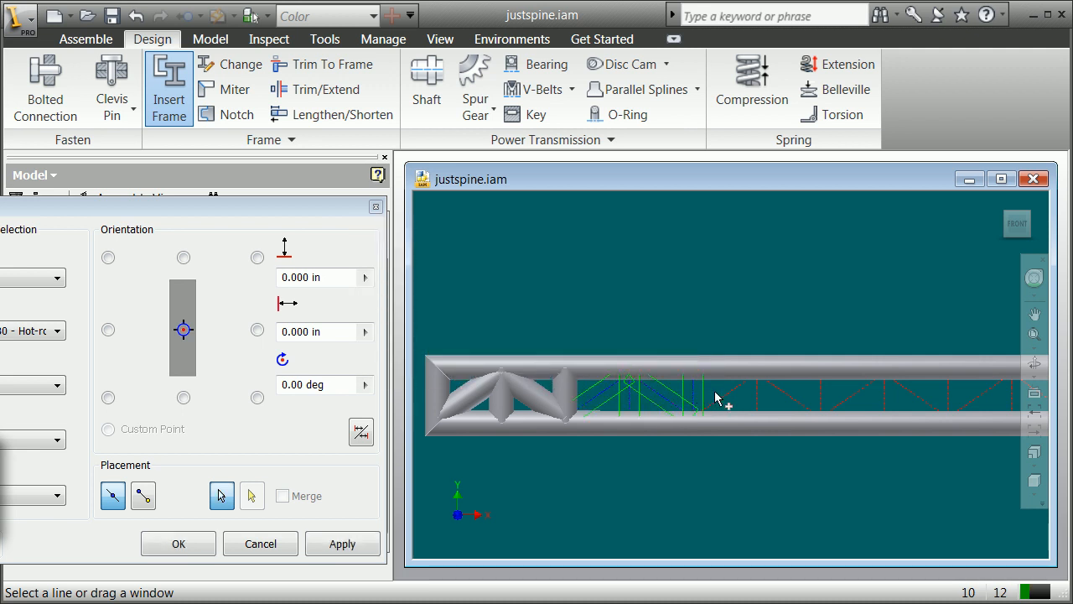
pyautogui.click(789, 404)
pyautogui.click(756, 409)
pyautogui.click(859, 399)
pyautogui.click(884, 403)
pyautogui.click(922, 406)
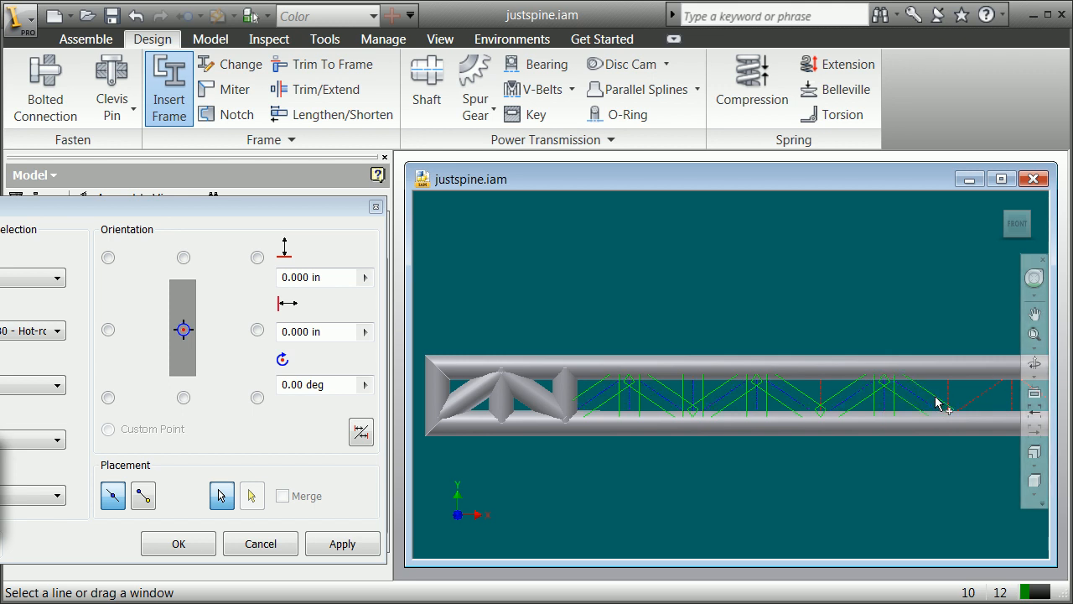
pyautogui.click(947, 394)
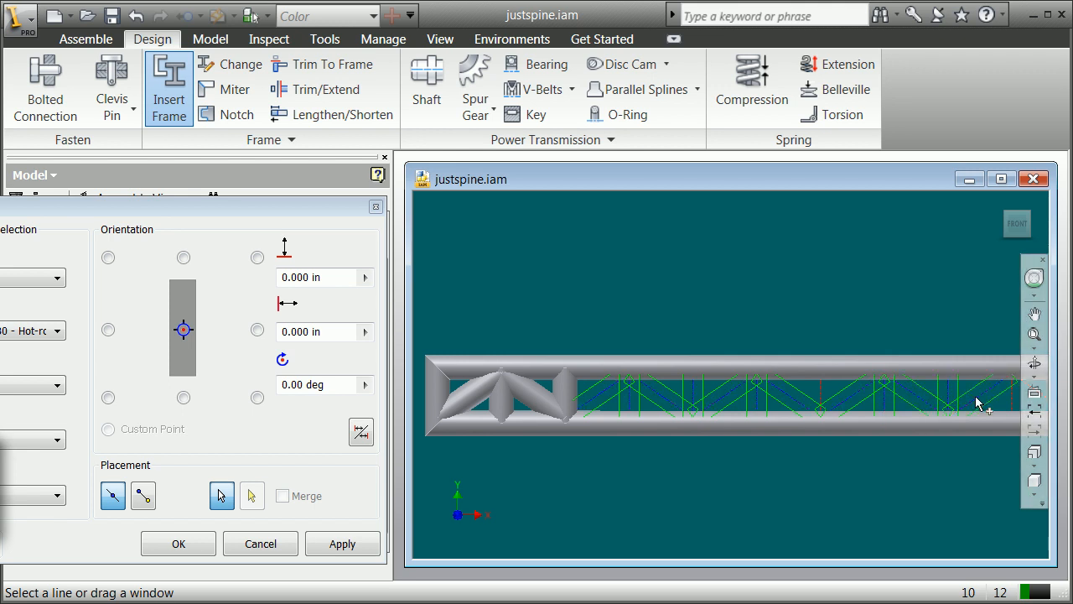
# - Add the remaining web lines up to the truss's right end, insert the 8x 8 bars with their proposed names, and end the insertion
pyautogui.scroll(-5, 970, 412)
pyautogui.scroll(5, 1006, 411)
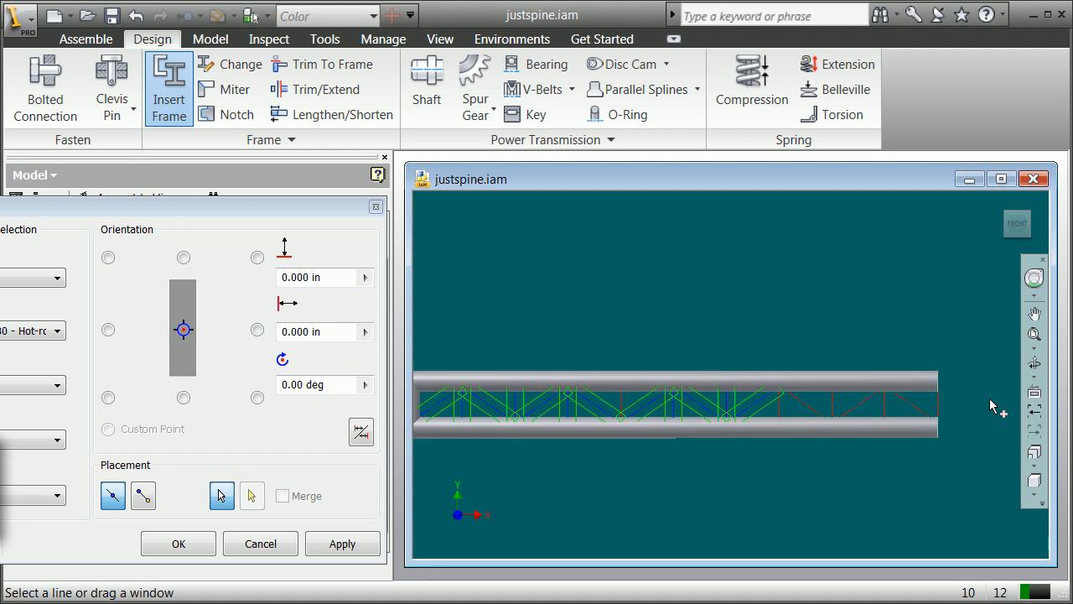
pyautogui.click(779, 411)
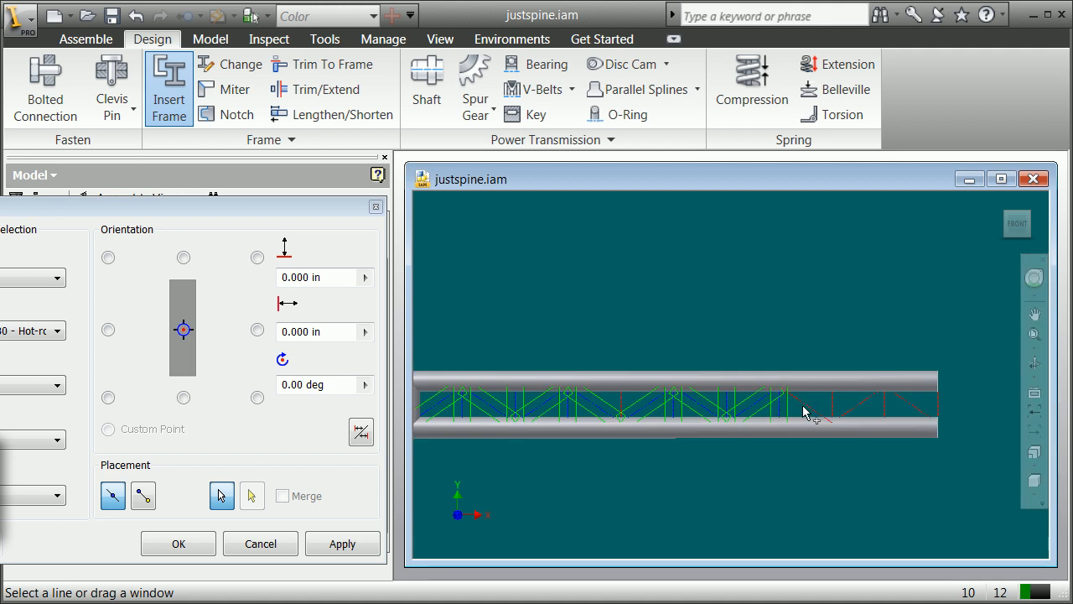
pyautogui.click(859, 407)
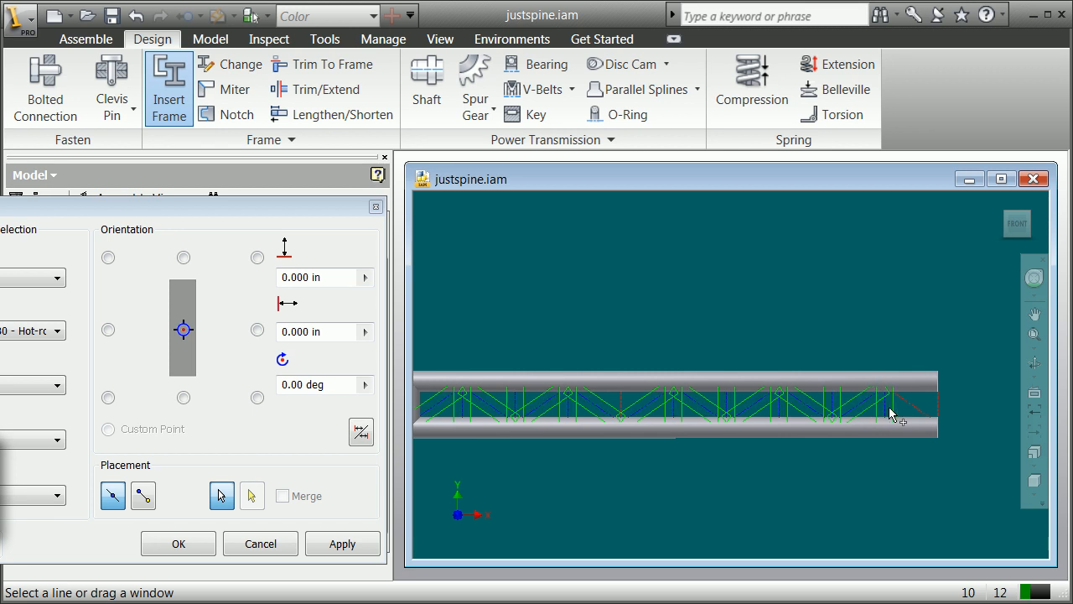
pyautogui.click(940, 411)
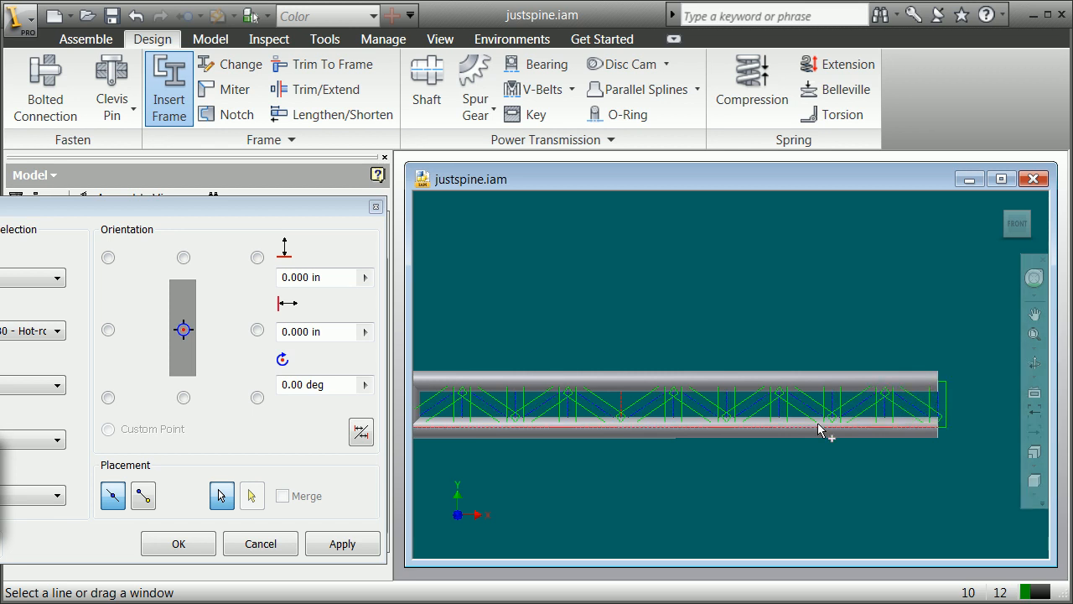
pyautogui.click(343, 547)
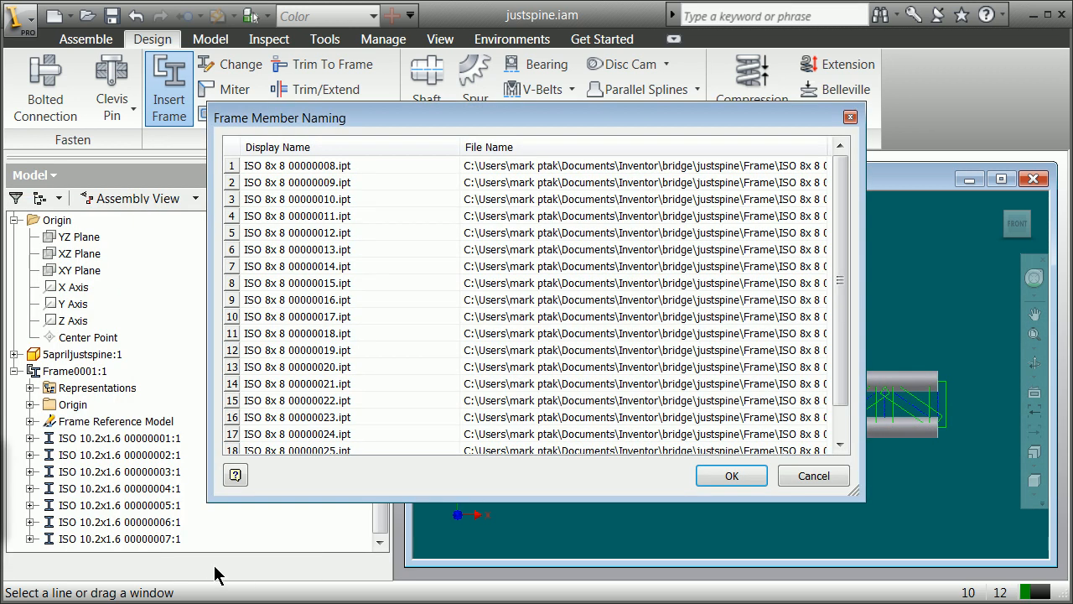
pyautogui.click(734, 475)
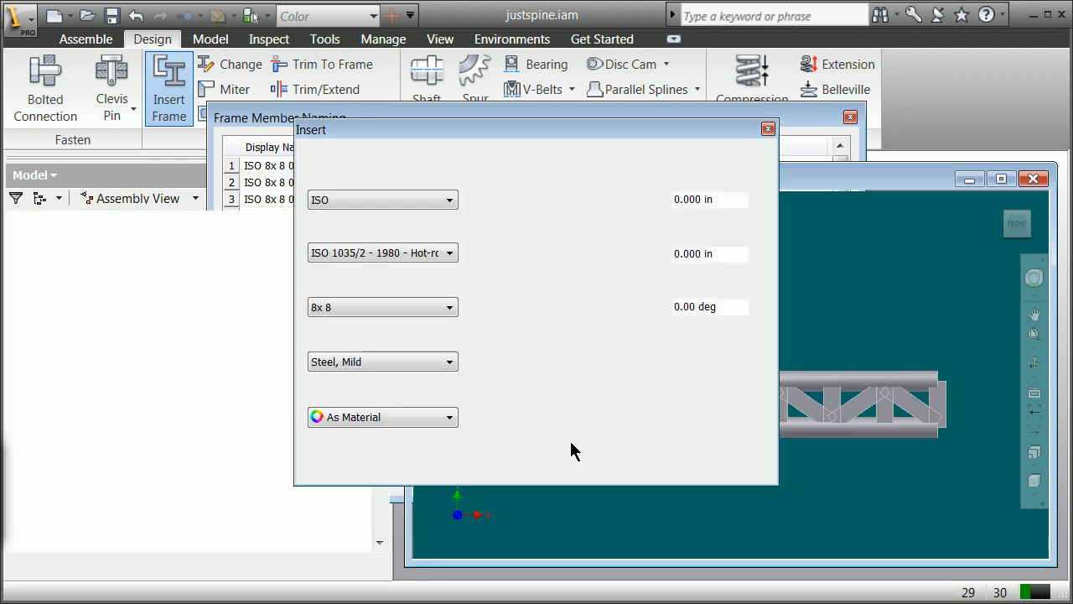
pyautogui.click(652, 465)
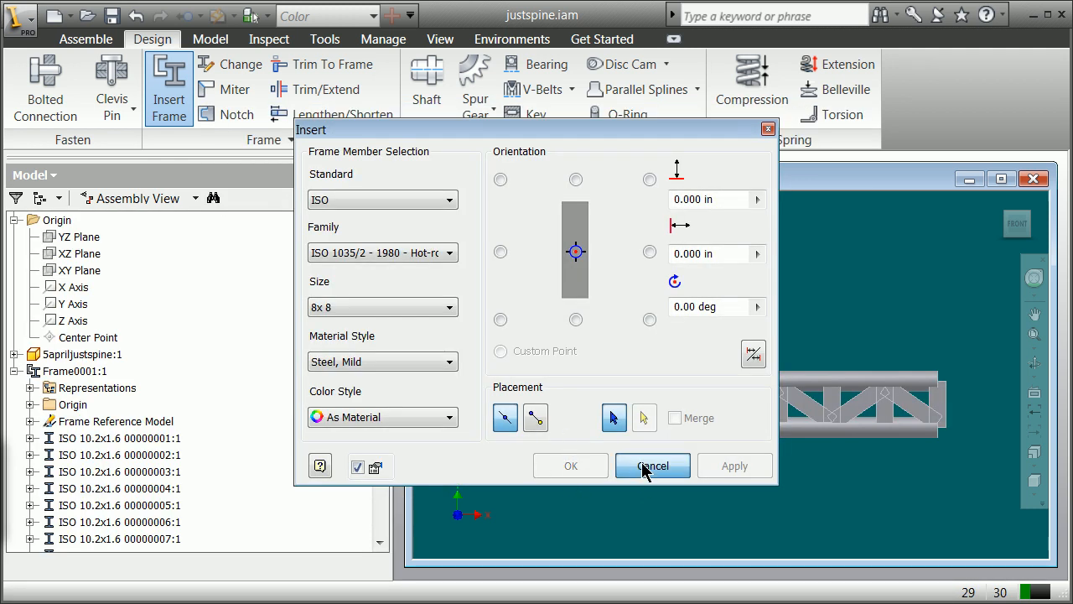
# - Notch the first square-bar diagonal beside the round tubes against the lower chord
pyautogui.scroll(-5, 545, 415)
pyautogui.scroll(5, 532, 417)
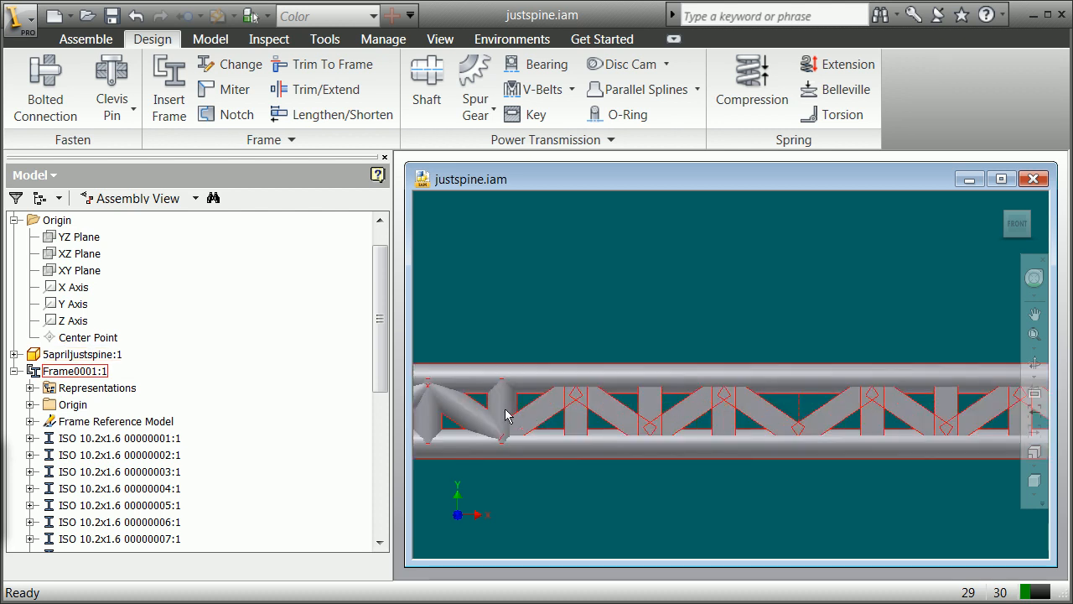
pyautogui.scroll(3, 514, 412)
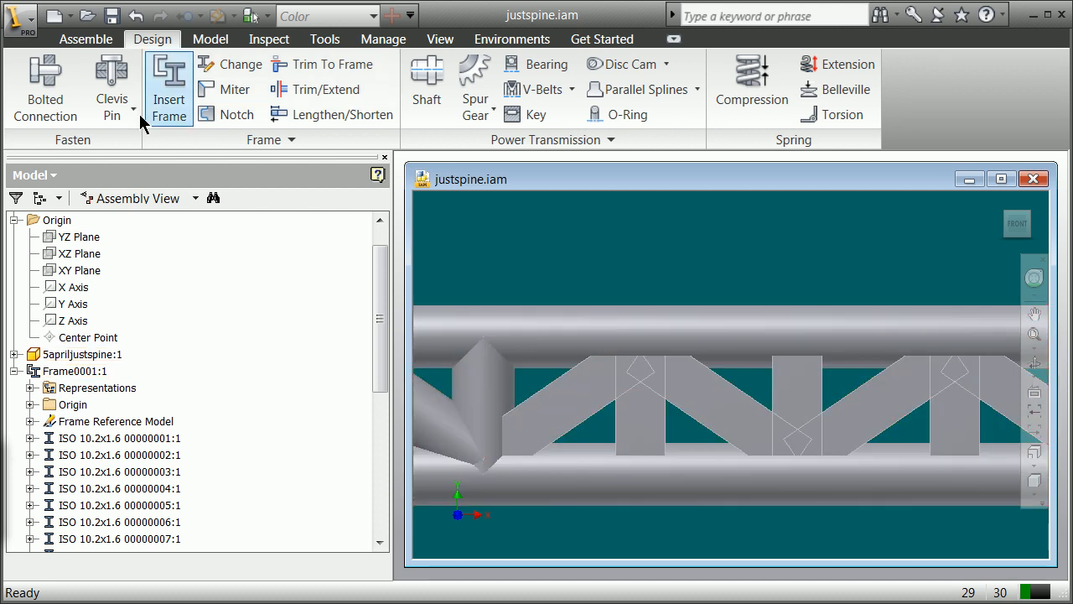
pyautogui.click(213, 89)
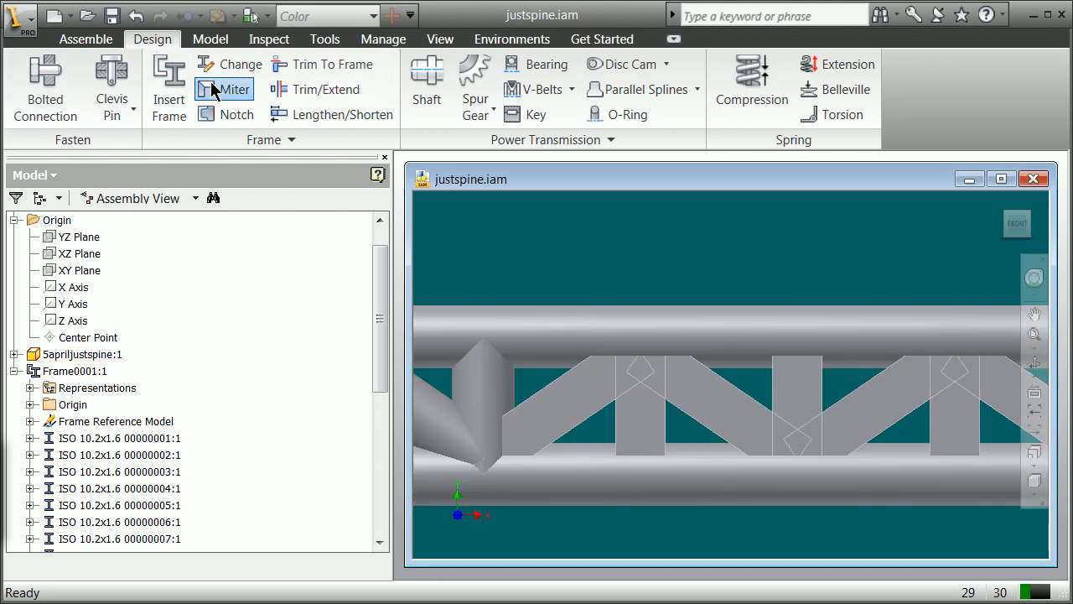
pyautogui.click(233, 117)
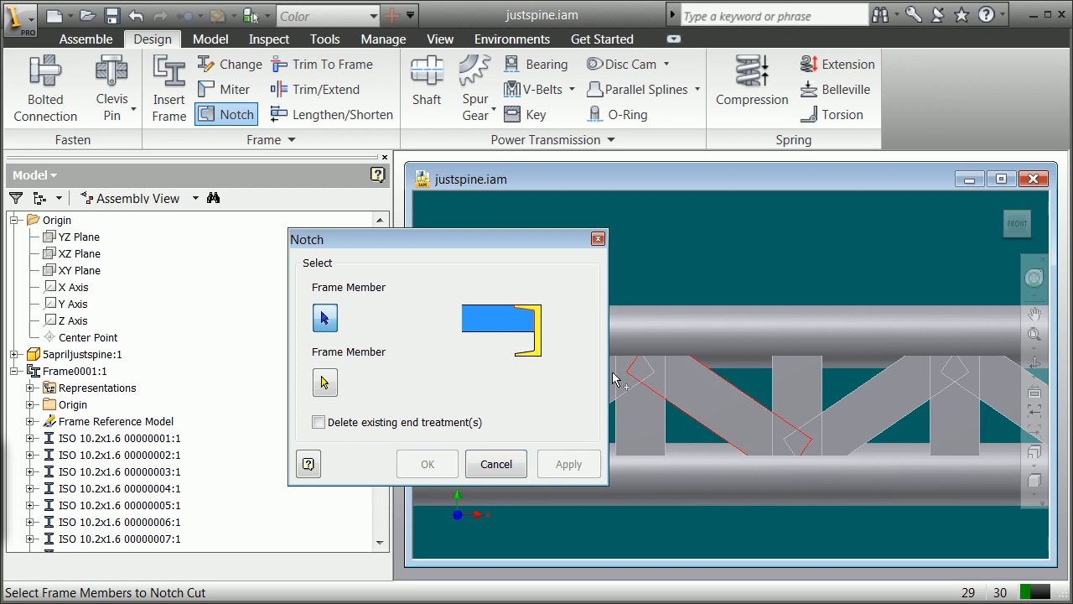
pyautogui.moveTo(465, 240); pyautogui.dragTo(237, 179)
pyautogui.click(547, 423)
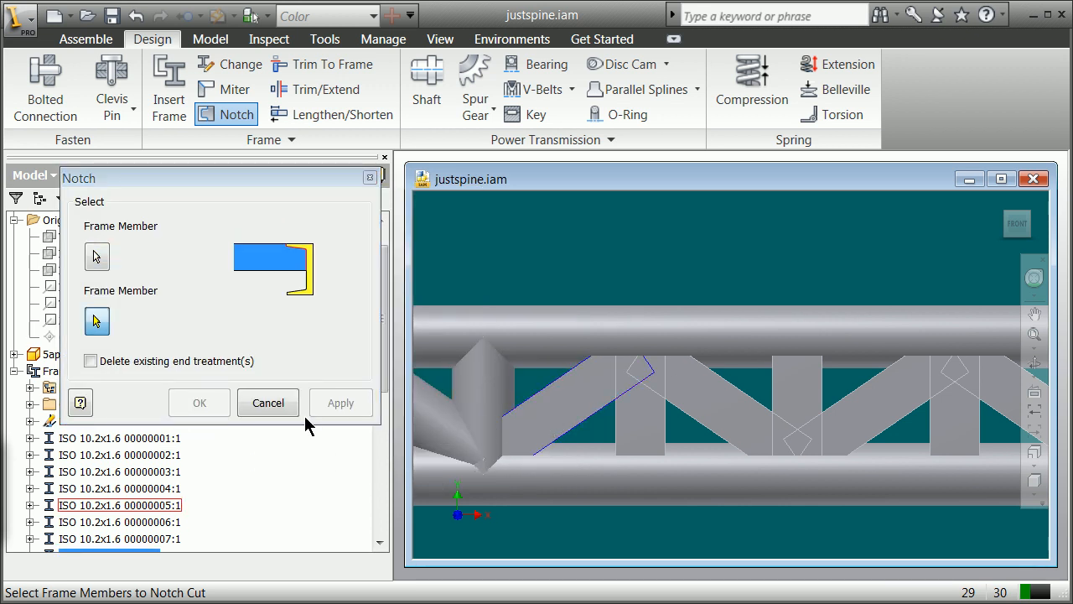
pyautogui.click(556, 489)
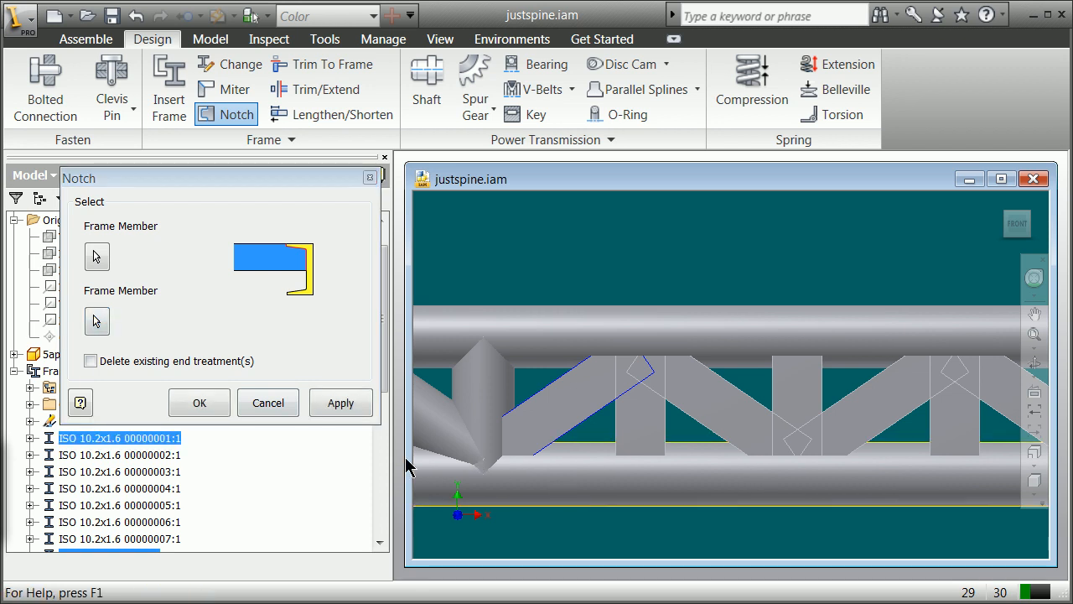
pyautogui.click(206, 403)
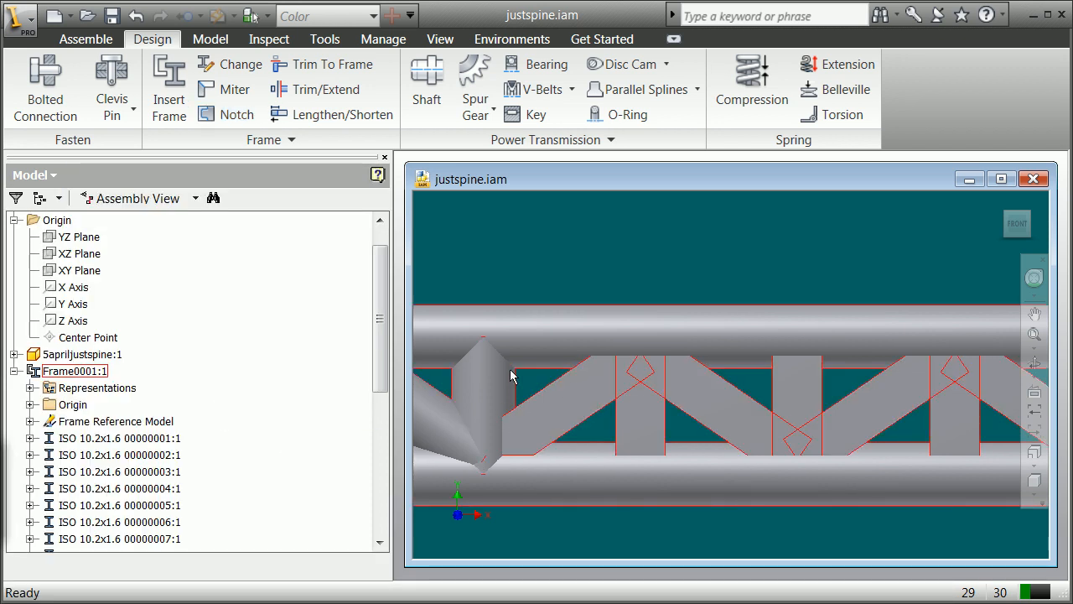
# - Notch the same square-bar diagonal against the adjacent round vertical tube
pyautogui.click(225, 115)
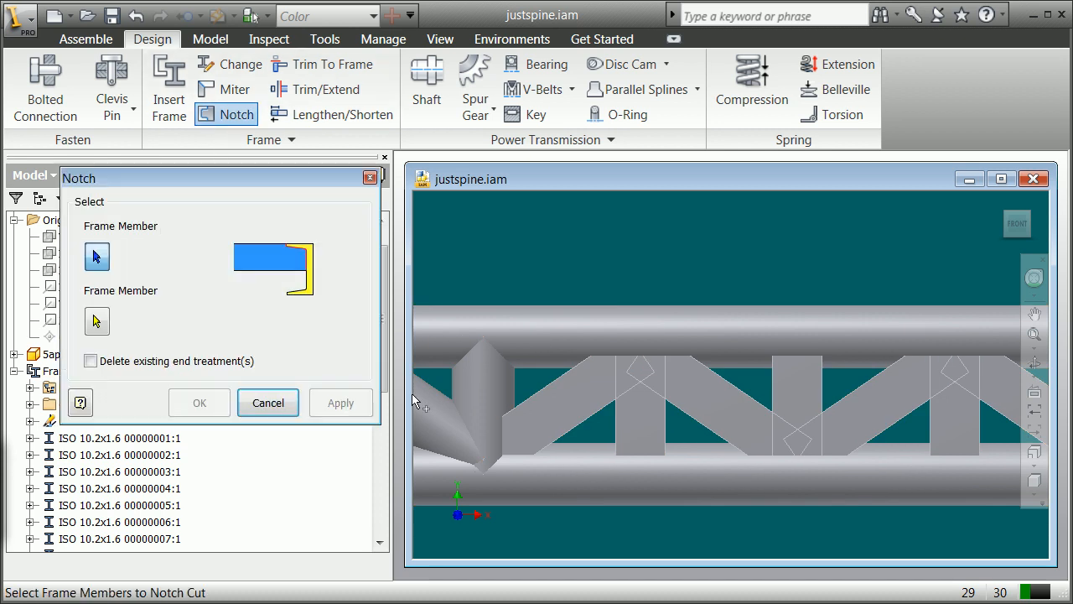
pyautogui.click(549, 437)
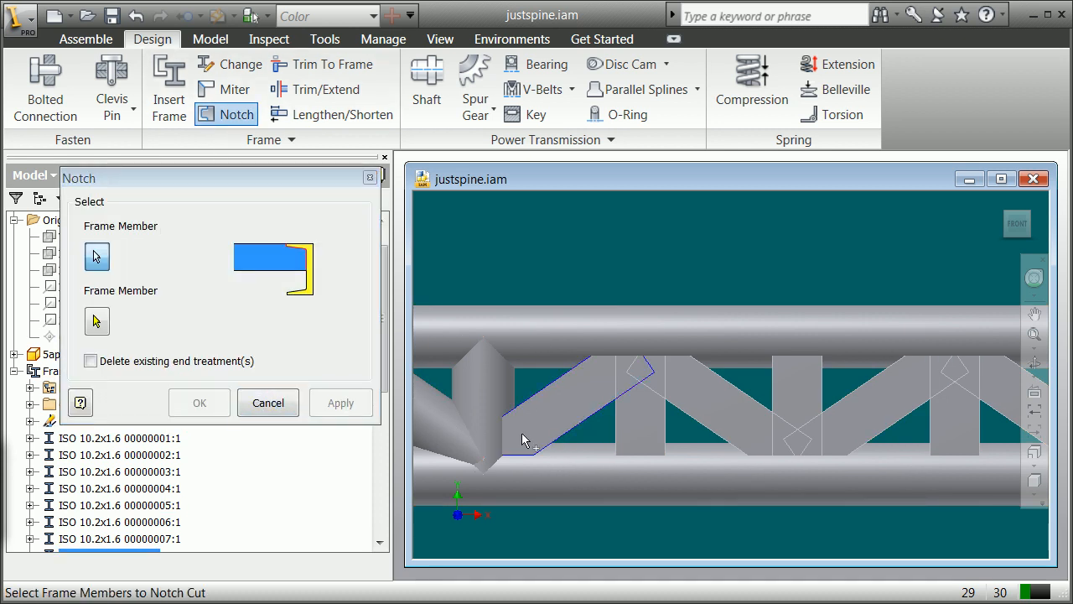
pyautogui.click(485, 404)
pyautogui.click(201, 409)
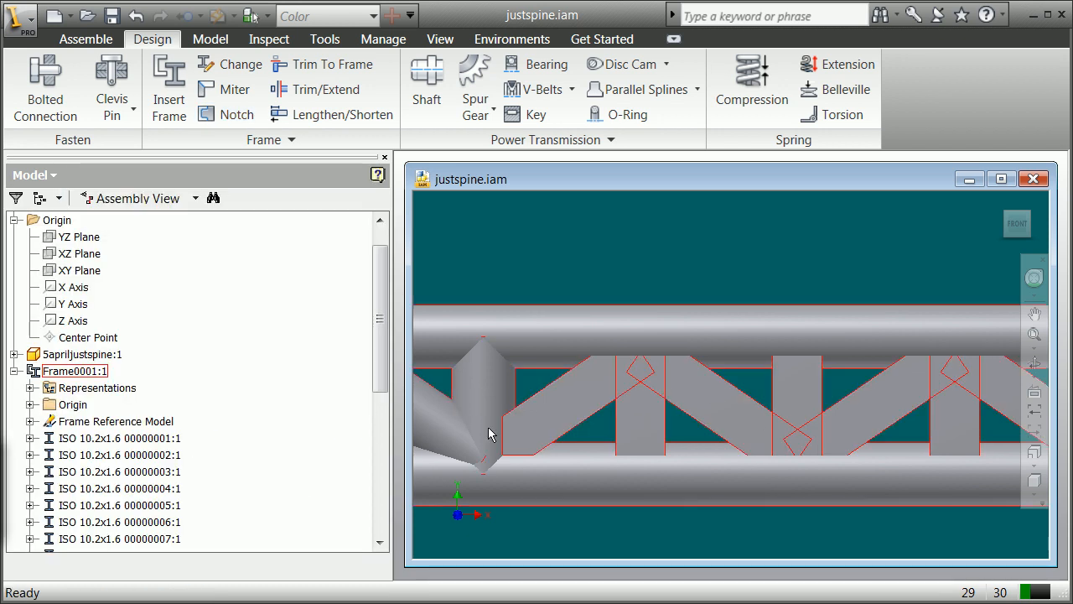
pyautogui.scroll(-6, 515, 440)
pyautogui.scroll(6, 514, 440)
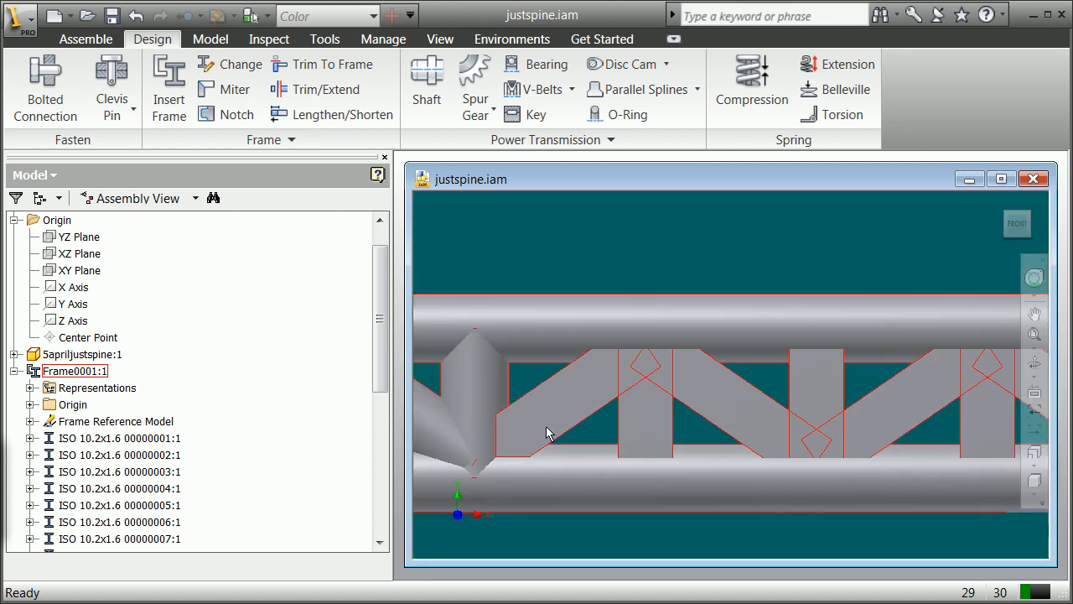
# - Notch the same square-bar diagonal against the upper chord
pyautogui.click(227, 115)
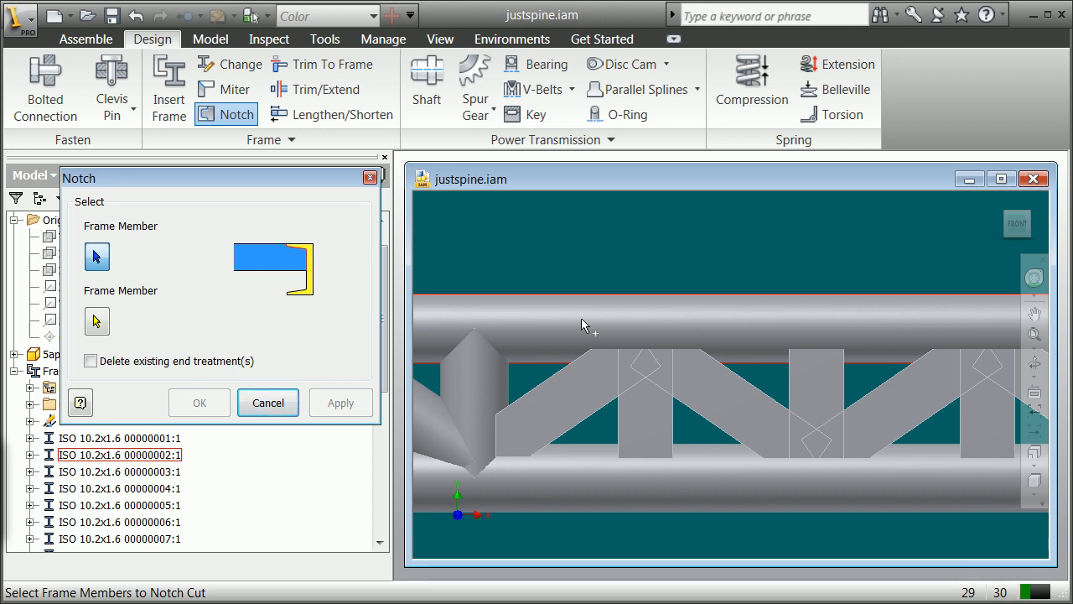
pyautogui.click(613, 386)
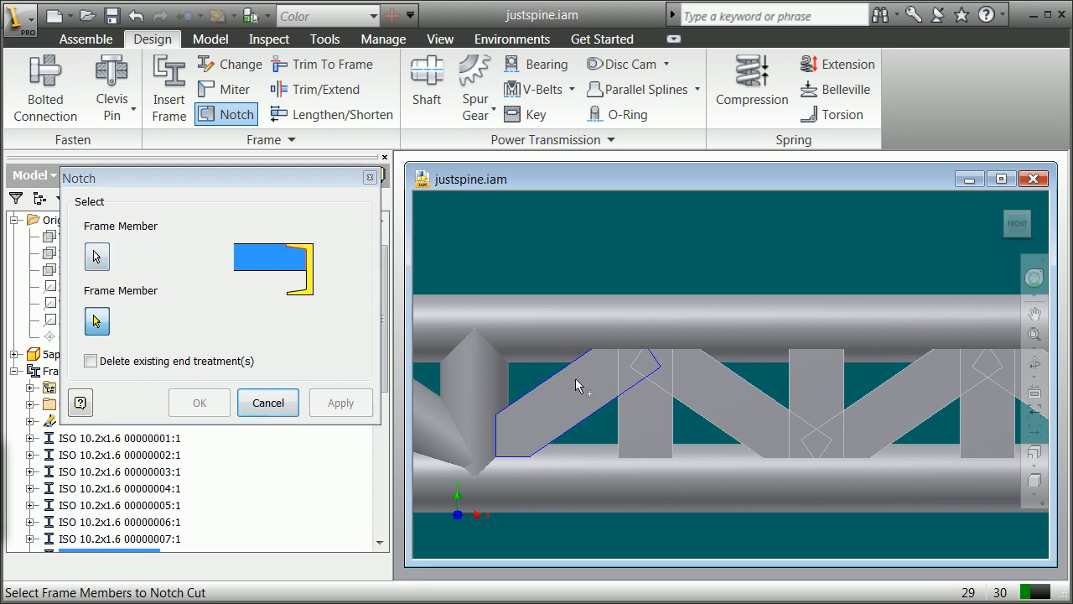
pyautogui.click(513, 314)
pyautogui.click(209, 407)
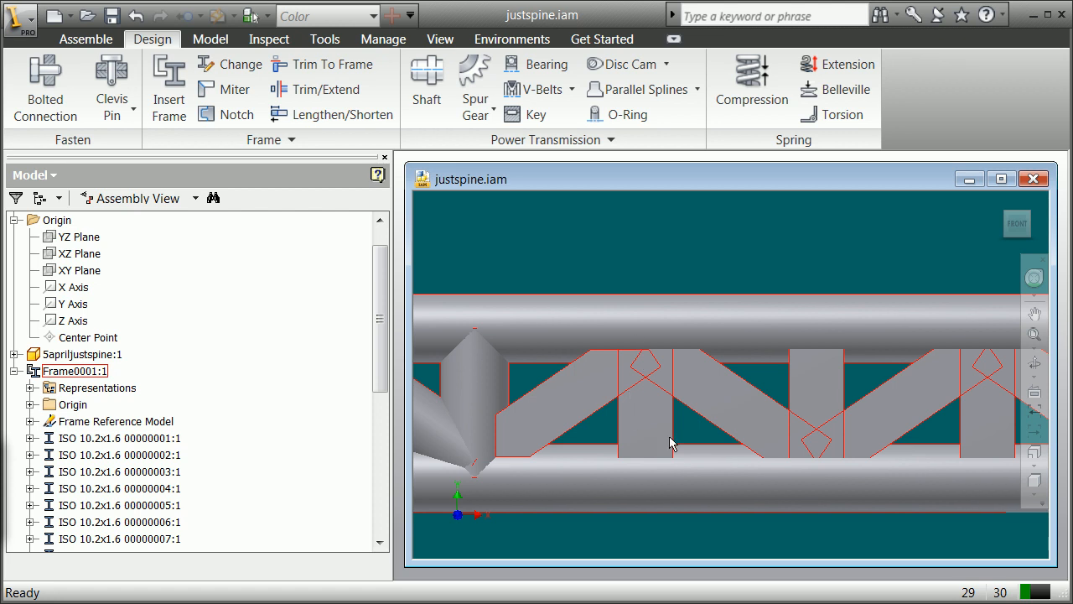
# - Notch the first square-bar diagonal against the first square vertical, at the upper chord
pyautogui.click(227, 116)
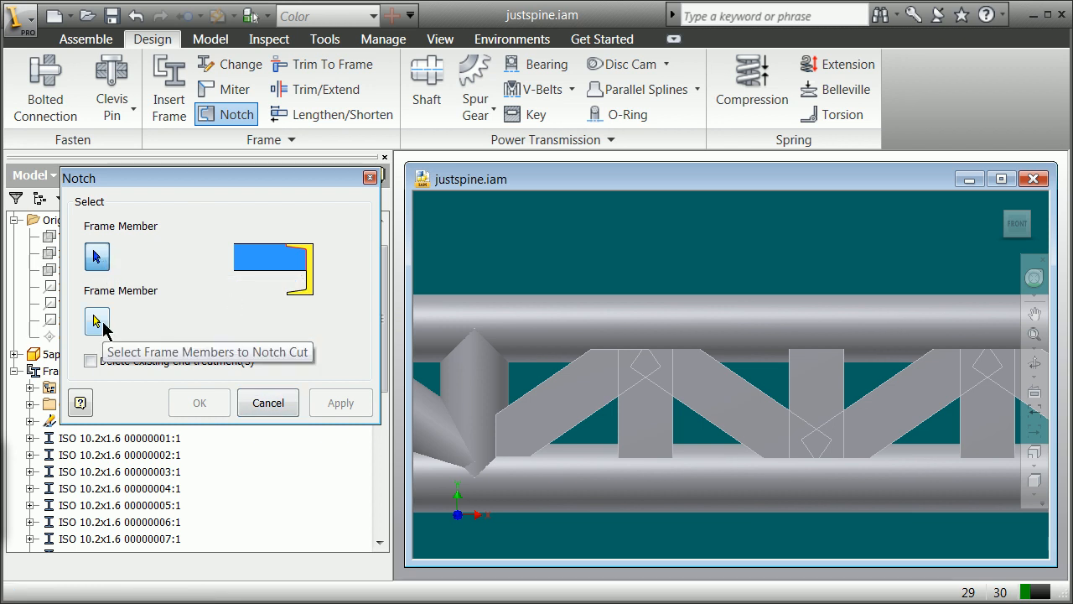
pyautogui.click(659, 433)
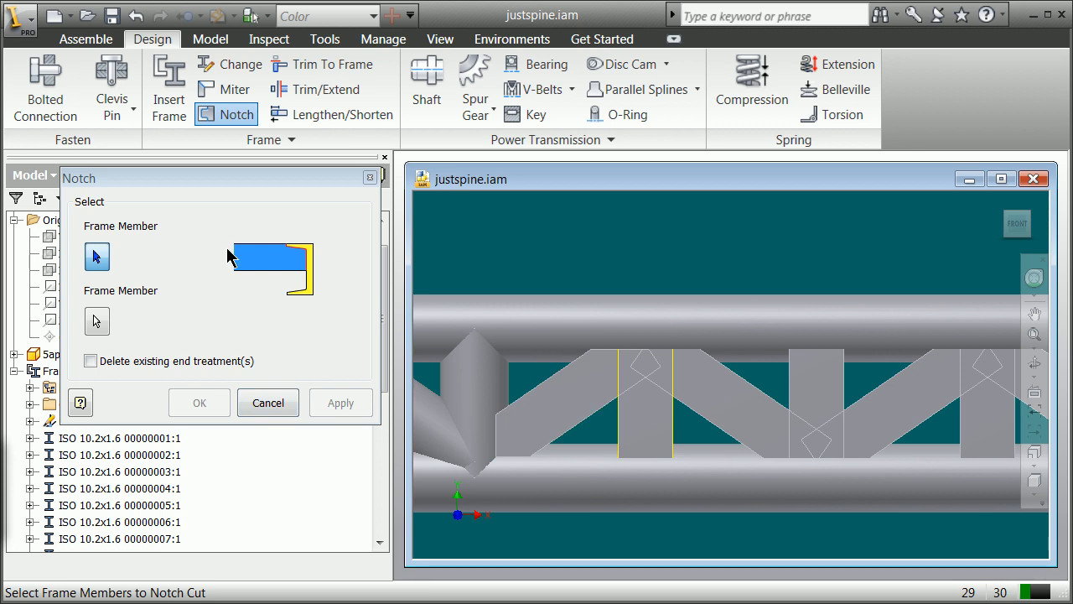
pyautogui.click(584, 386)
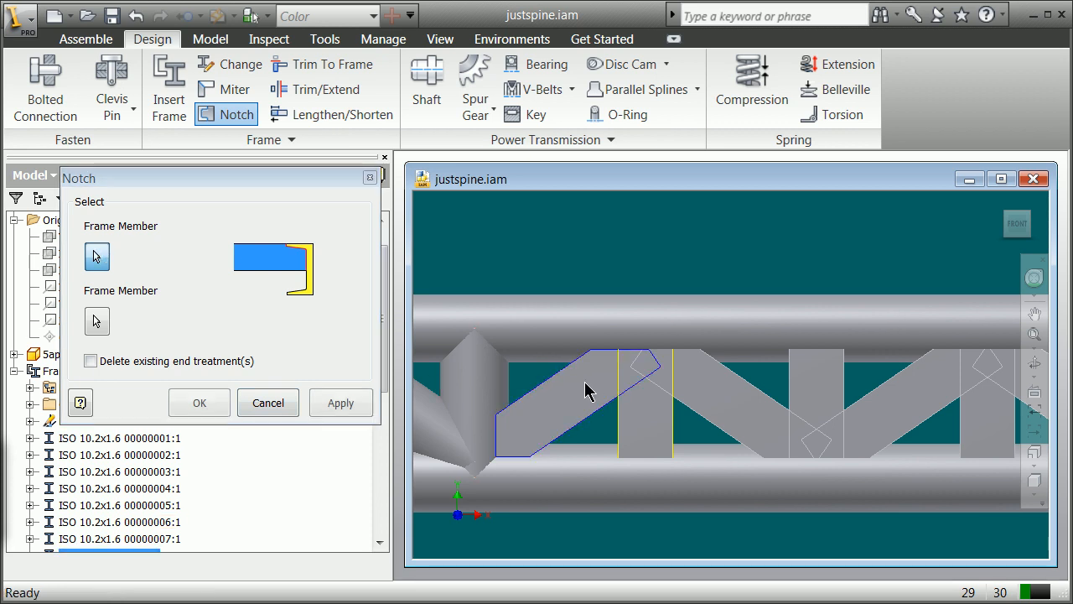
pyautogui.click(98, 322)
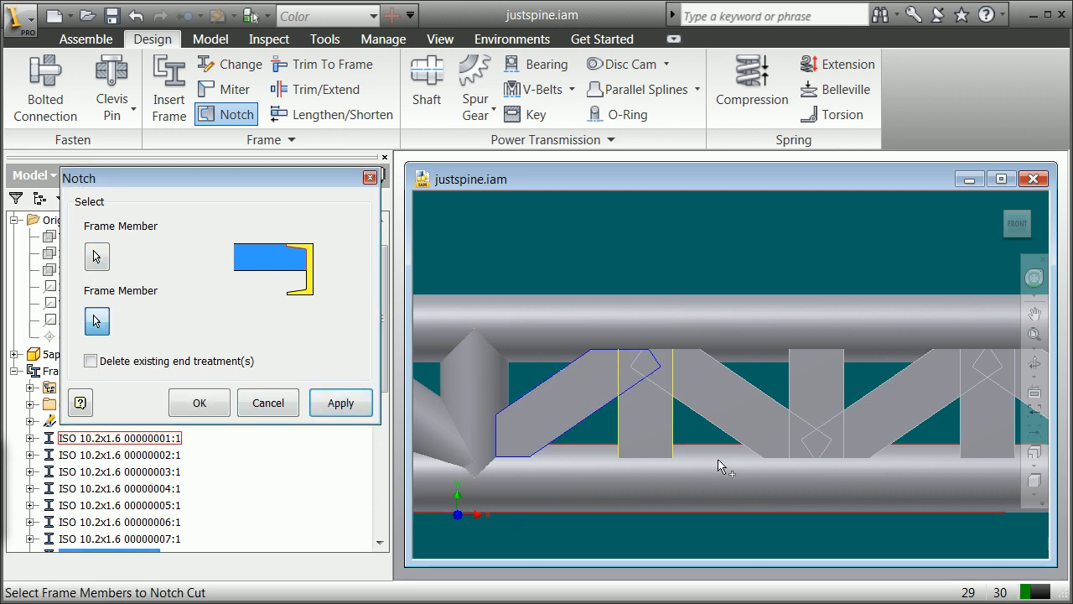
pyautogui.click(349, 403)
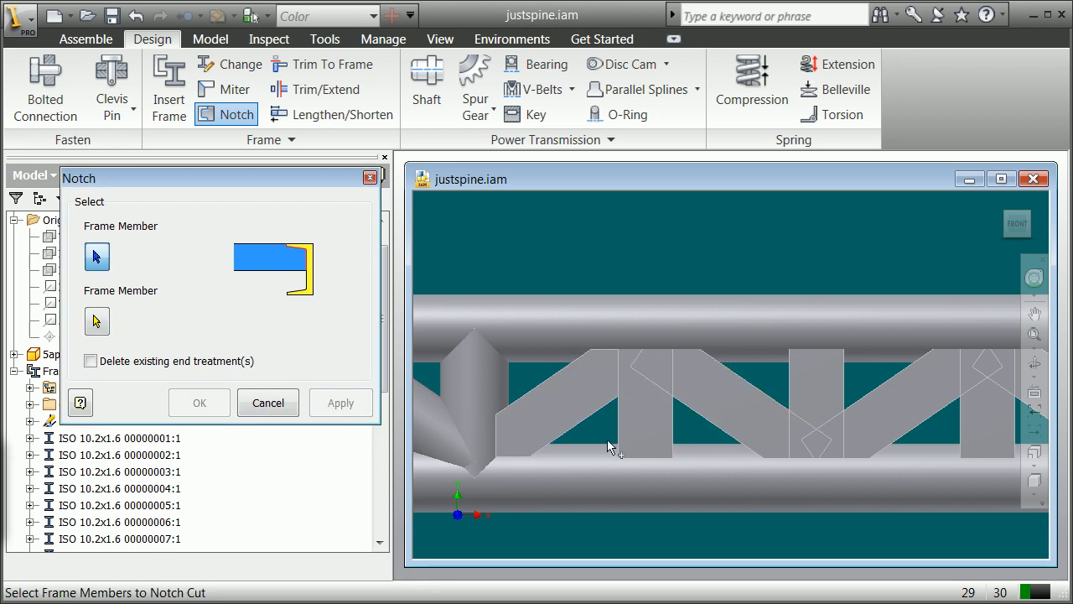
pyautogui.click(249, 405)
# - Miter the two square-bar diagonals that meet at the foot of the second square vertical, with a 0.000 in gap
pyautogui.scroll(-6, 541, 448)
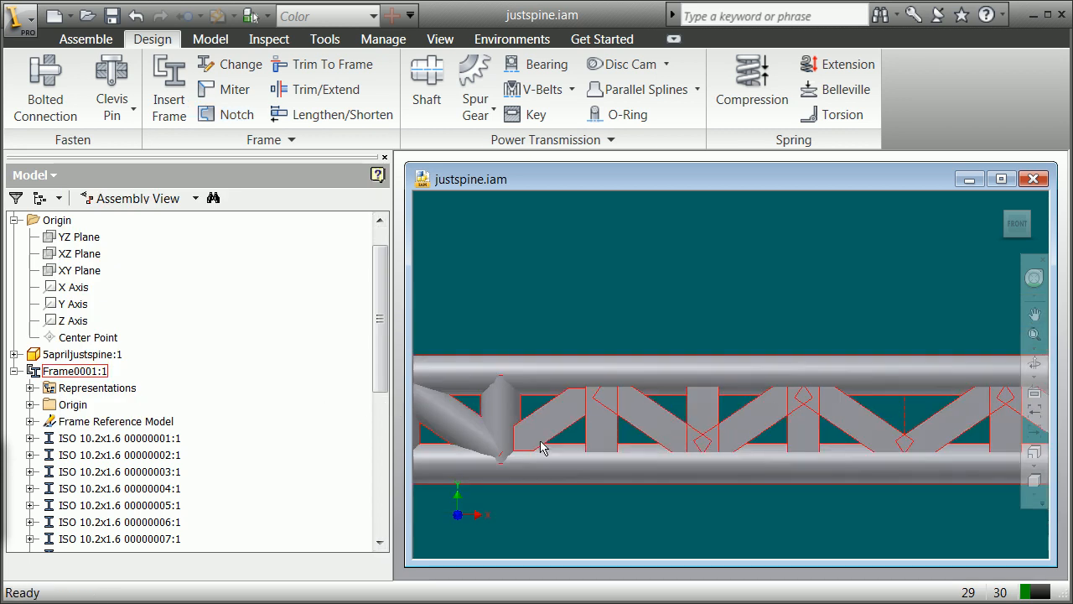
pyautogui.scroll(6, 608, 428)
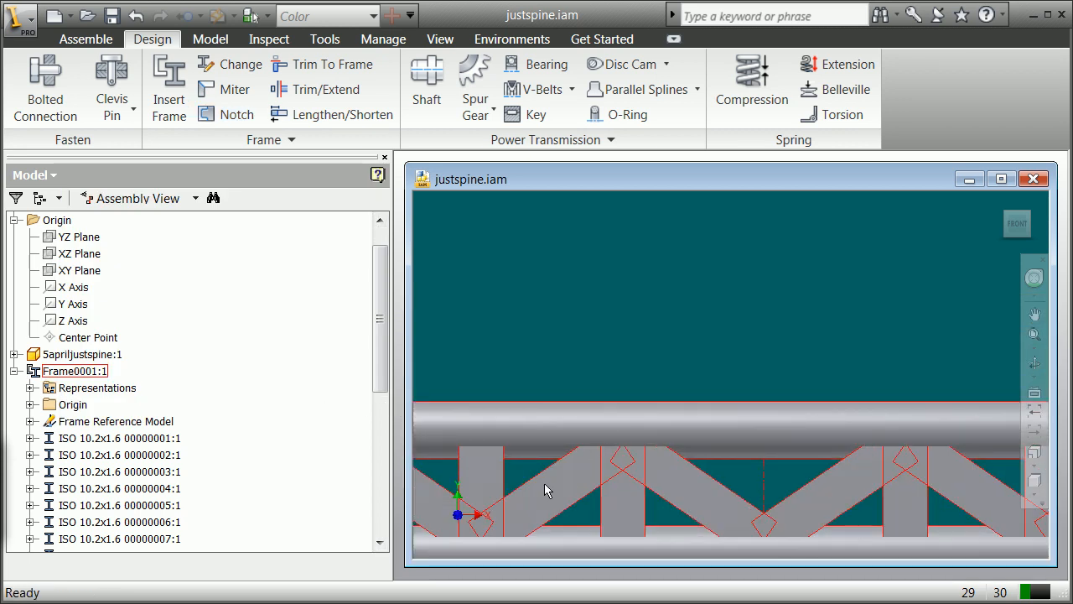
pyautogui.scroll(3, 472, 520)
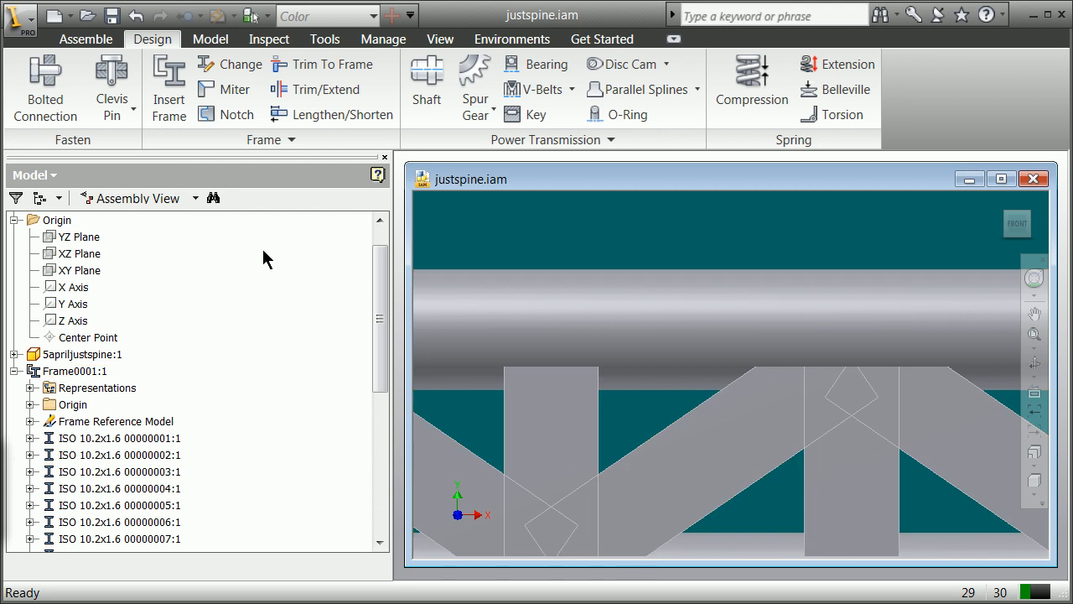
pyautogui.click(214, 102)
pyautogui.click(457, 450)
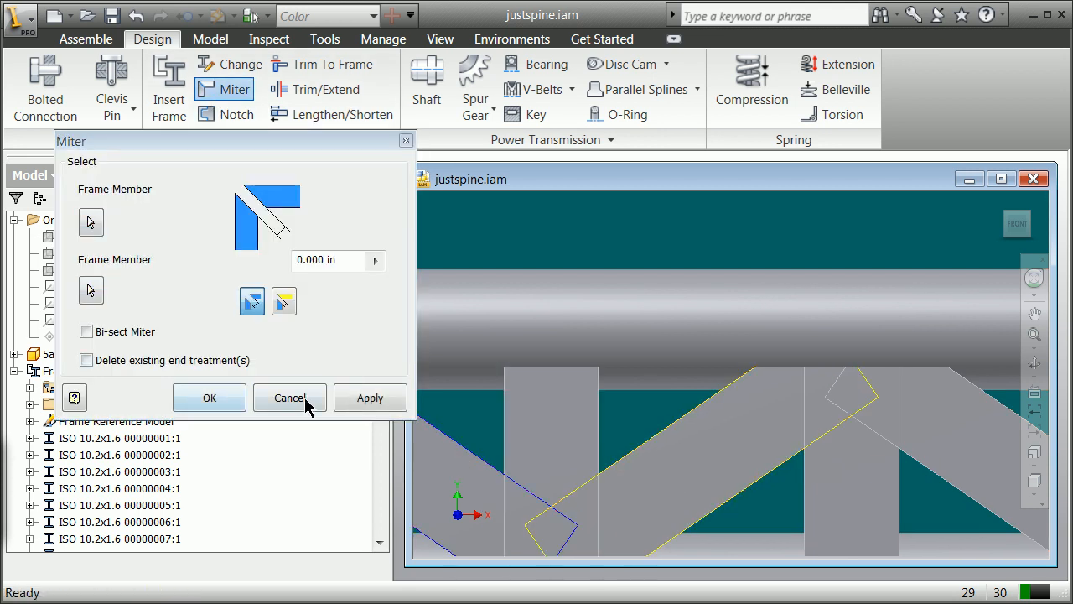
pyautogui.click(366, 399)
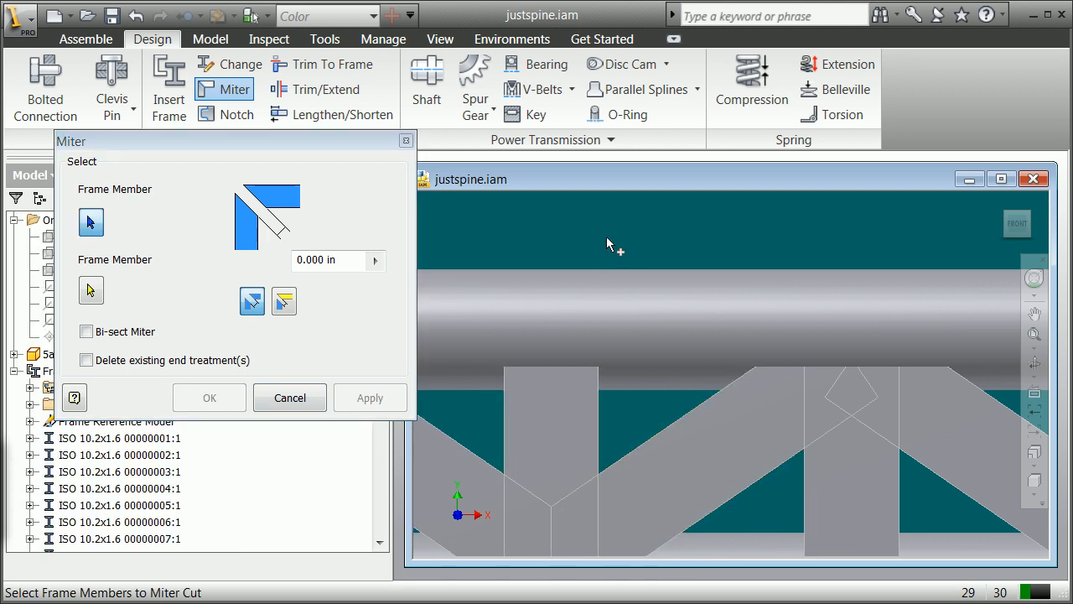
# - Notch the diagonal descending from the left against the second square vertical at the lower chord
pyautogui.scroll(4, 606, 239)
pyautogui.scroll(-5, 545, 369)
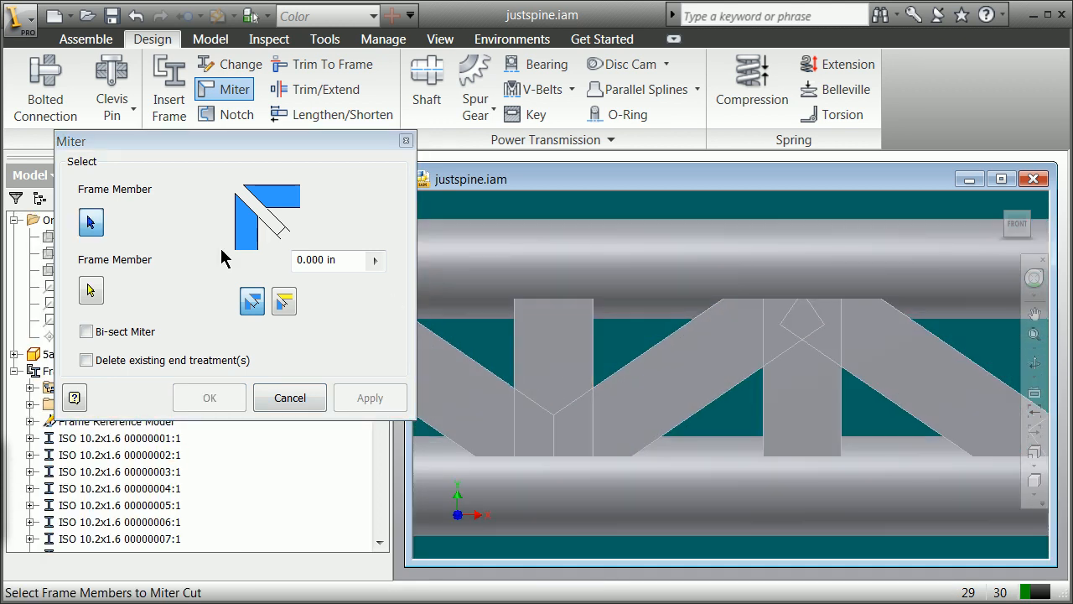
pyautogui.click(231, 113)
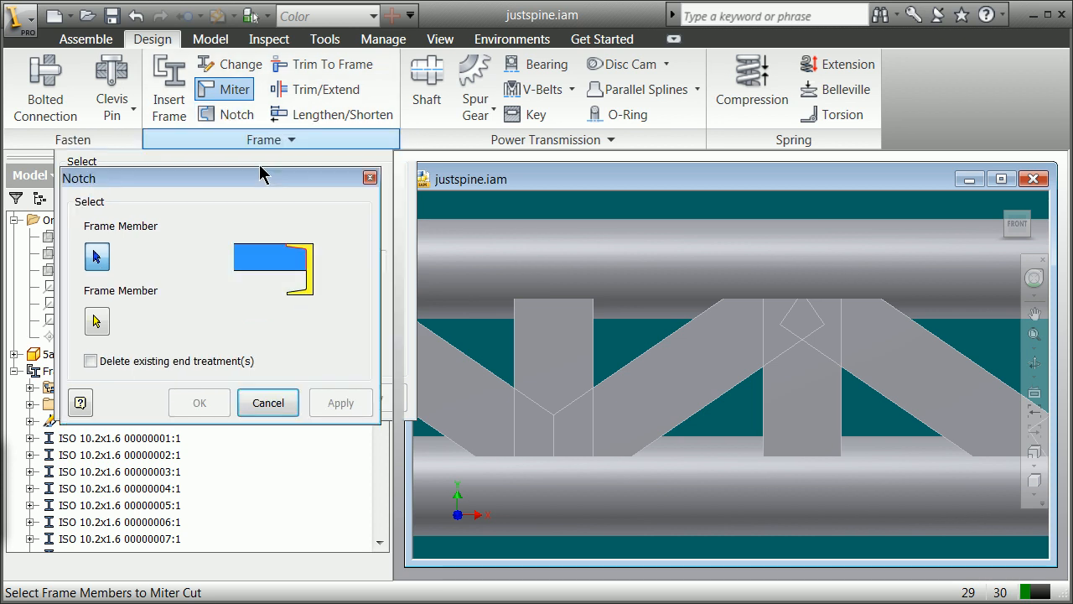
pyautogui.click(494, 378)
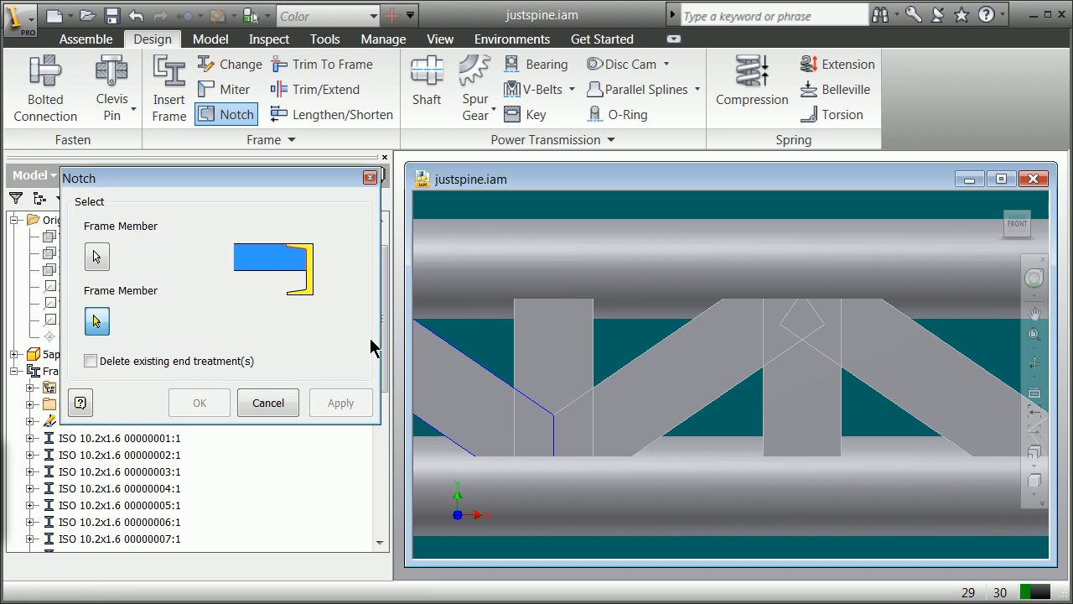
pyautogui.click(582, 364)
pyautogui.click(207, 396)
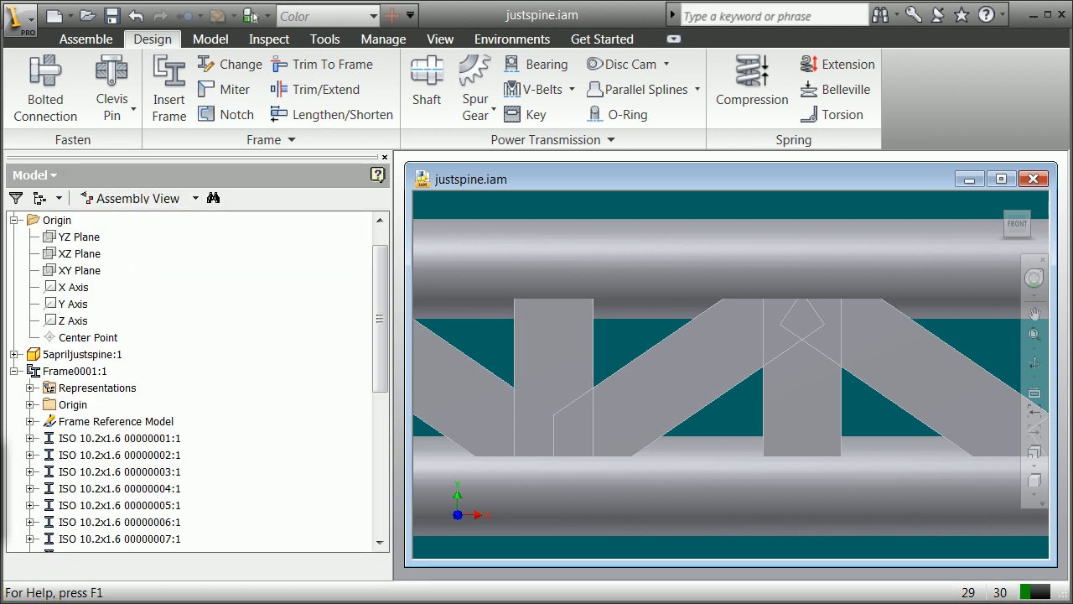